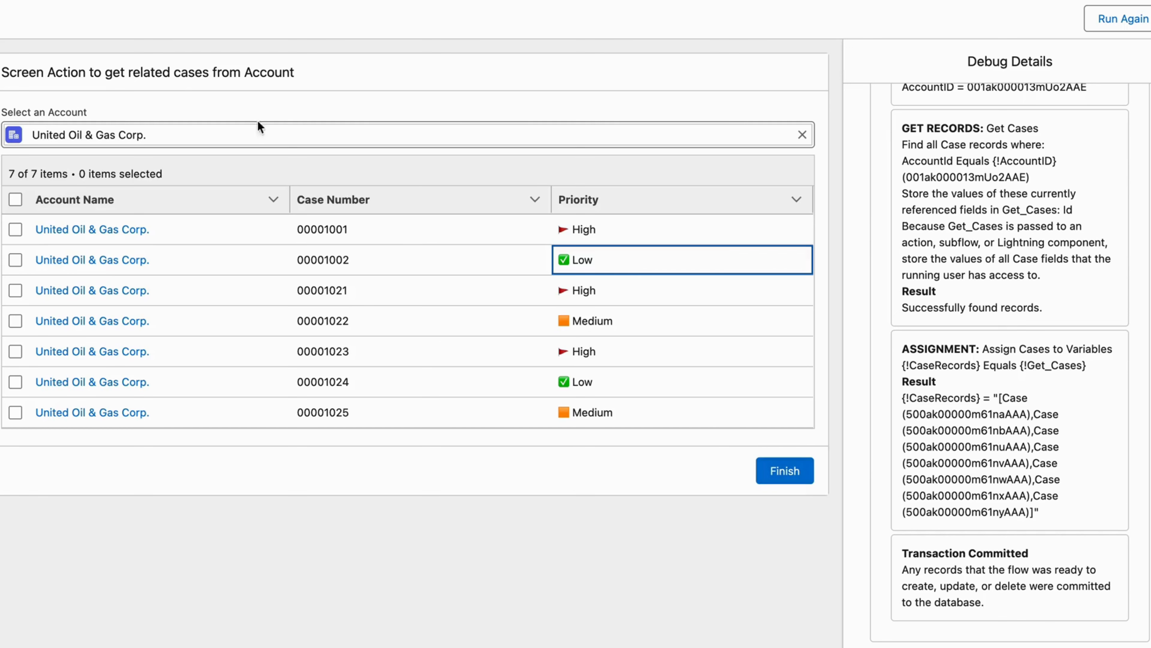
- Test the related-cases screen by selecting the GenePoint account and switching back to United Oil & Gas Corp
click(800, 134)
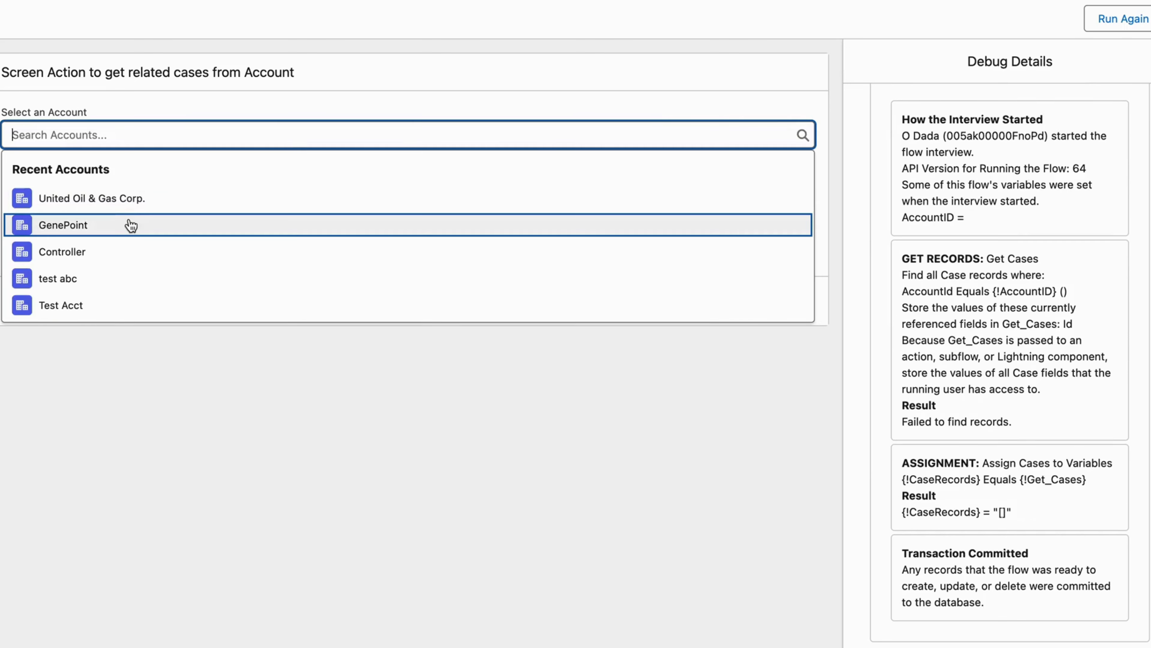
click(129, 224)
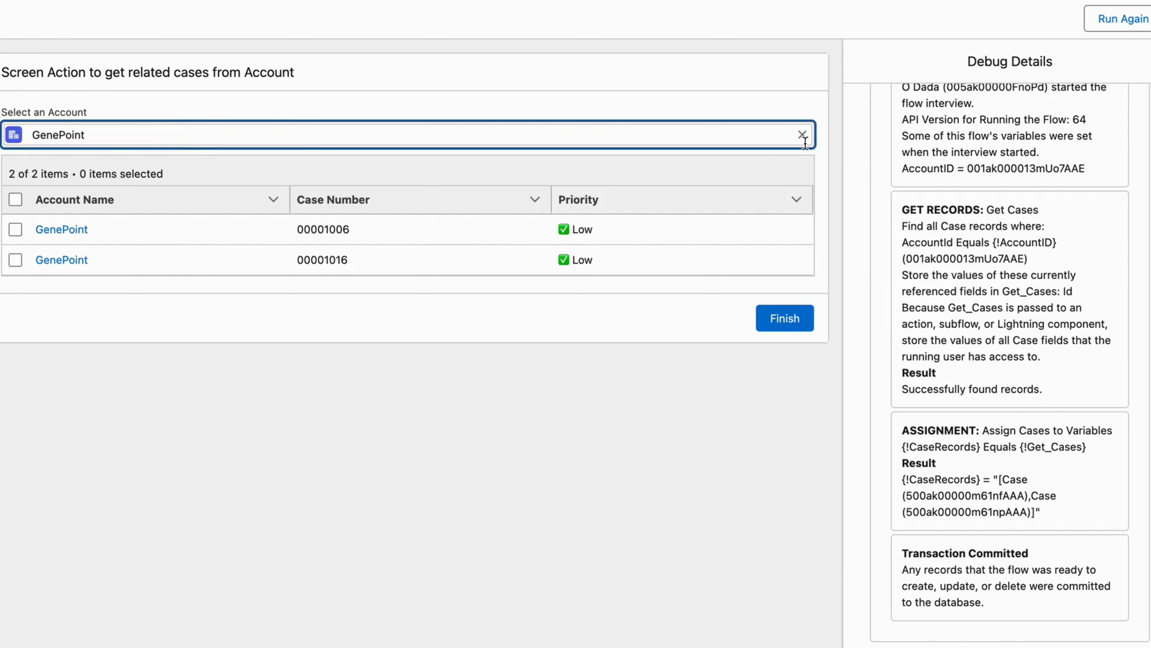
click(802, 134)
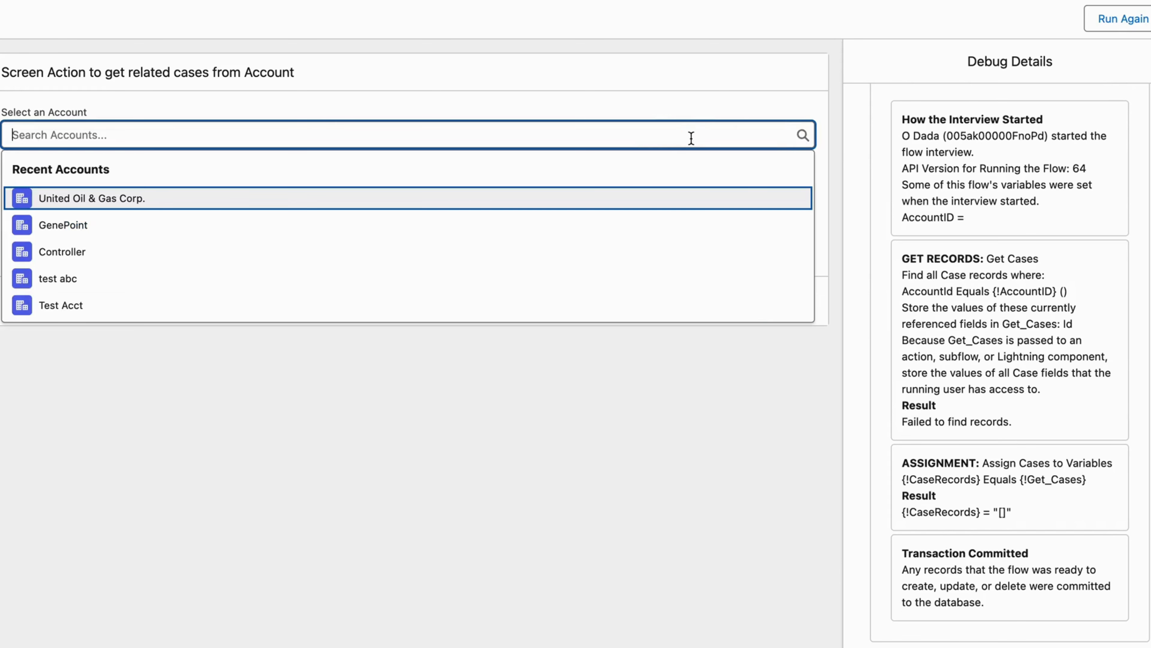
click(562, 198)
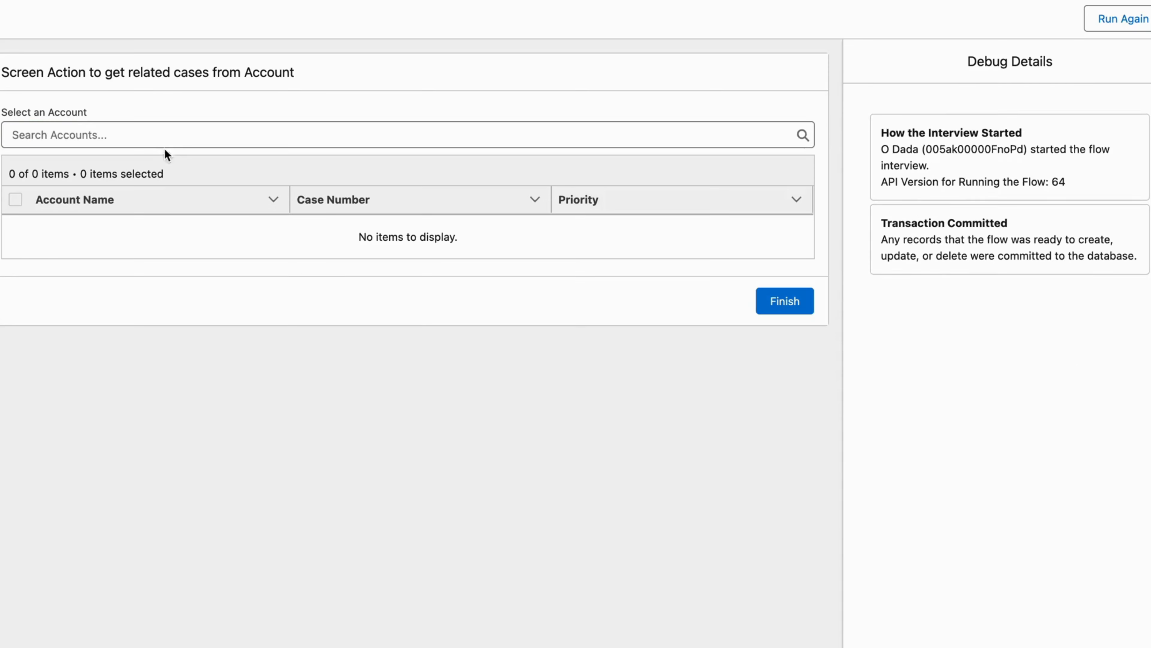
- In the fresh debug run, list the cases of United Oil & Gas Corp., then those of GenePoint
click(164, 137)
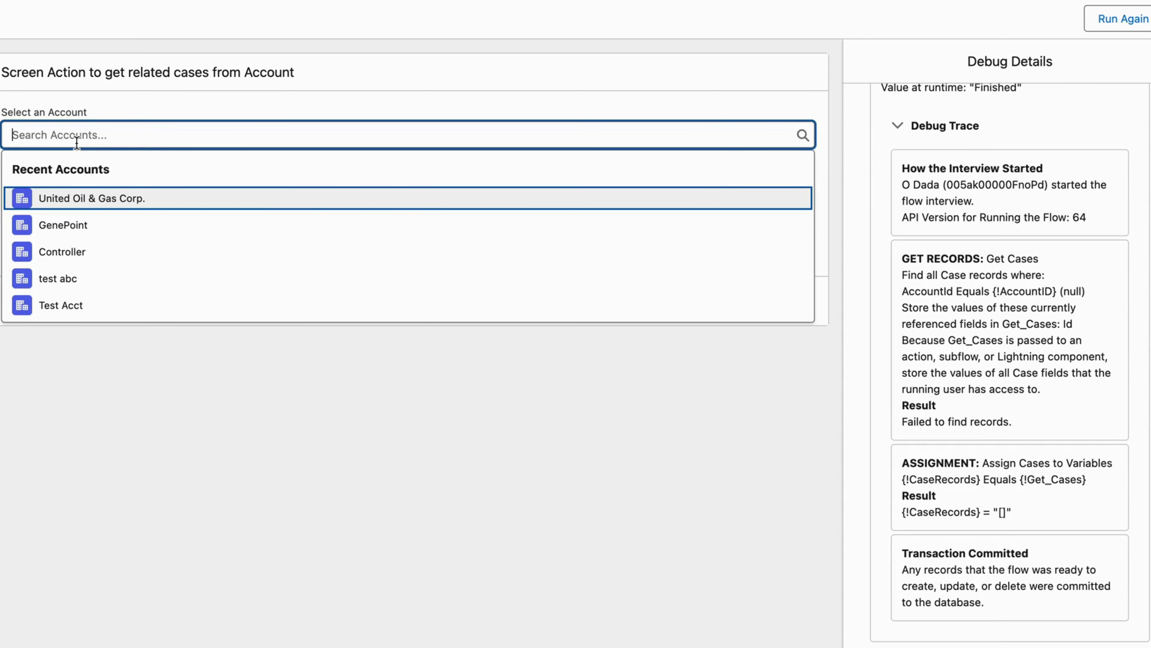
click(91, 207)
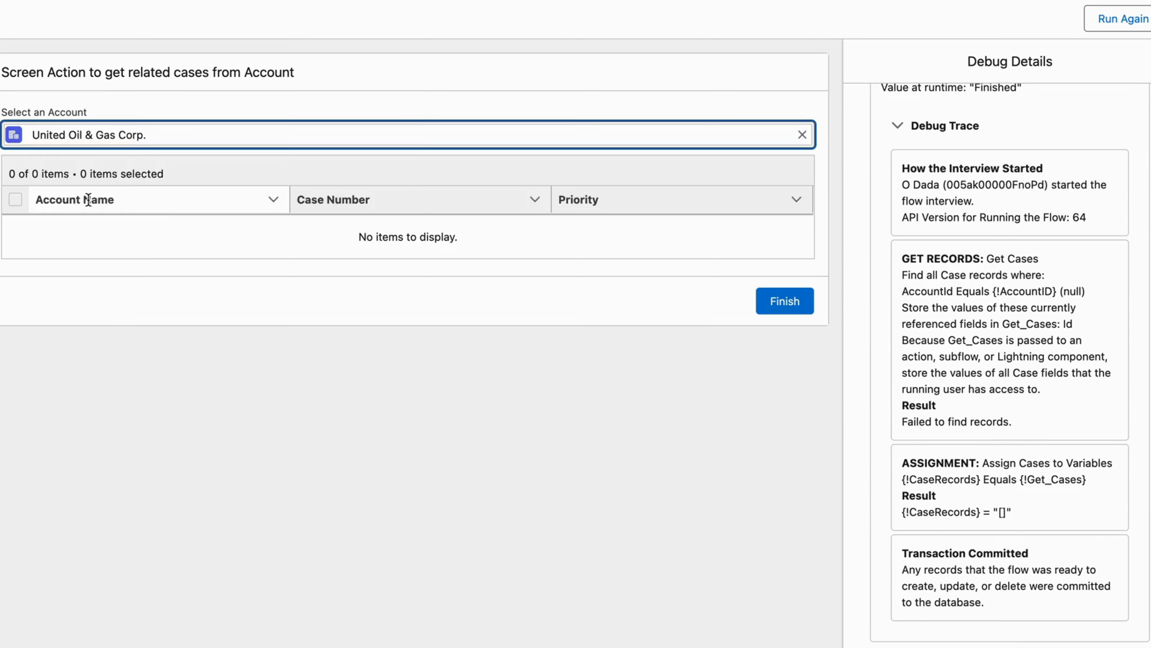
click(581, 249)
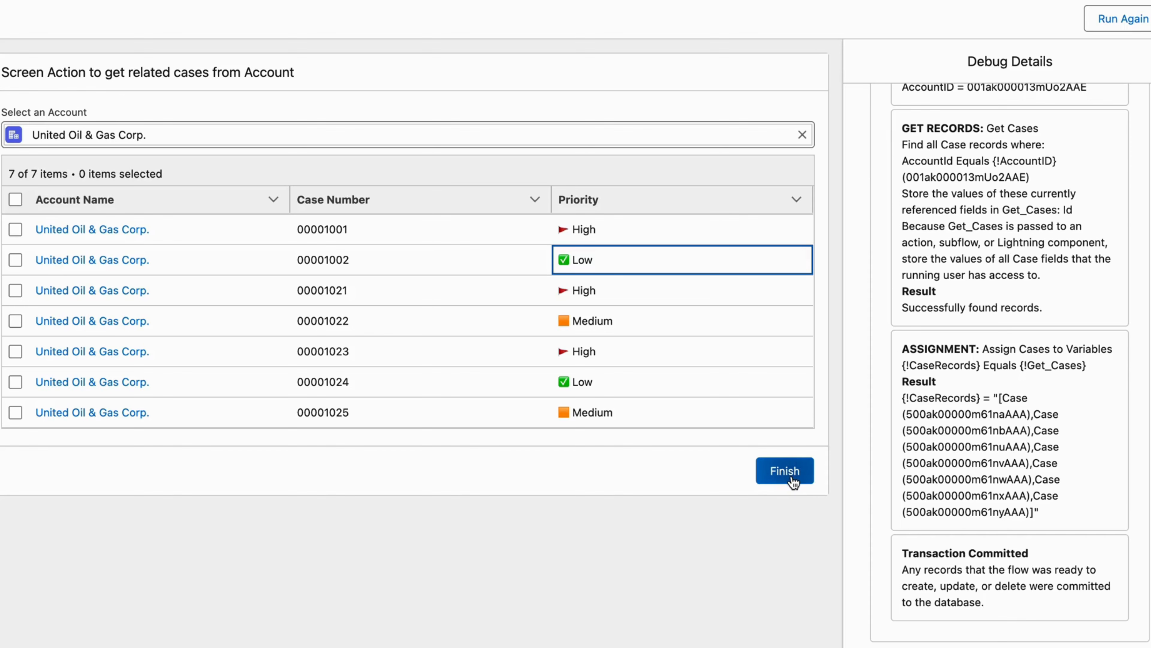
click(802, 135)
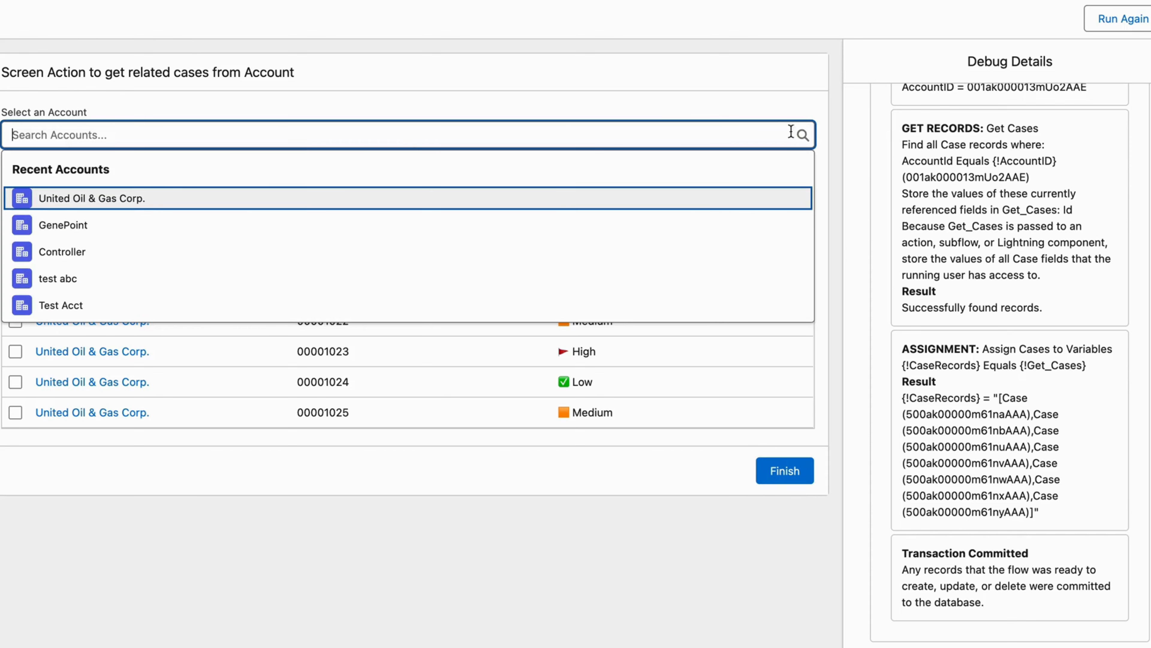
click(129, 221)
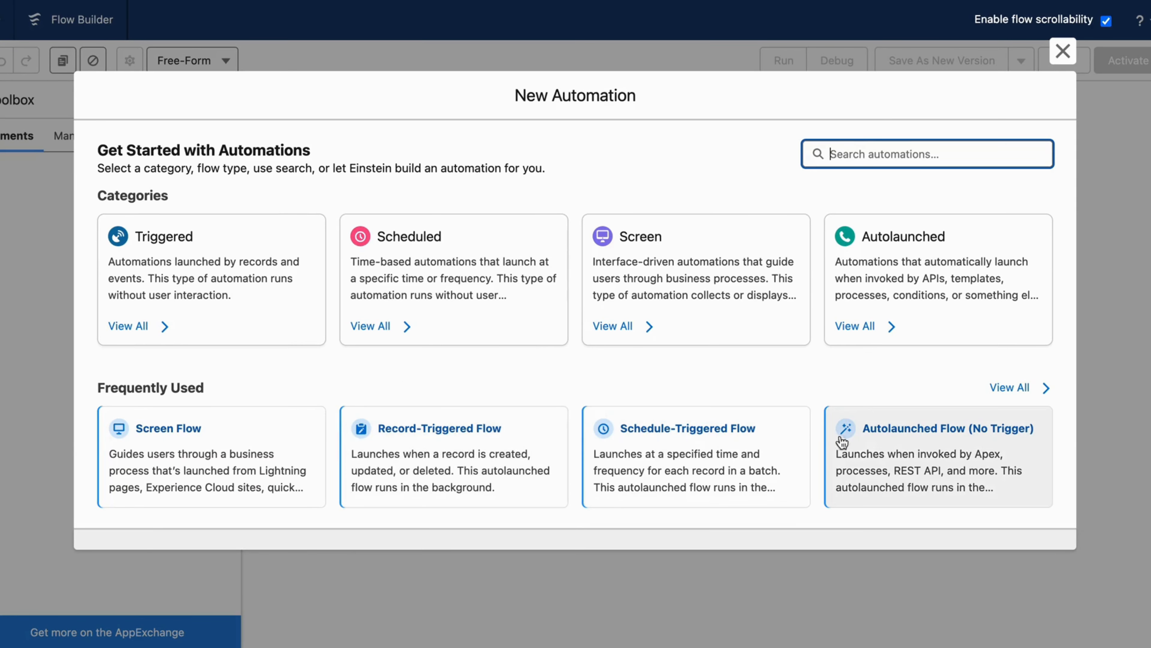
- Create an Autolaunched Flow (No Trigger) and add a Get Records element between Start and End
click(877, 456)
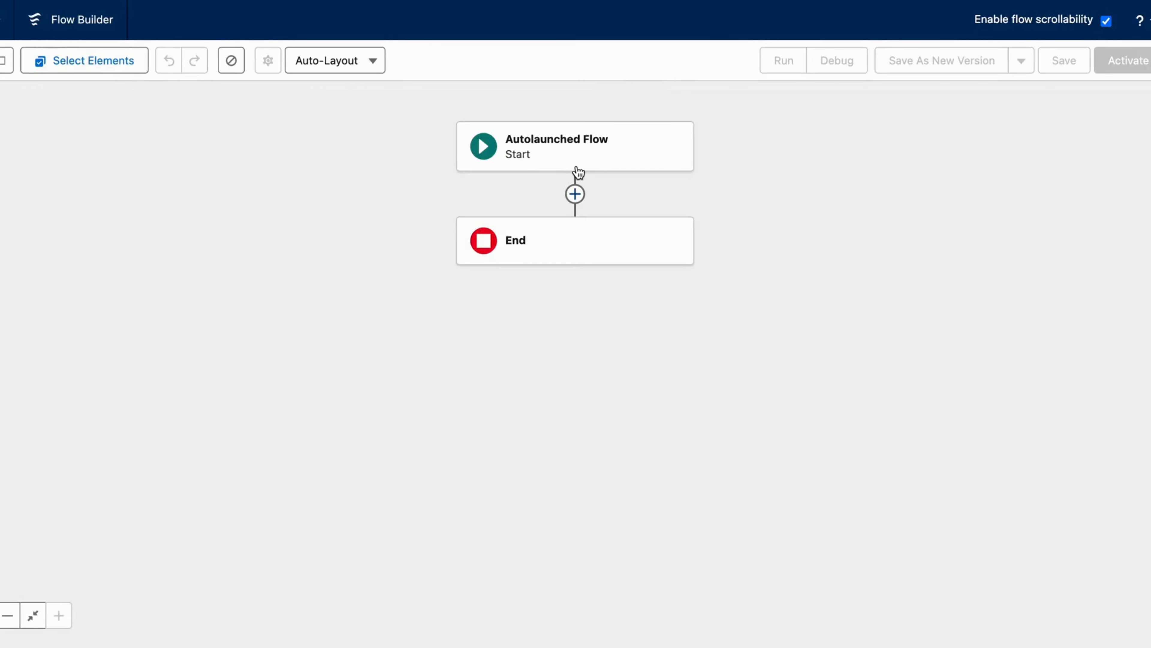
click(576, 194)
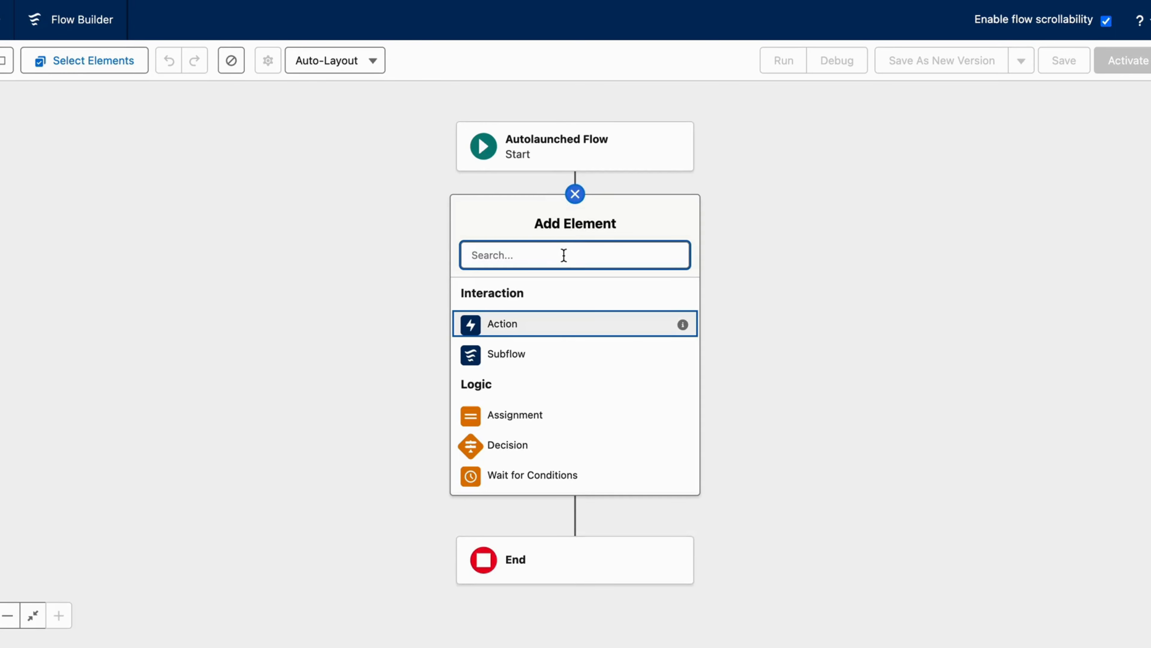
text(get)
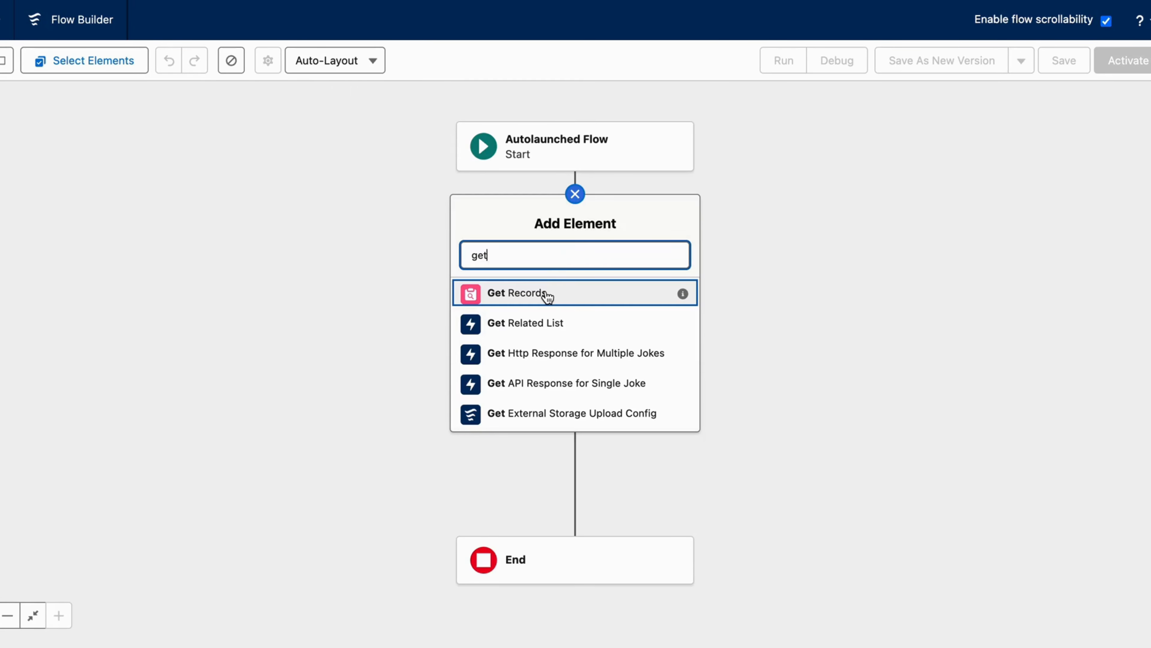
click(547, 294)
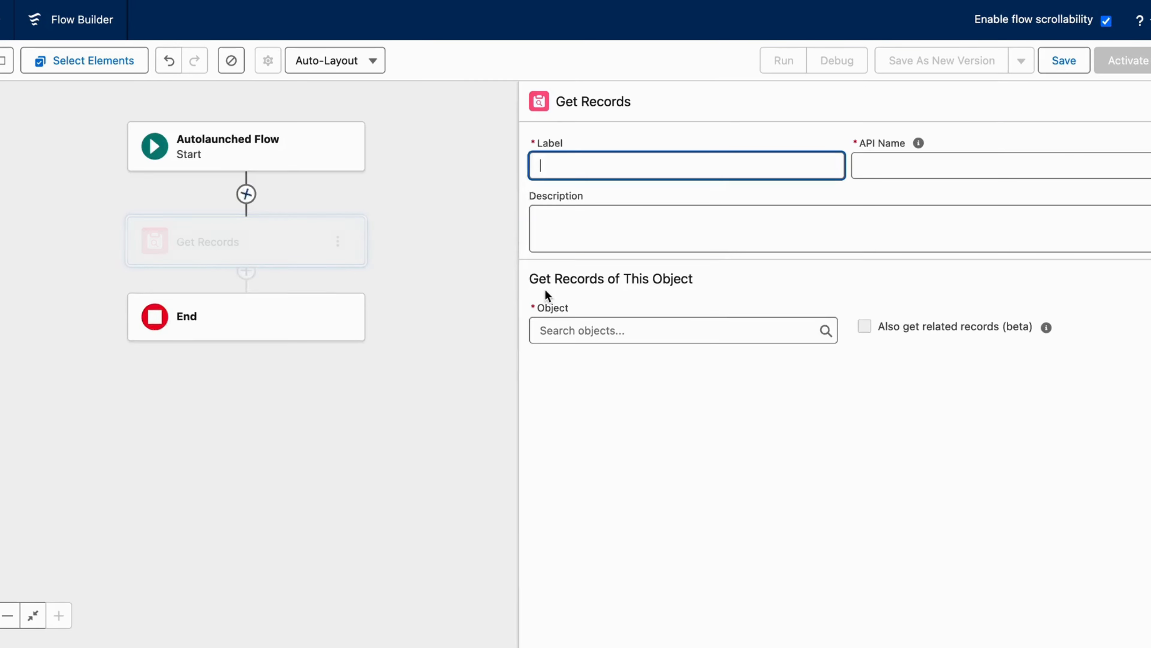
- Label the Get Records element Get Cases and set its object to Case
click(704, 146)
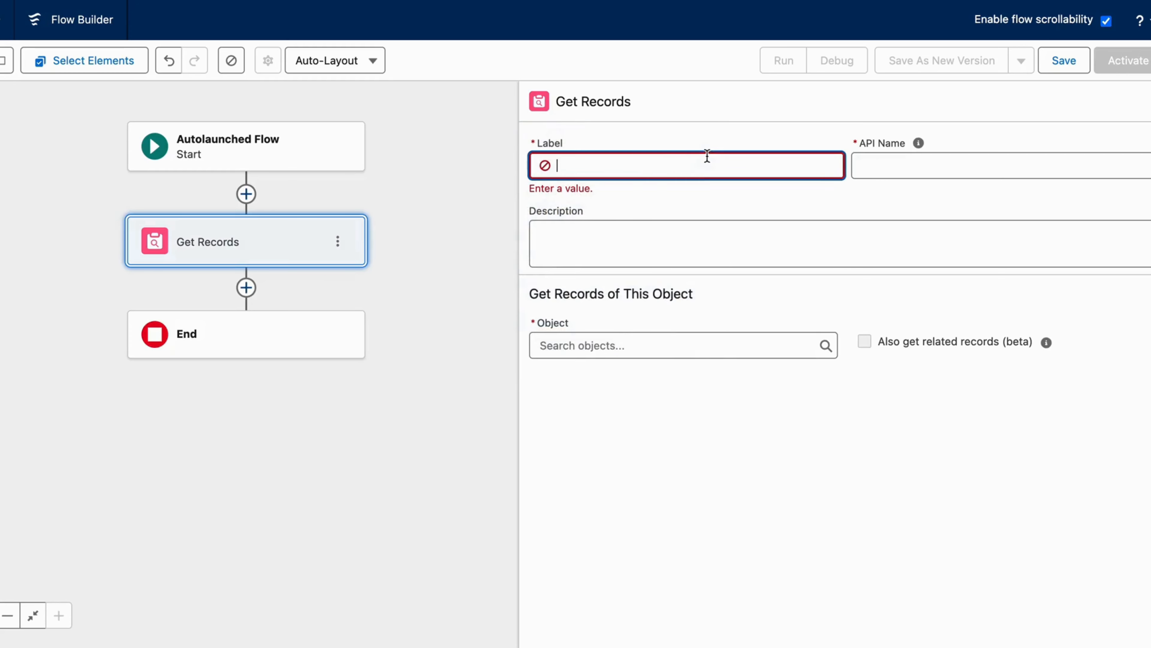
text(Get Cases)
click(863, 168)
click(736, 328)
text(cas)
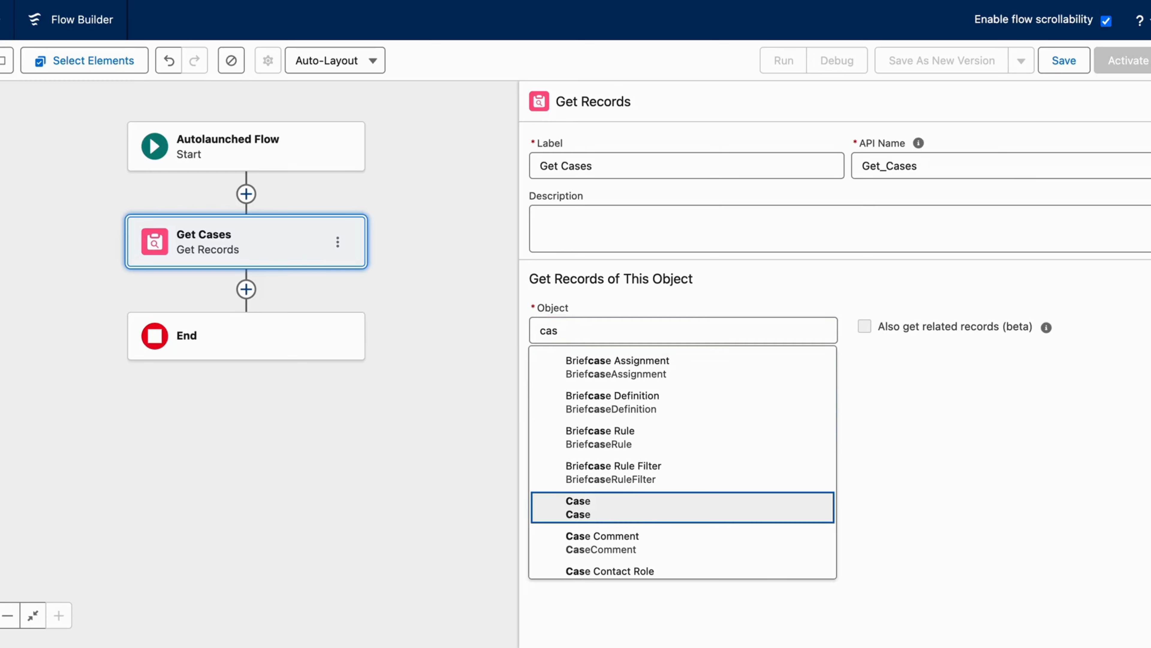
click(645, 514)
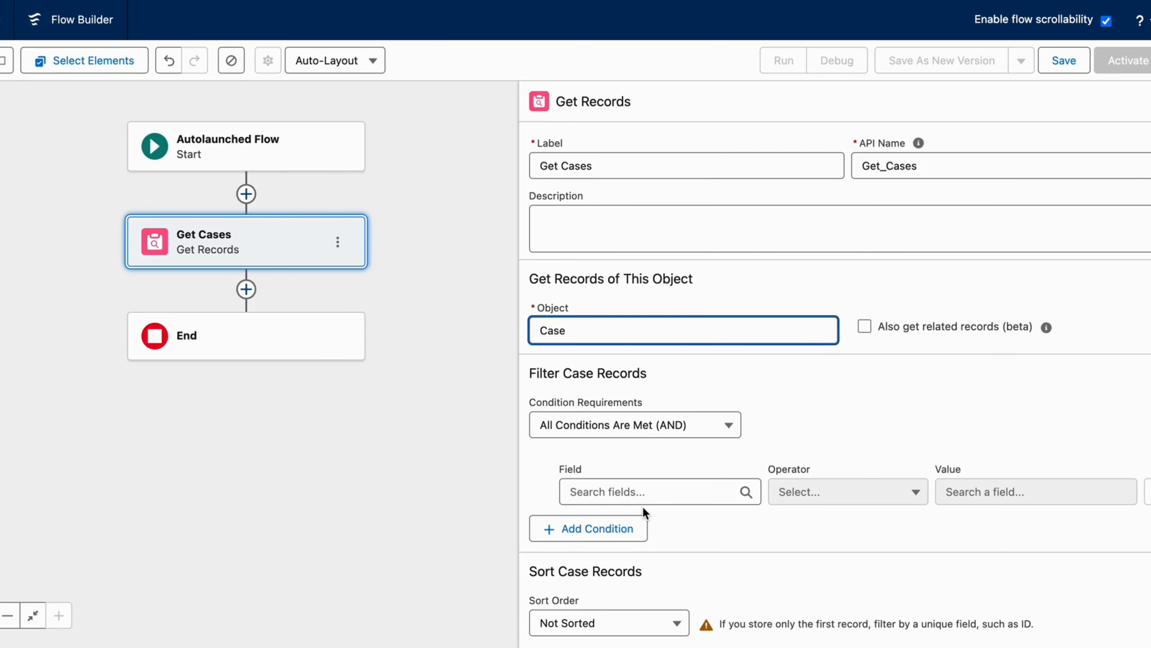
- Filter the Case records by Account ID Equals a new text variable named AccountID that is available for input
click(644, 499)
click(656, 248)
click(968, 495)
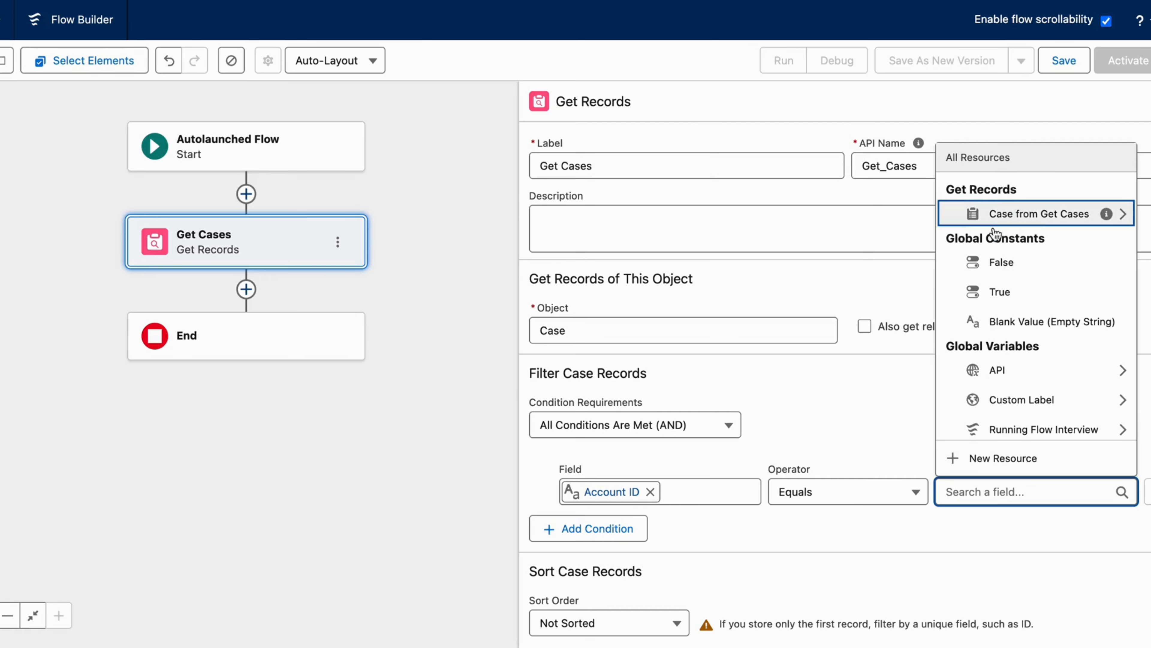
click(1002, 460)
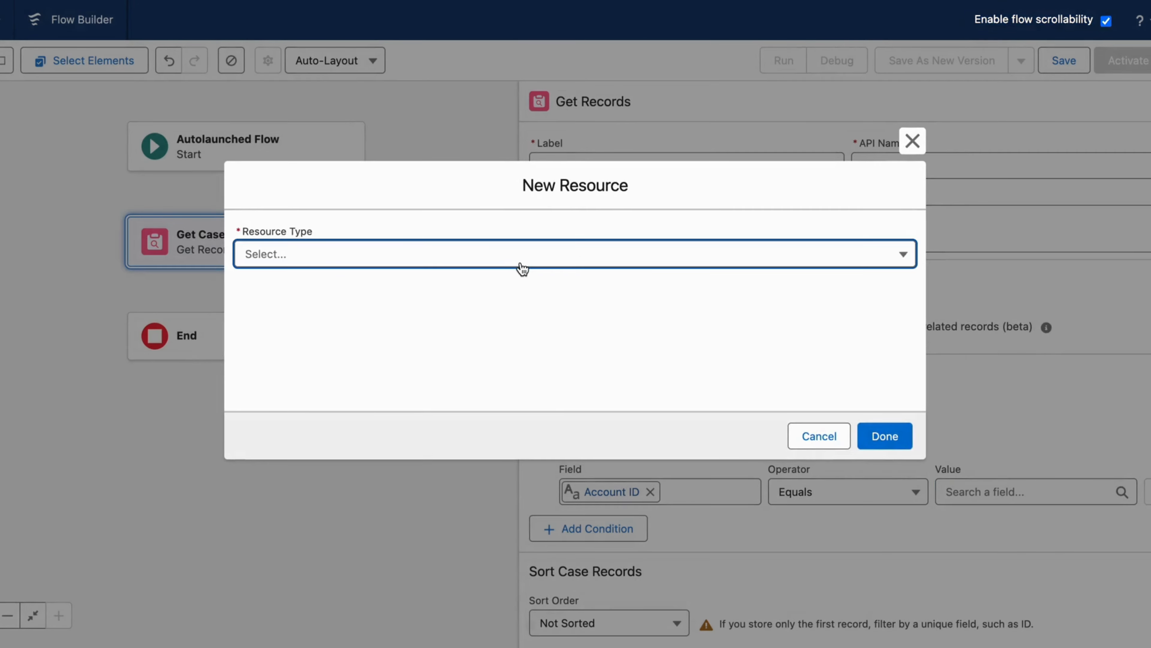
click(496, 263)
click(451, 300)
click(408, 290)
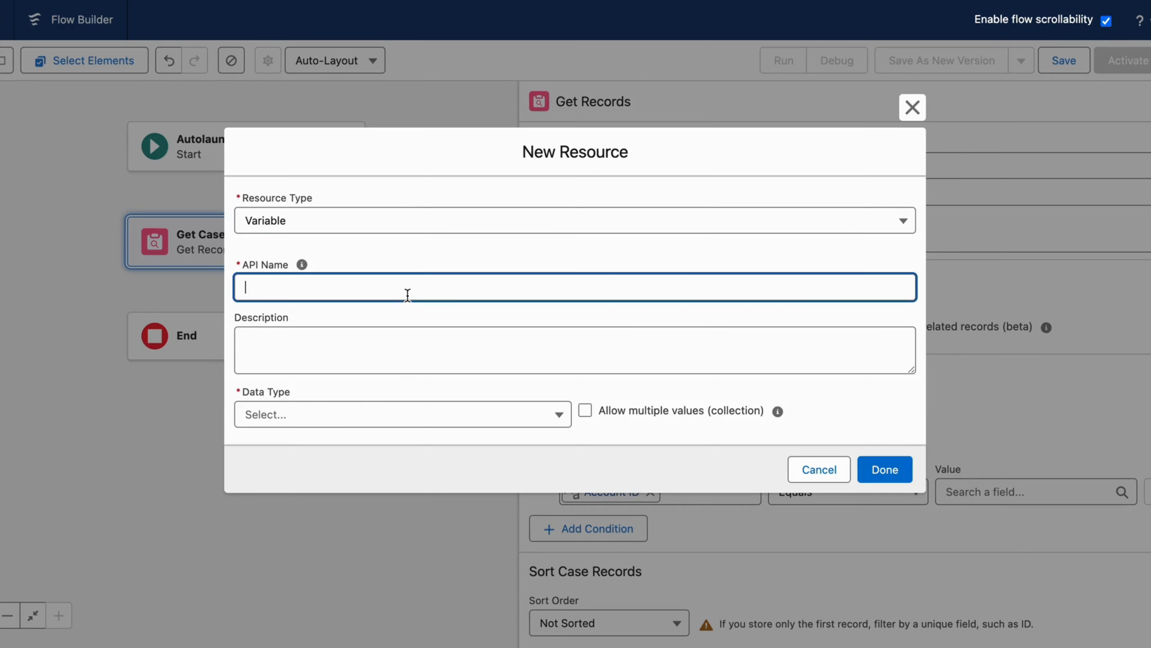
text(AccountID)
click(369, 421)
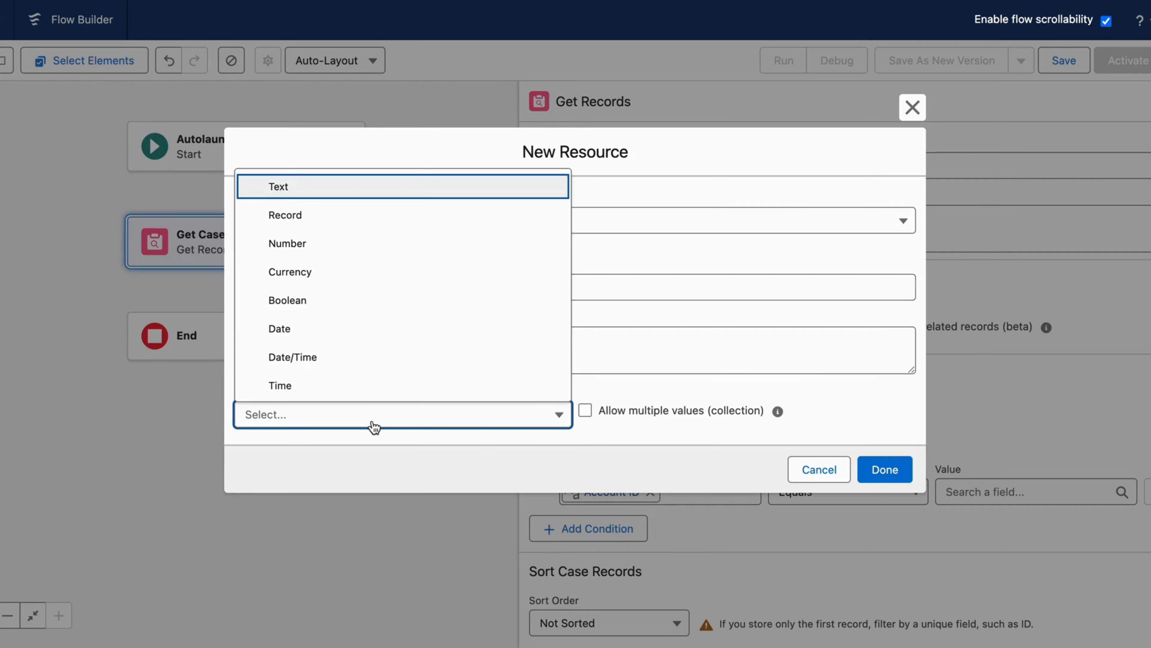
click(368, 190)
click(242, 455)
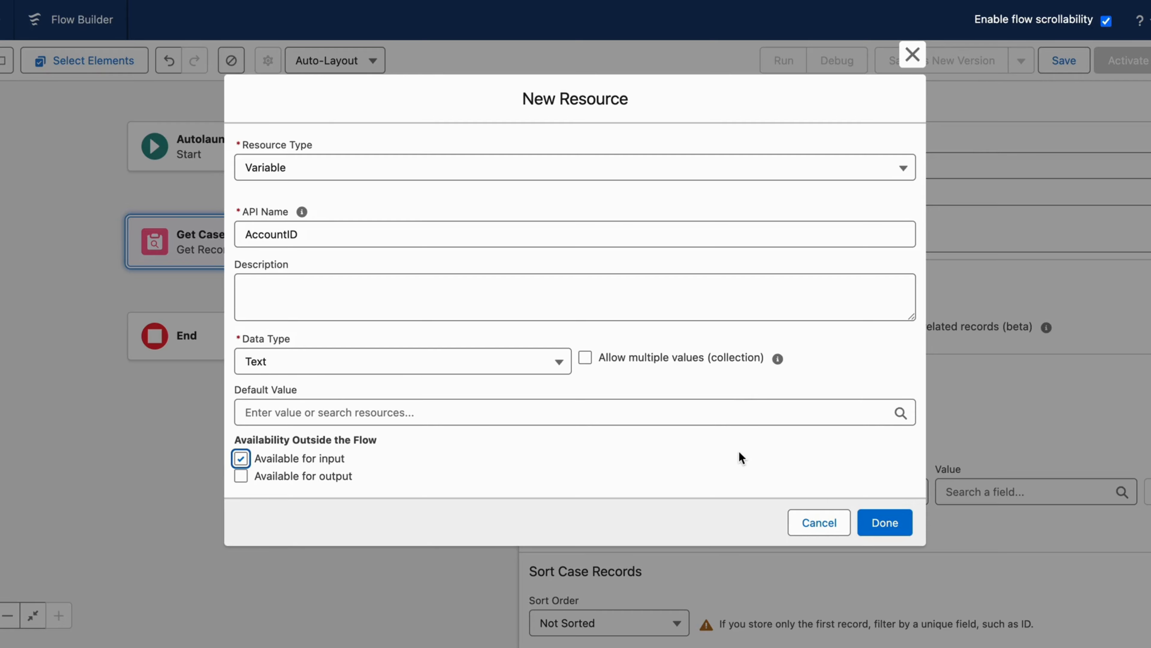
click(871, 523)
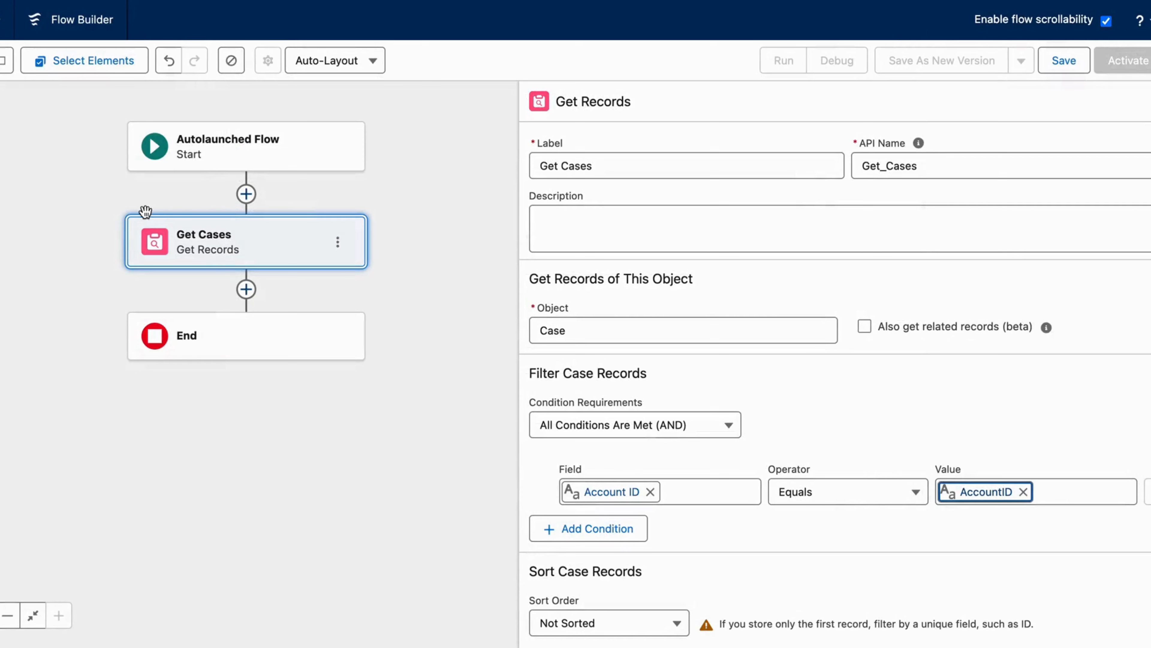
- Set up another new variable resource with the API name CaseRecords and the data type Record
click(4, 60)
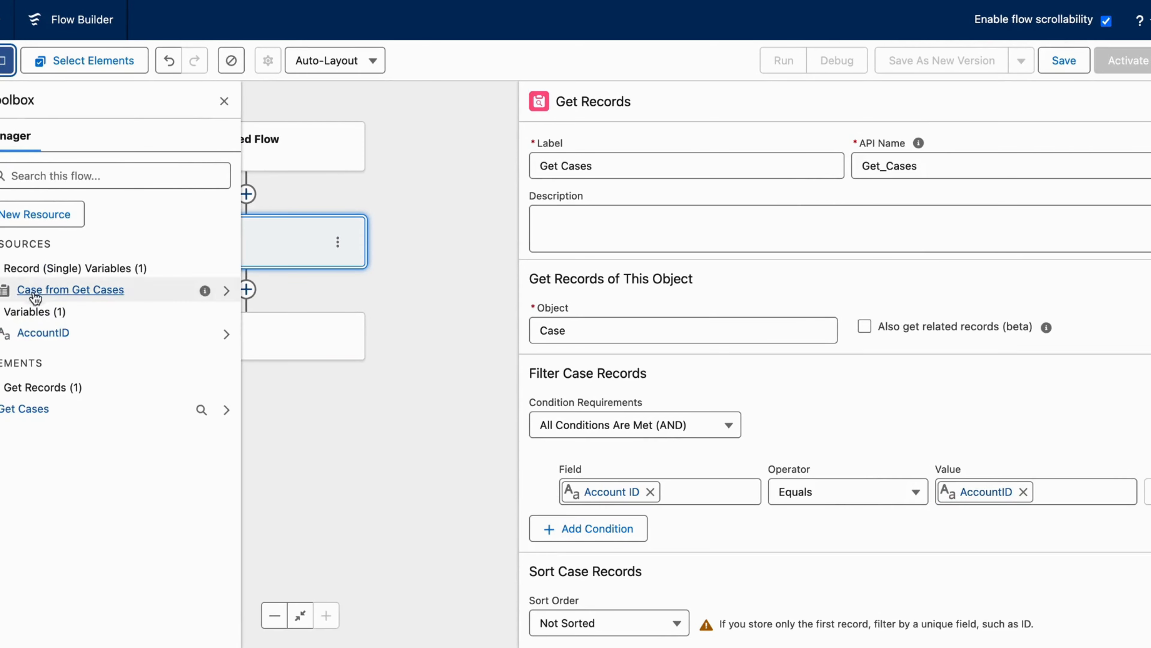
click(39, 217)
click(353, 261)
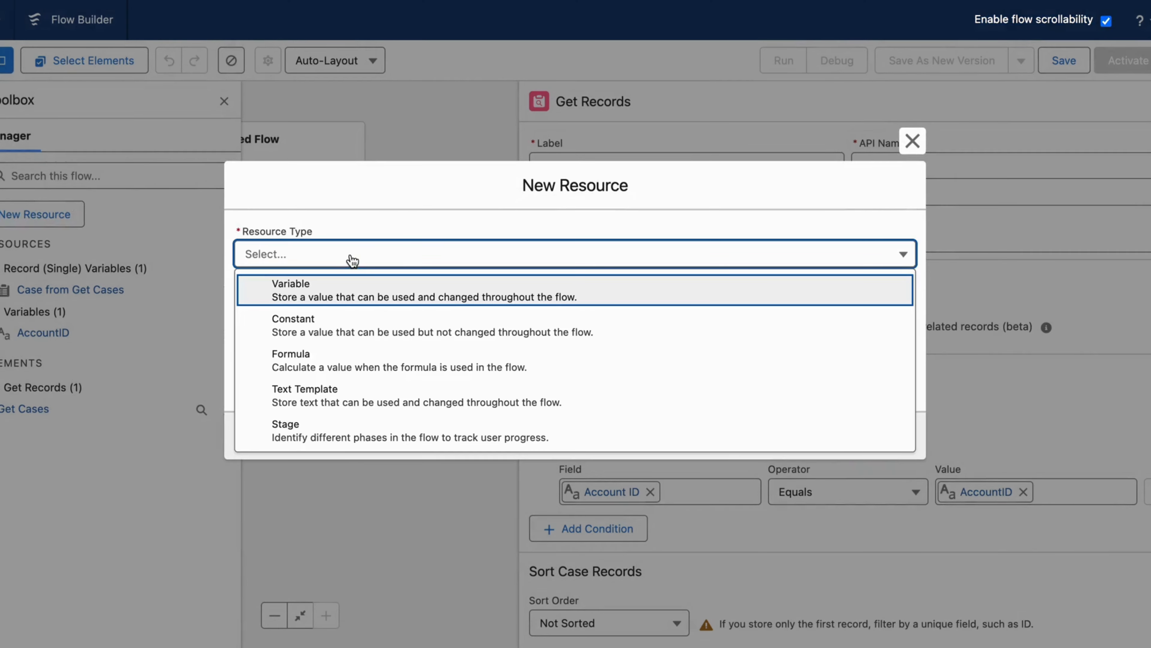
click(345, 298)
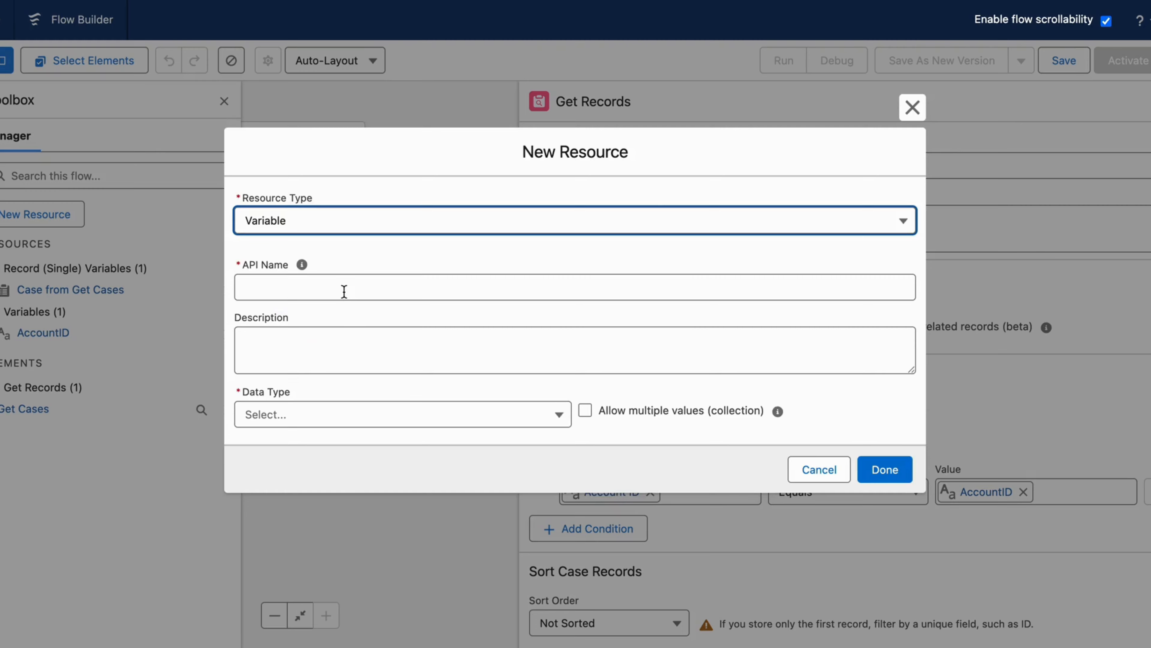
click(342, 284)
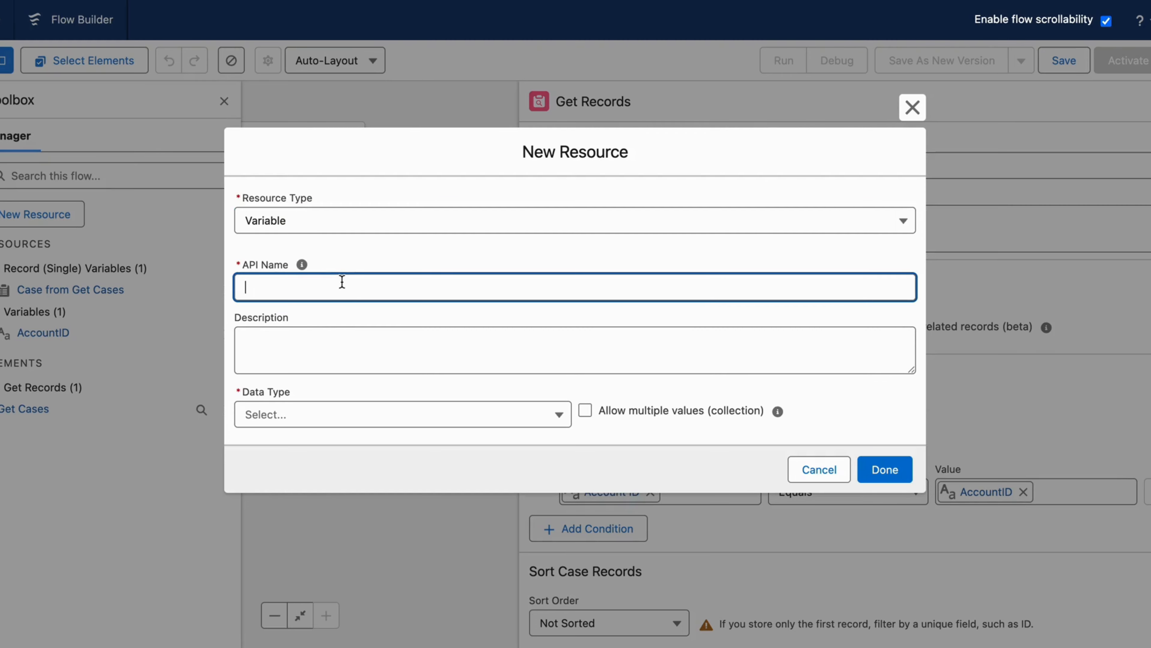
text(caseRecords)
click(321, 414)
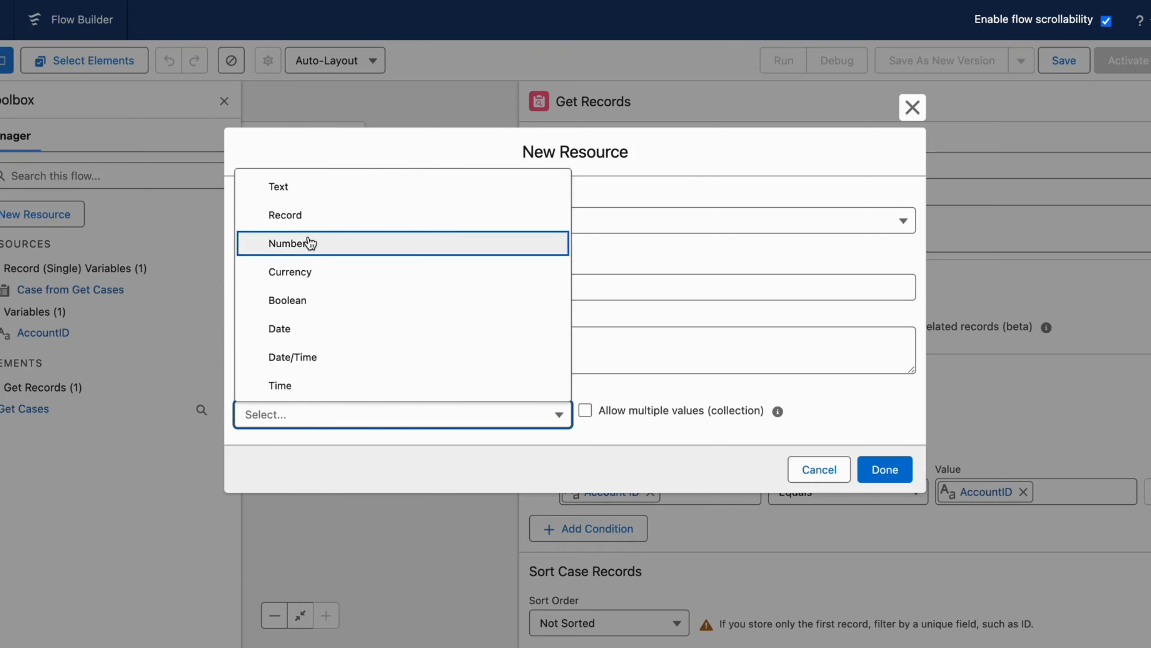
click(316, 215)
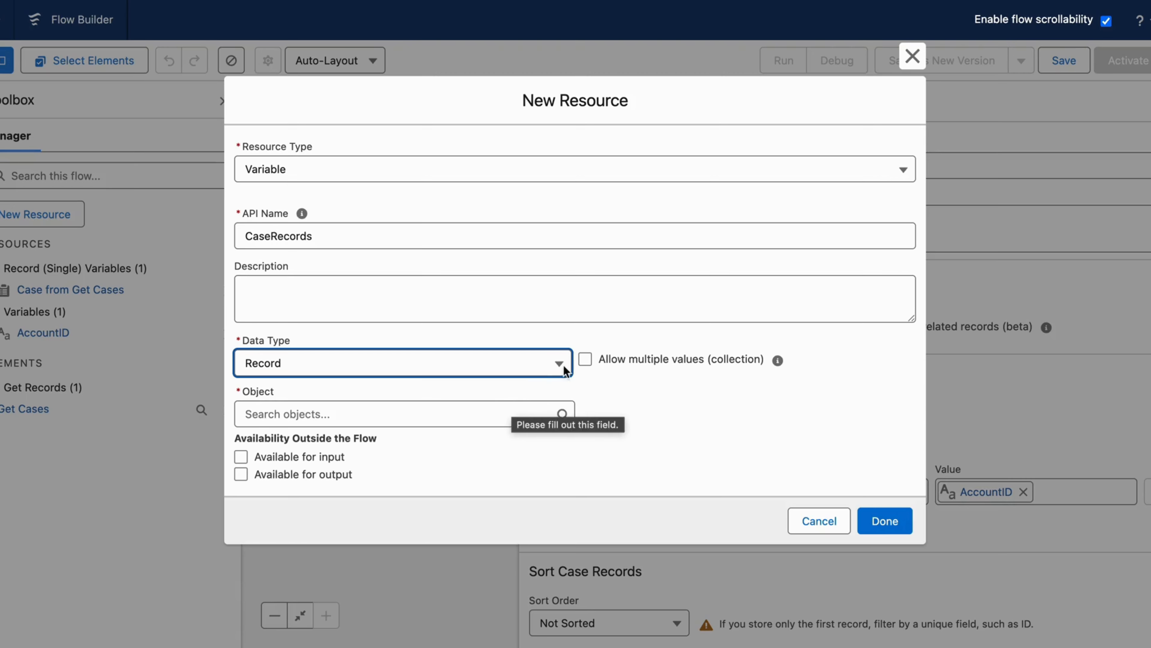
- Make the new variable a collection of Case records available for output, and finish creating it
click(585, 359)
click(493, 414)
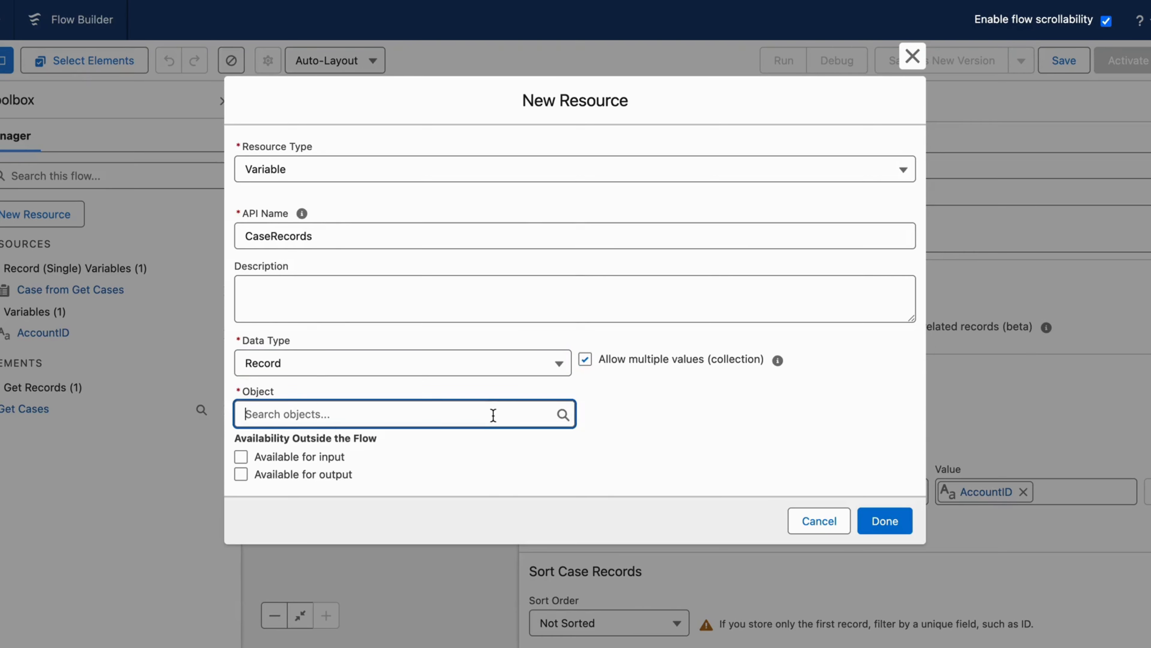
text(cas)
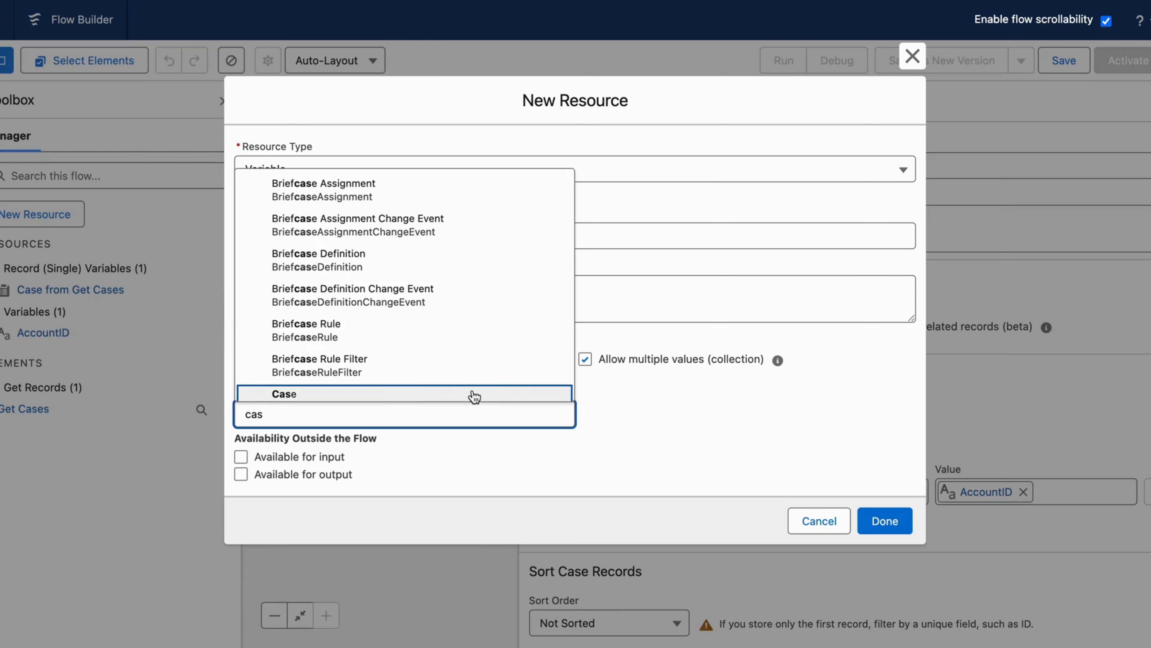
scroll(466, 396, down, 1)
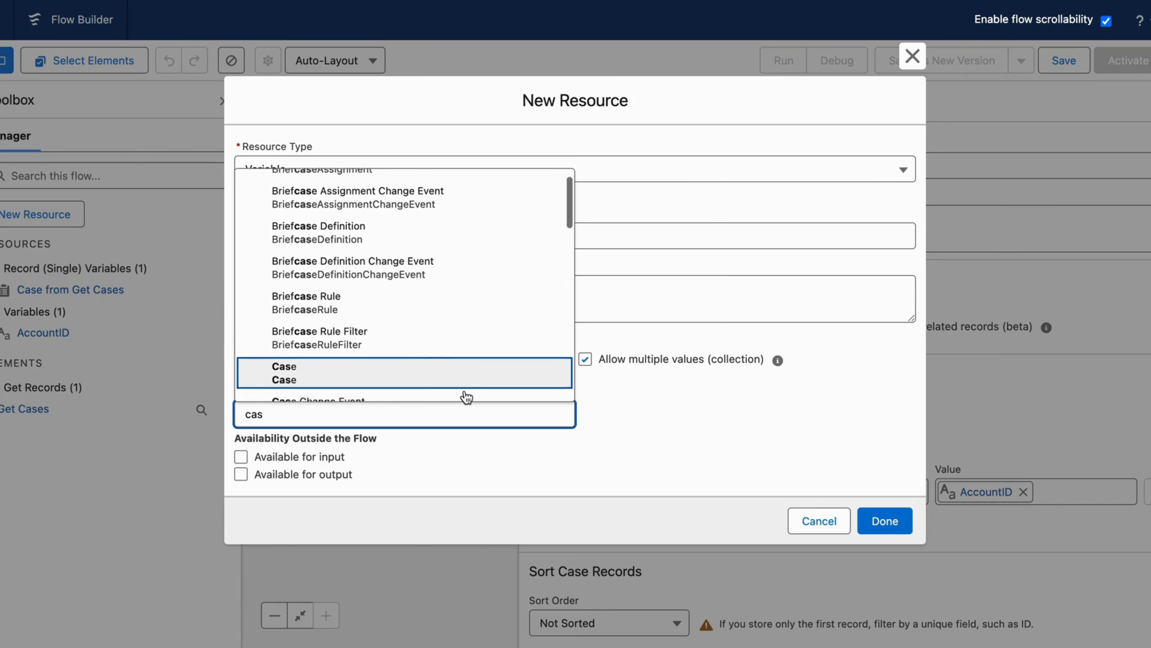
click(453, 361)
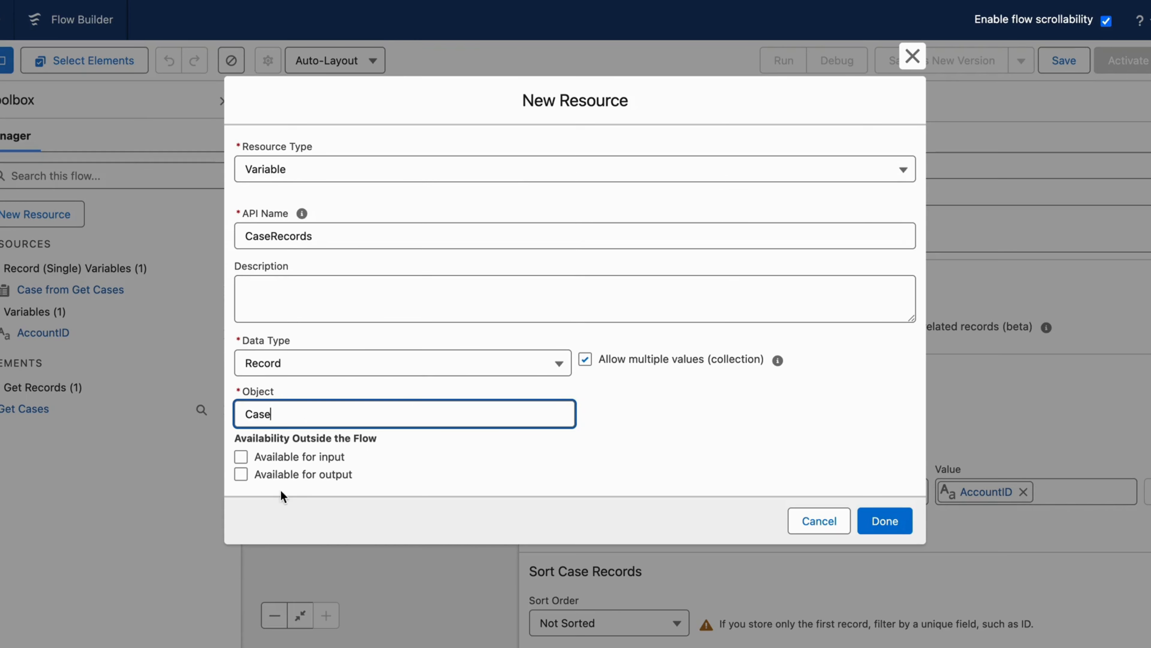
click(240, 474)
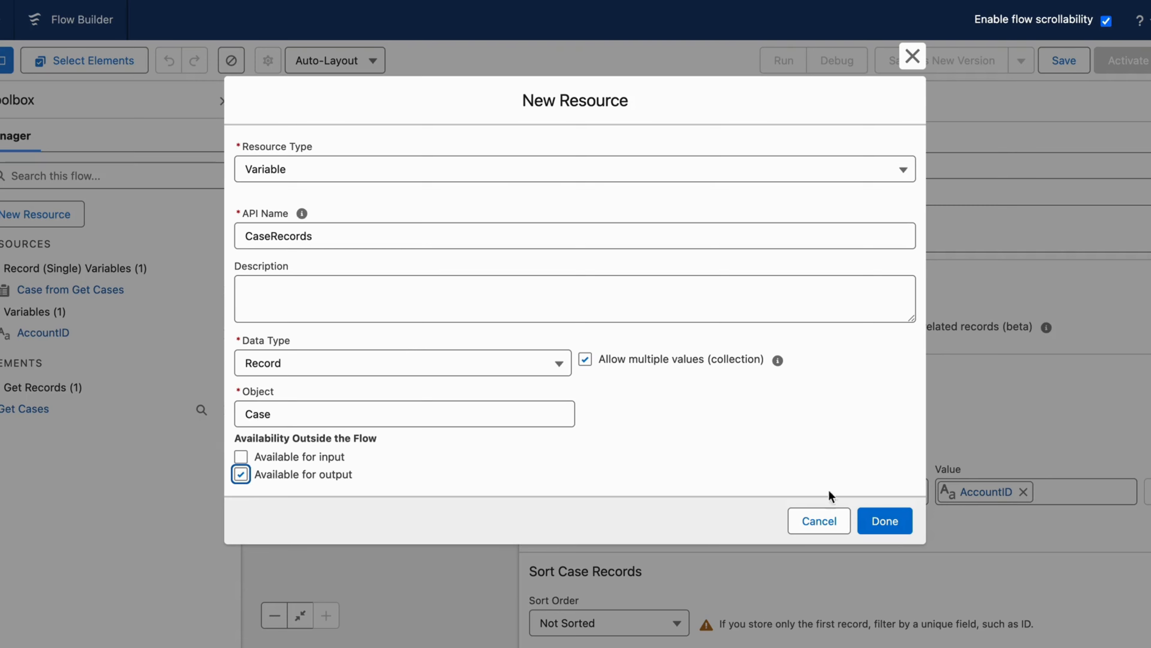
click(884, 520)
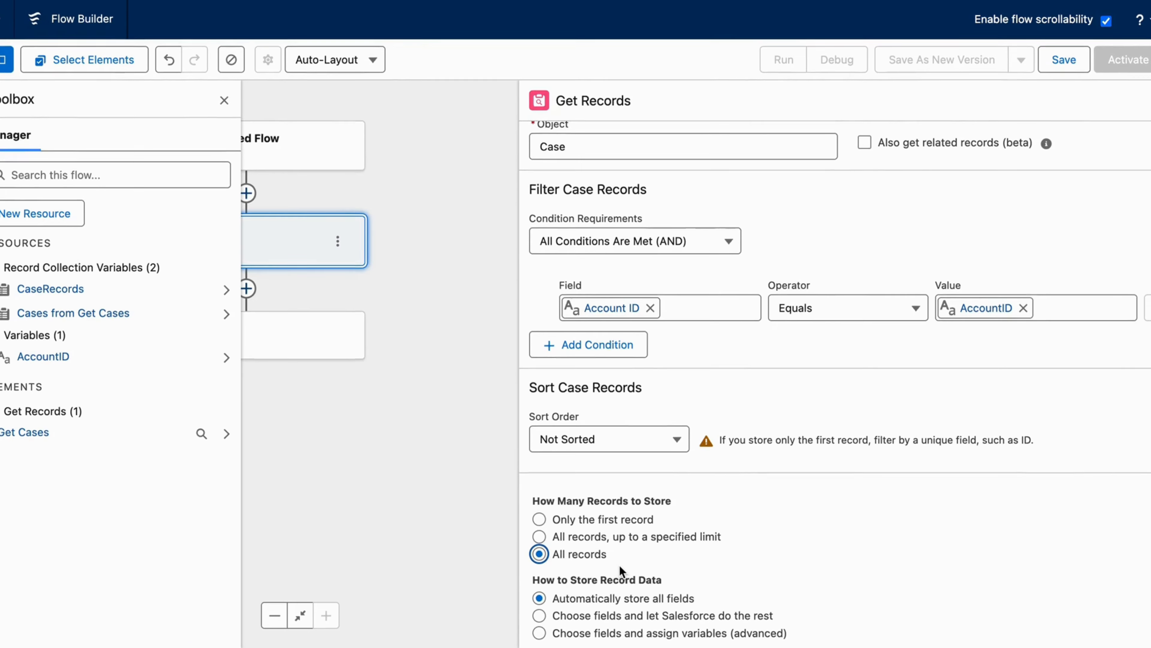
- Save the flow with the label Autolaunced Flow to Get Related Cases to an Account and the matching auto-filled API name
text(ed)
text( Flow t)
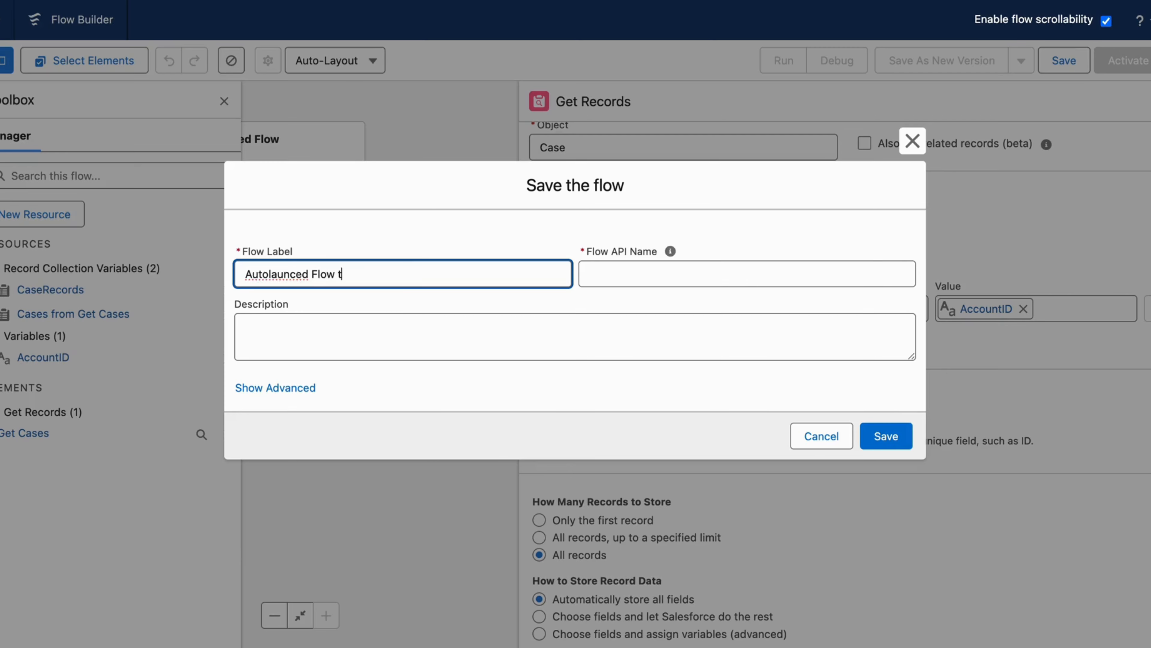
text(o Get Related Cases)
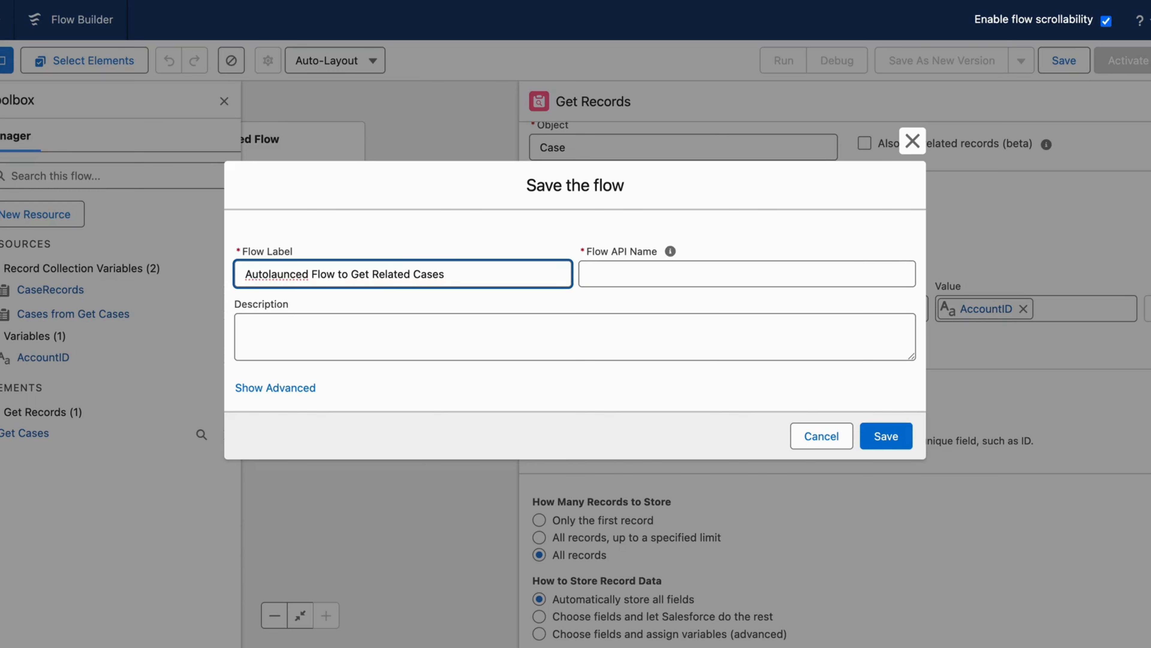
text( to an Account)
click(619, 254)
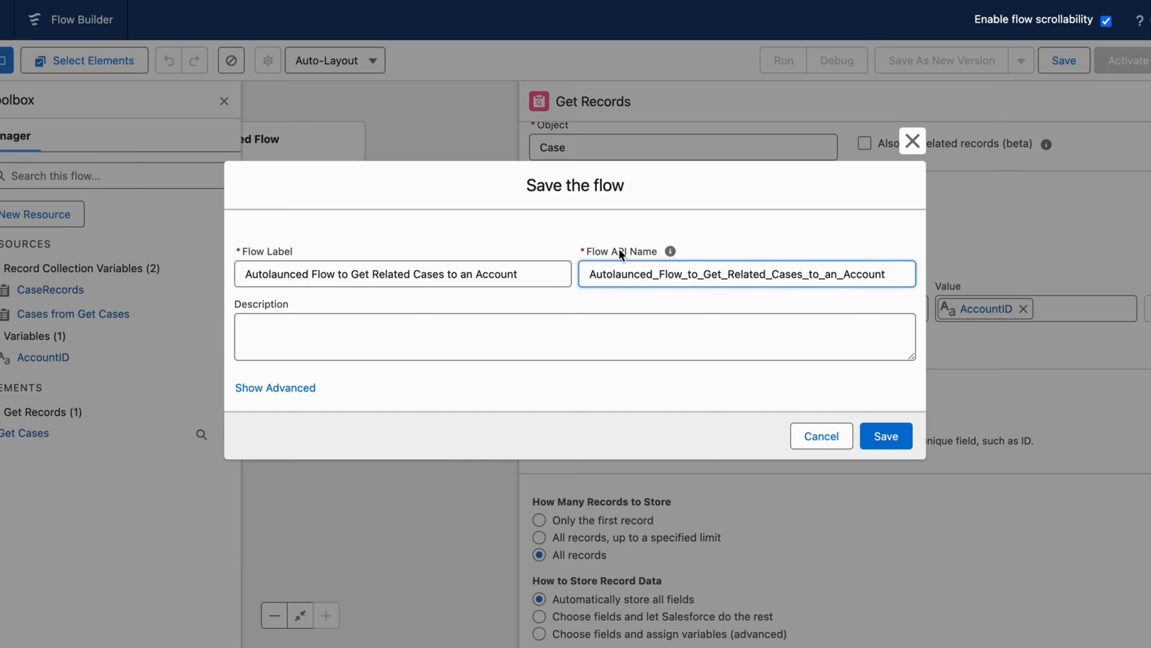
click(888, 447)
- Add an Assignment element after Get Cases and label it Assign Cases to Variables
click(247, 290)
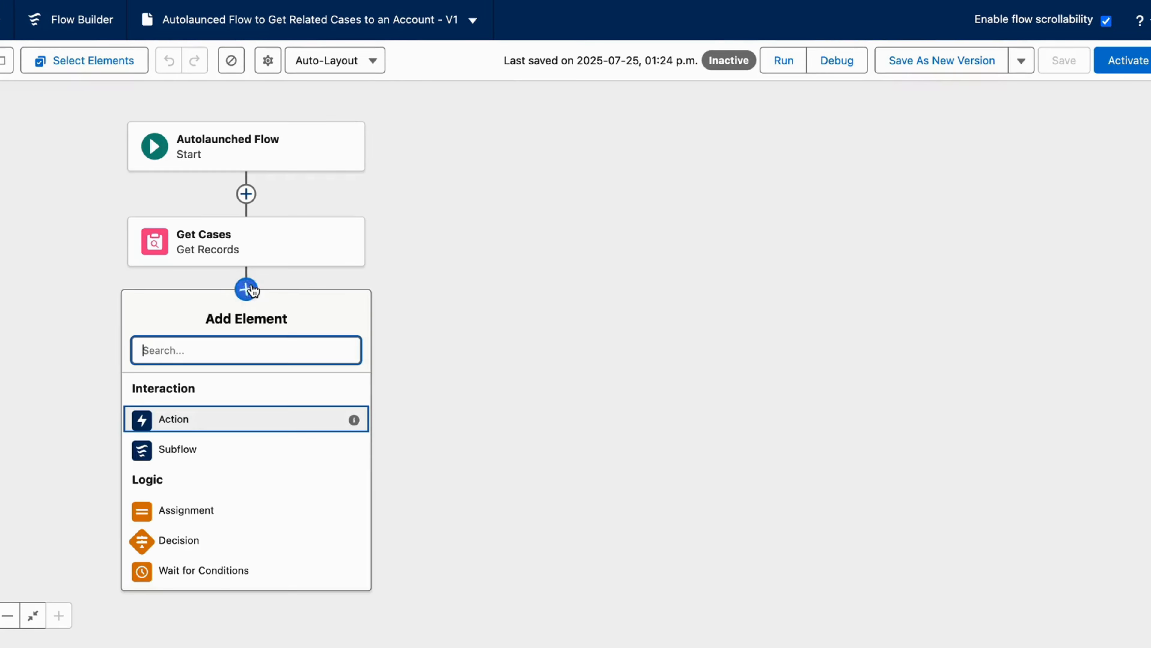
click(241, 511)
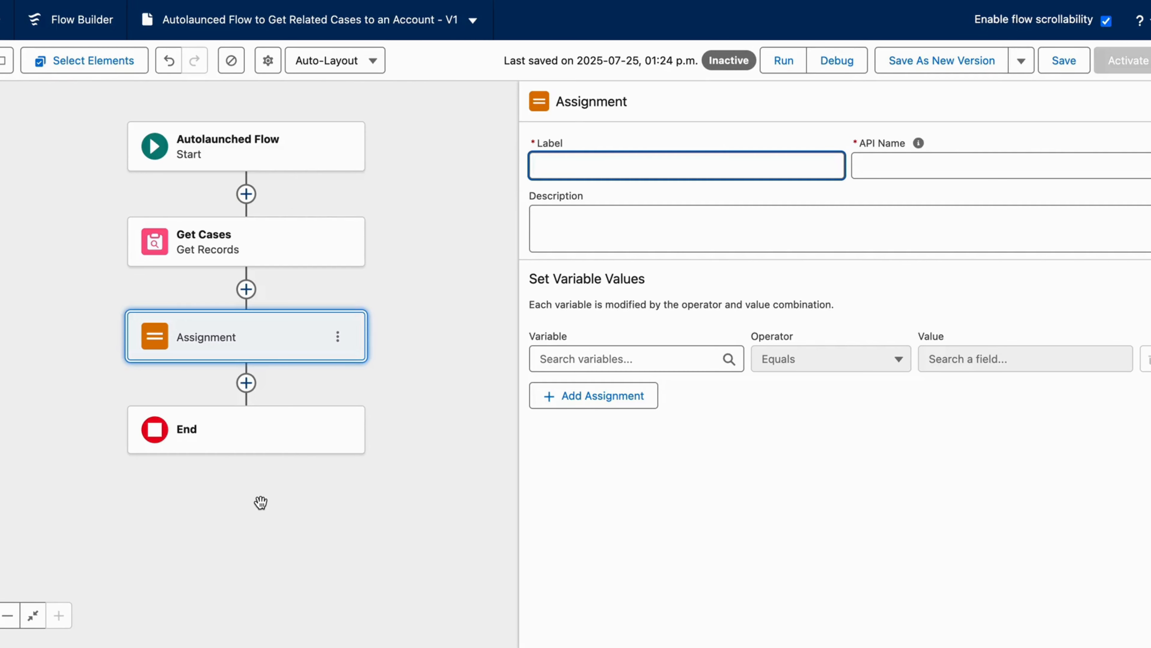
text(Assign Cases to Varia)
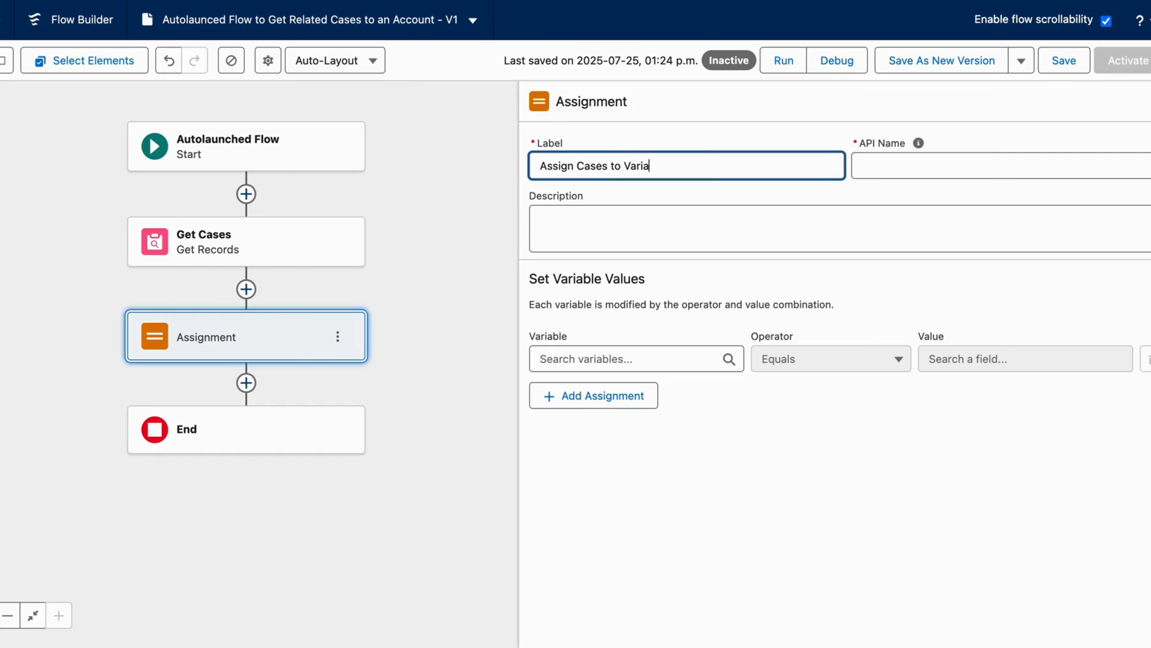
text(bles)
- Assign the CaseRecords variable the value Cases from Get Cases using the Equals operator
click(583, 360)
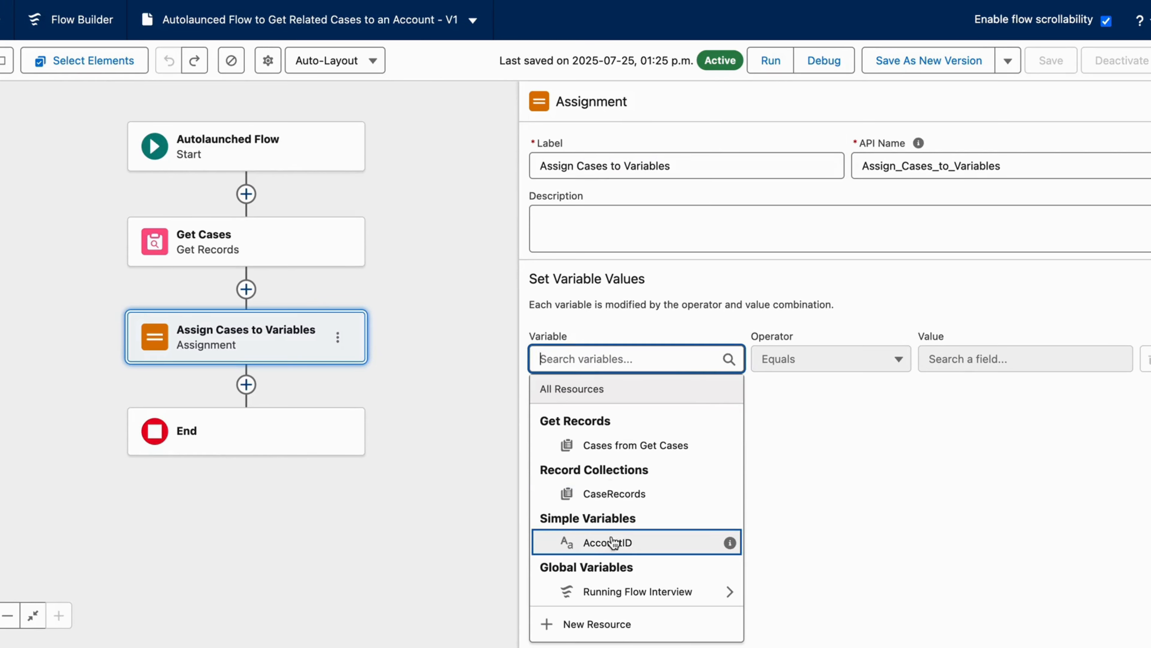
click(622, 500)
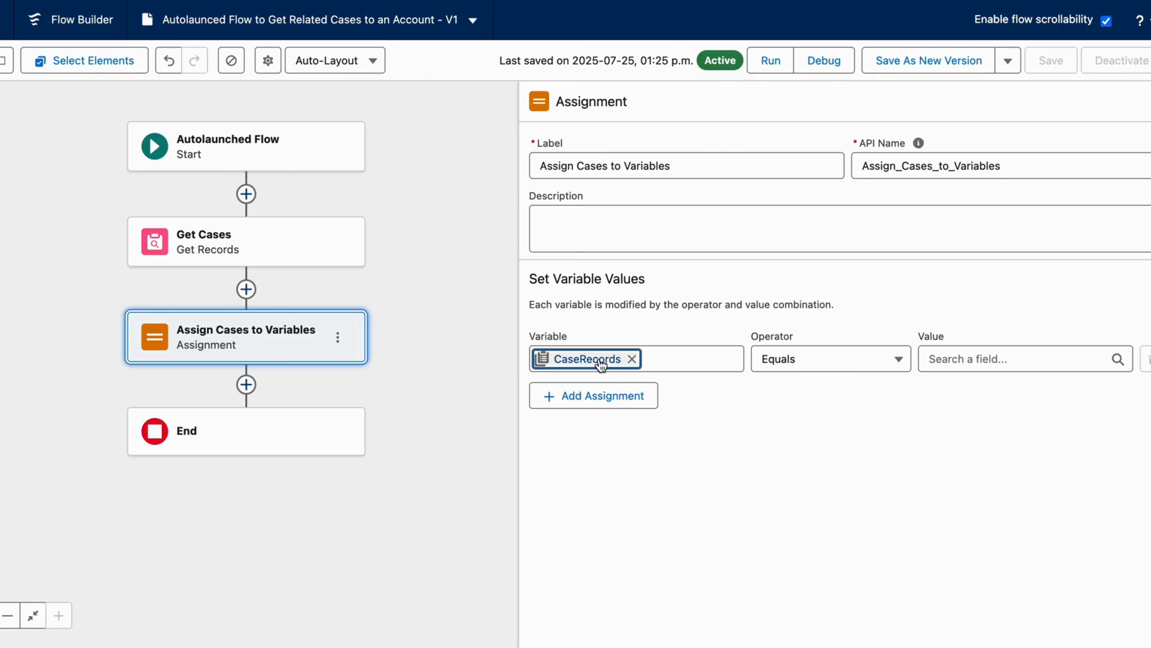
click(5, 60)
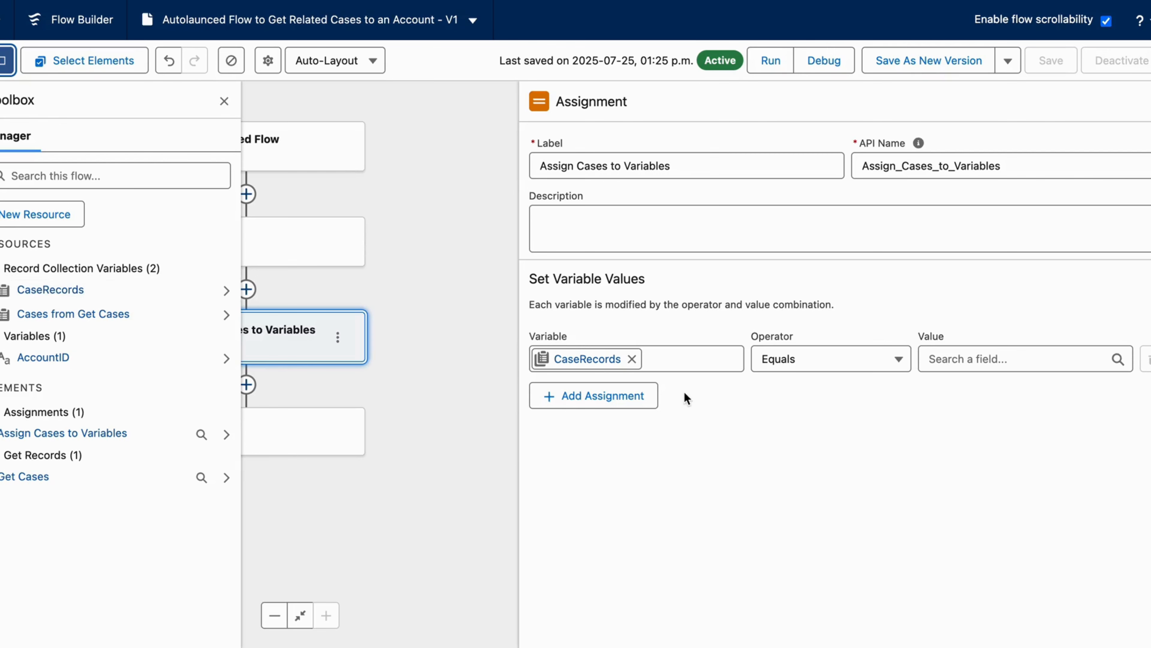
click(943, 359)
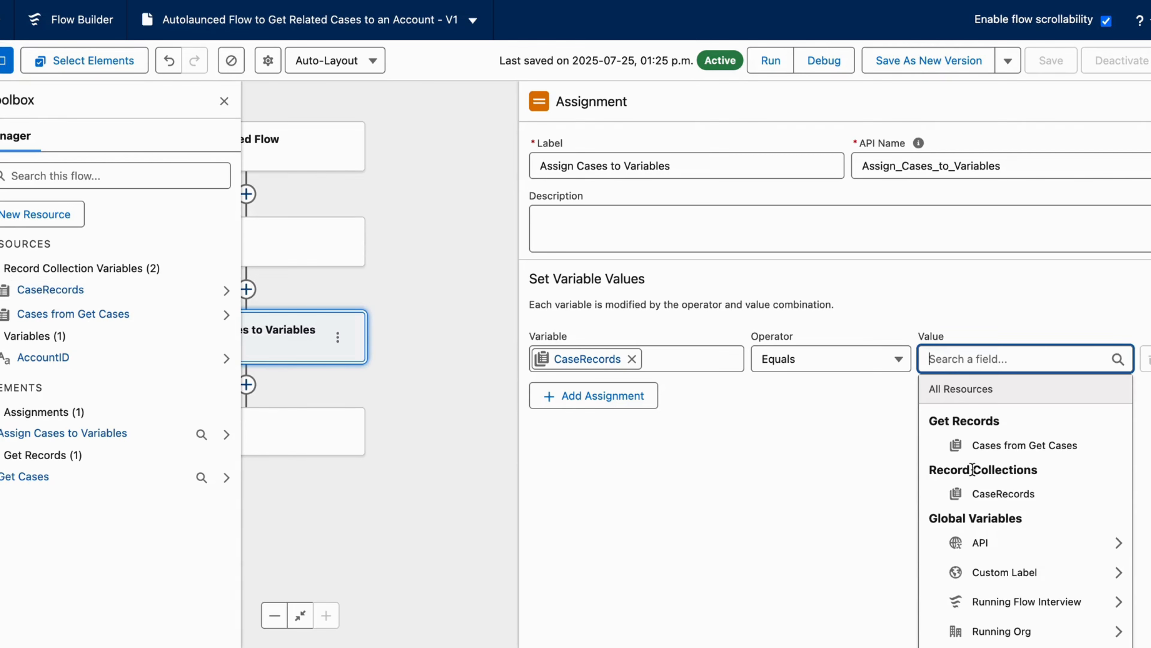
click(1008, 449)
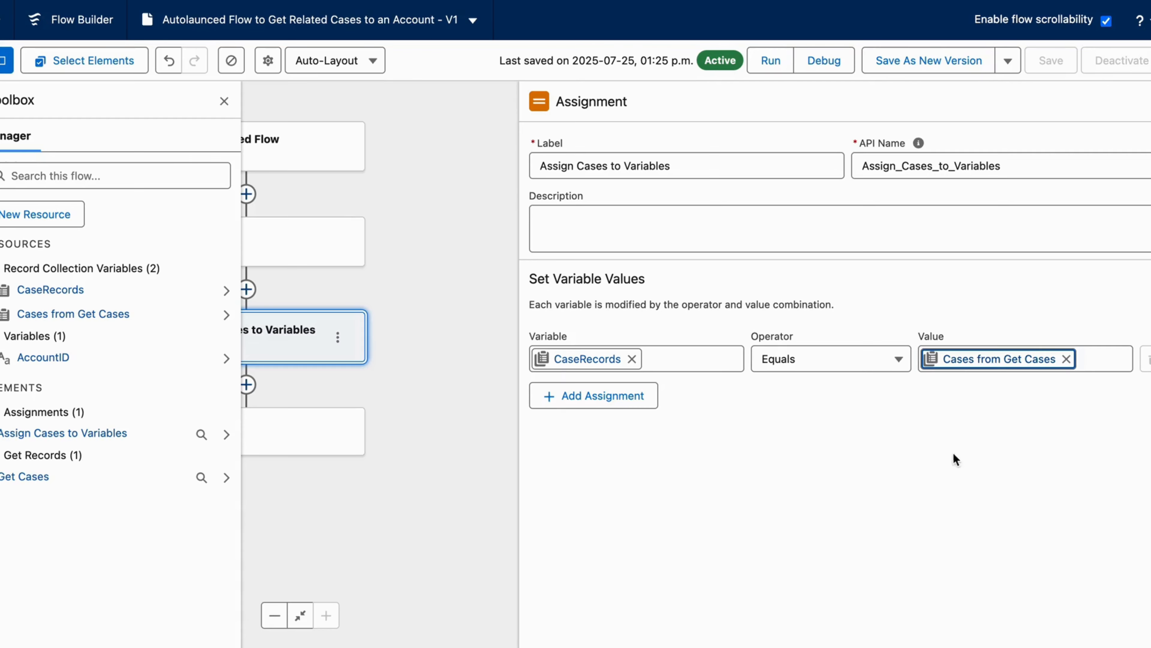
- Save the autolaunched flow as a new version and activate it
click(936, 60)
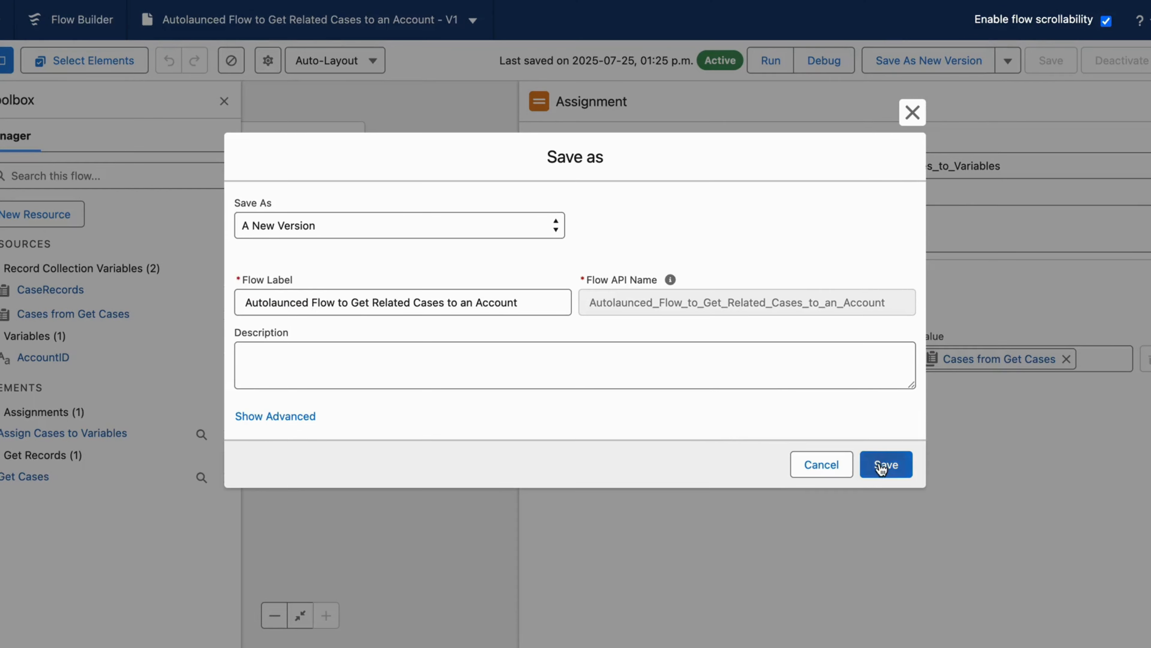
click(884, 464)
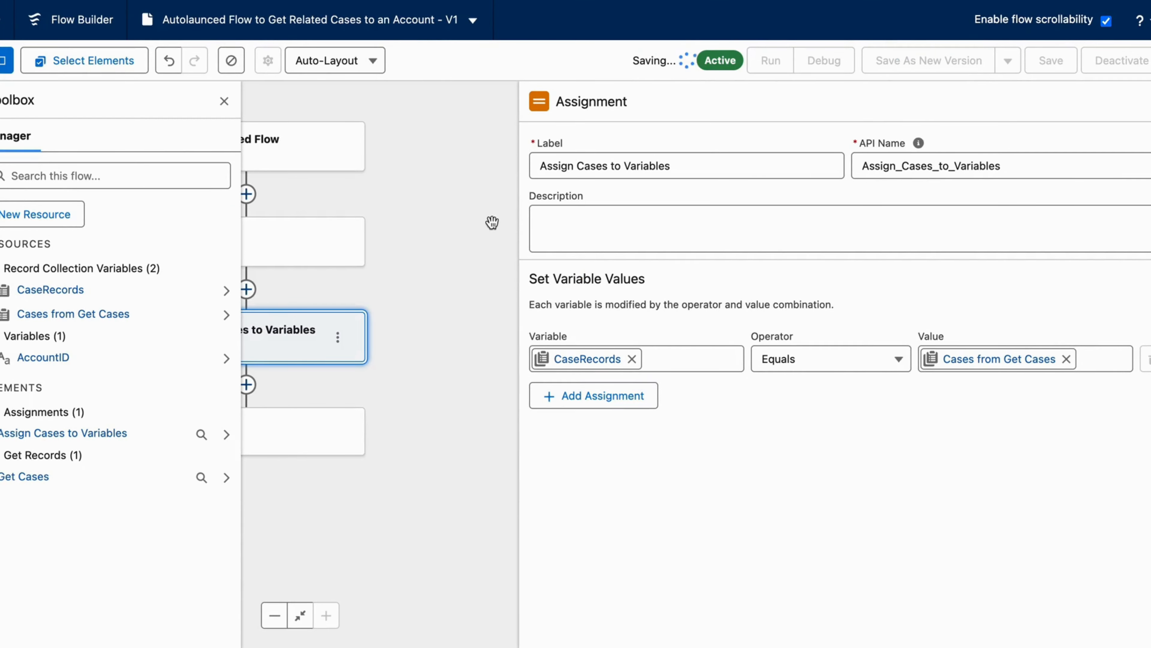
click(224, 101)
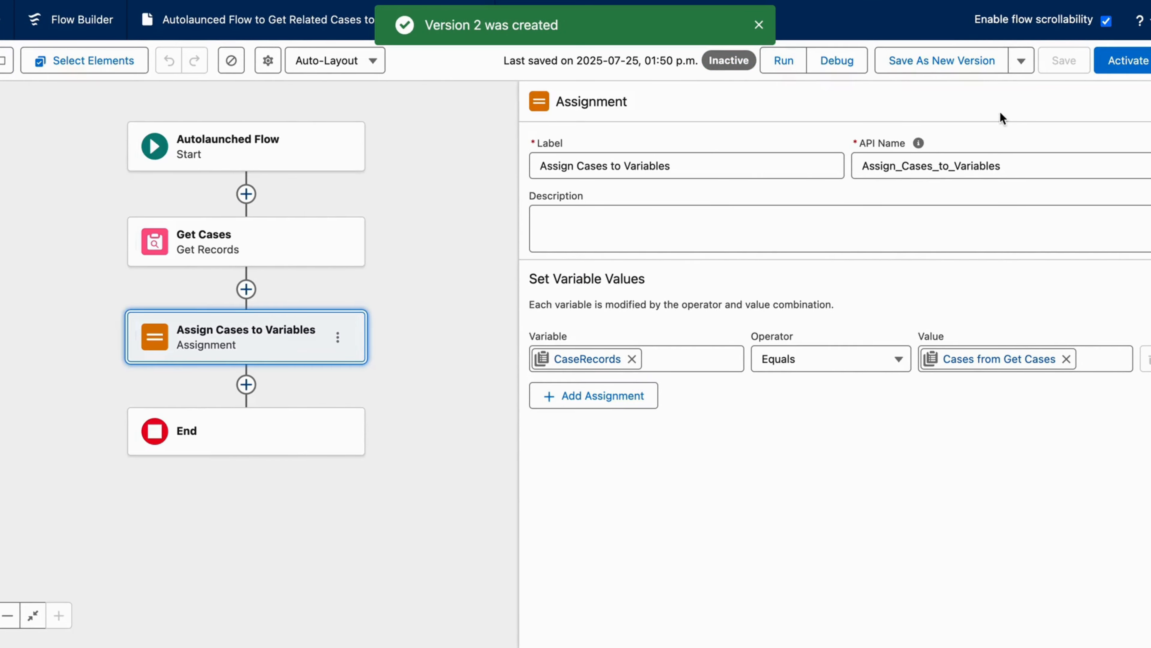
click(1128, 60)
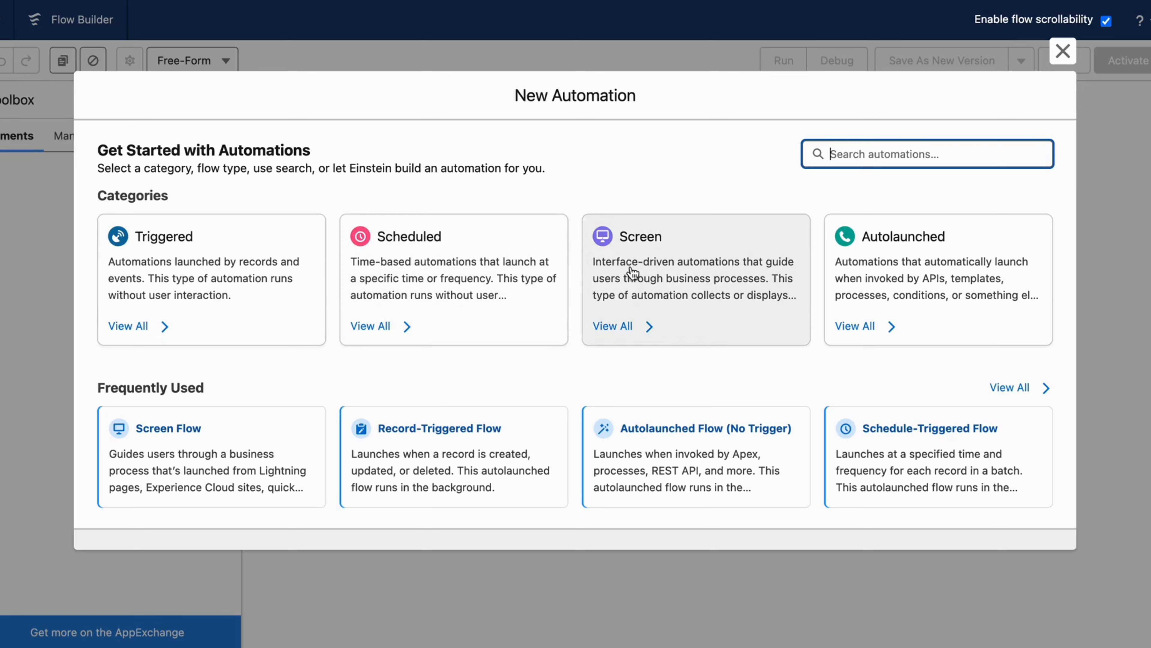
- Create a new Screen Flow and add a Screen element after its start
click(641, 247)
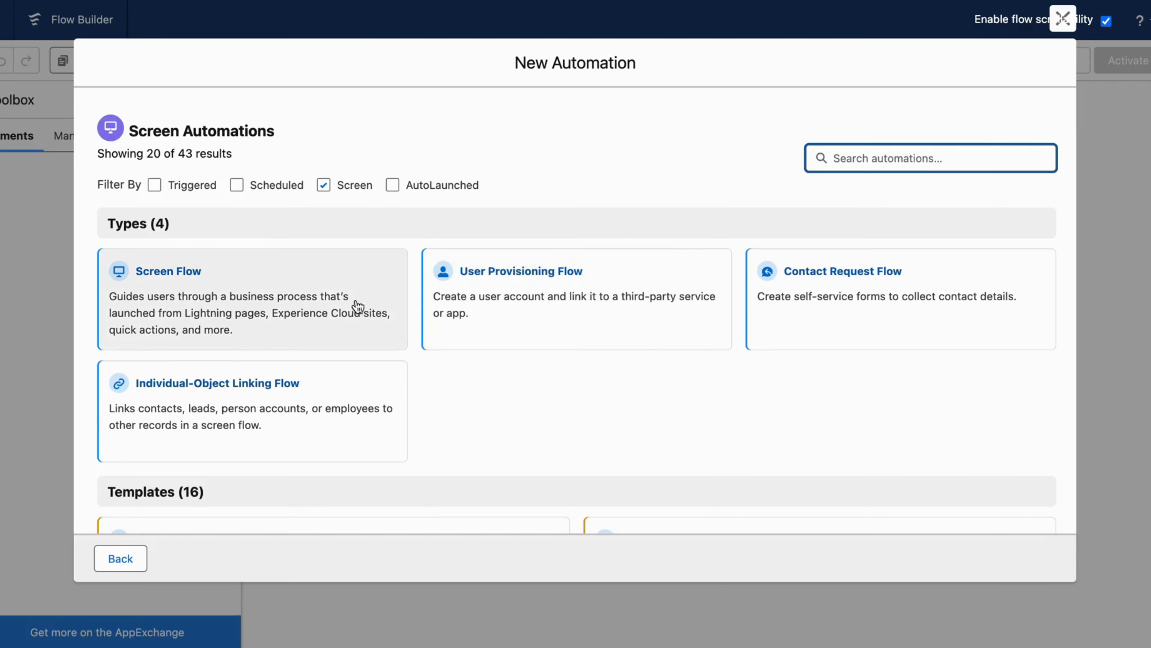
click(325, 289)
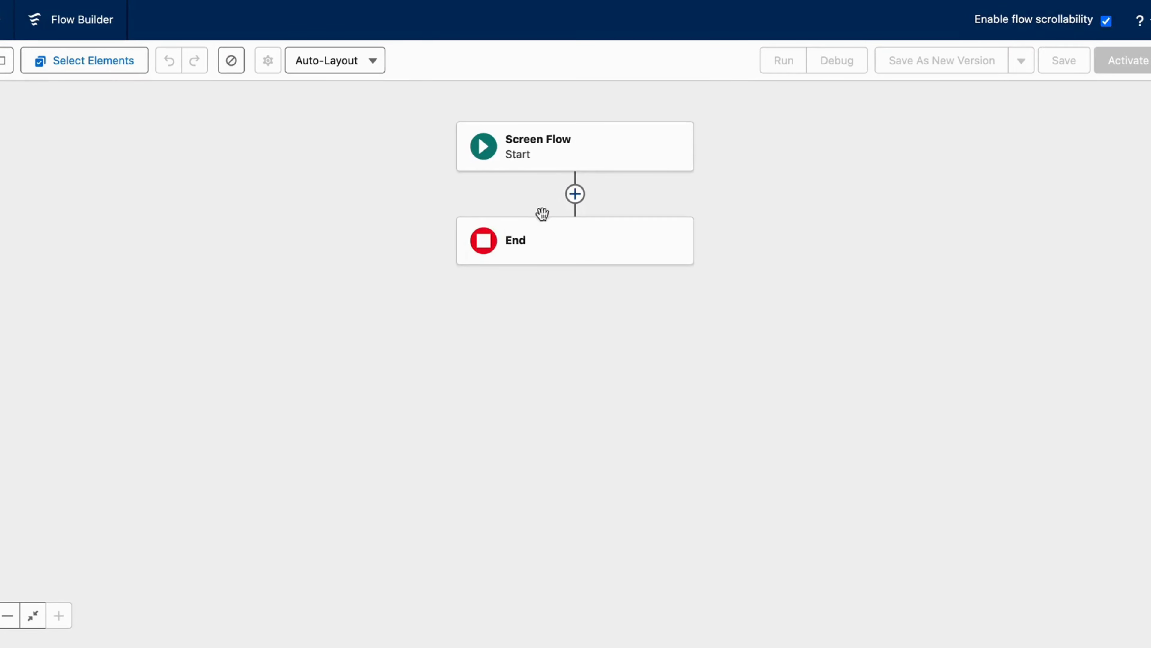
click(574, 194)
click(518, 328)
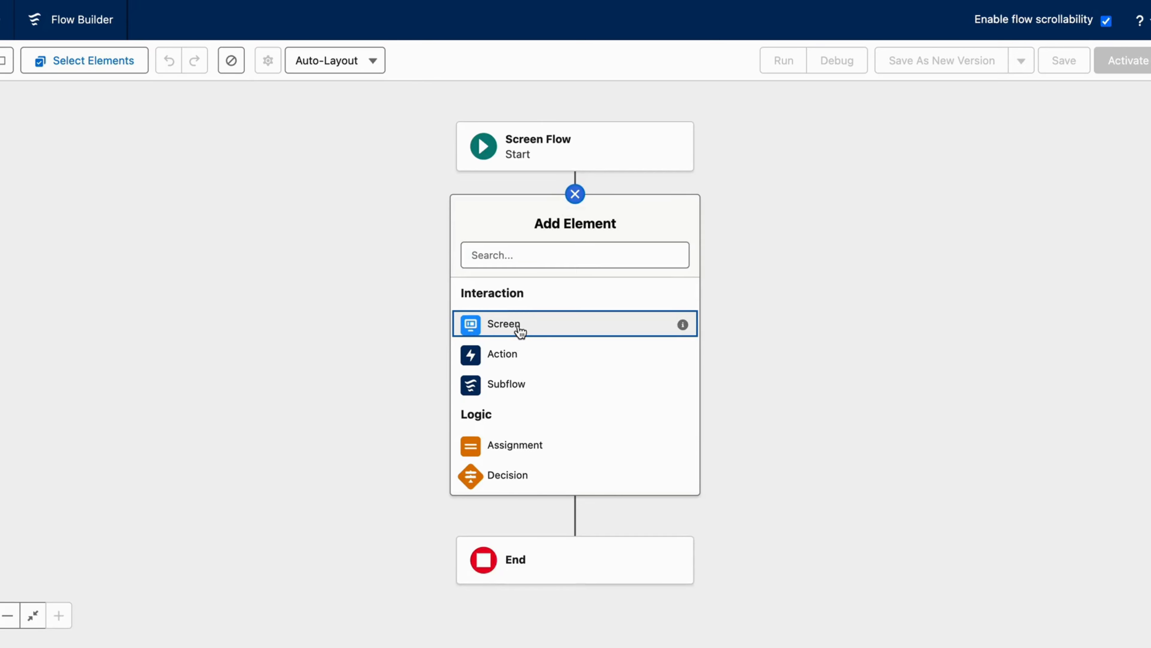
- Add a Lookup component to the new screen and give it the API name Account
click(127, 194)
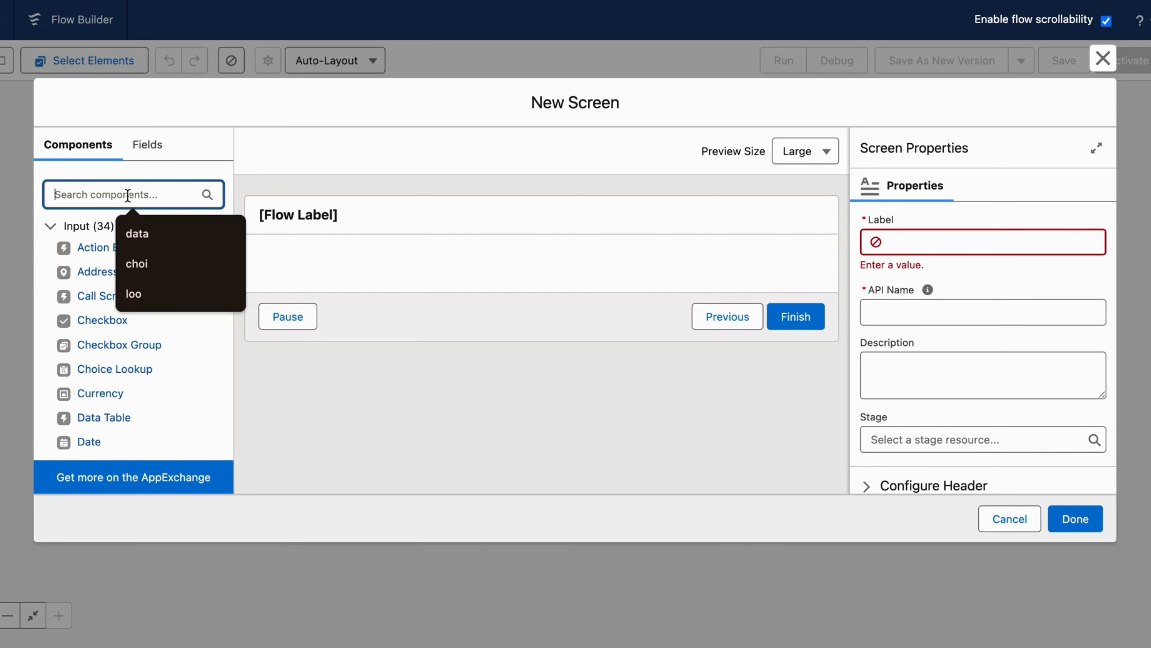
text(loo)
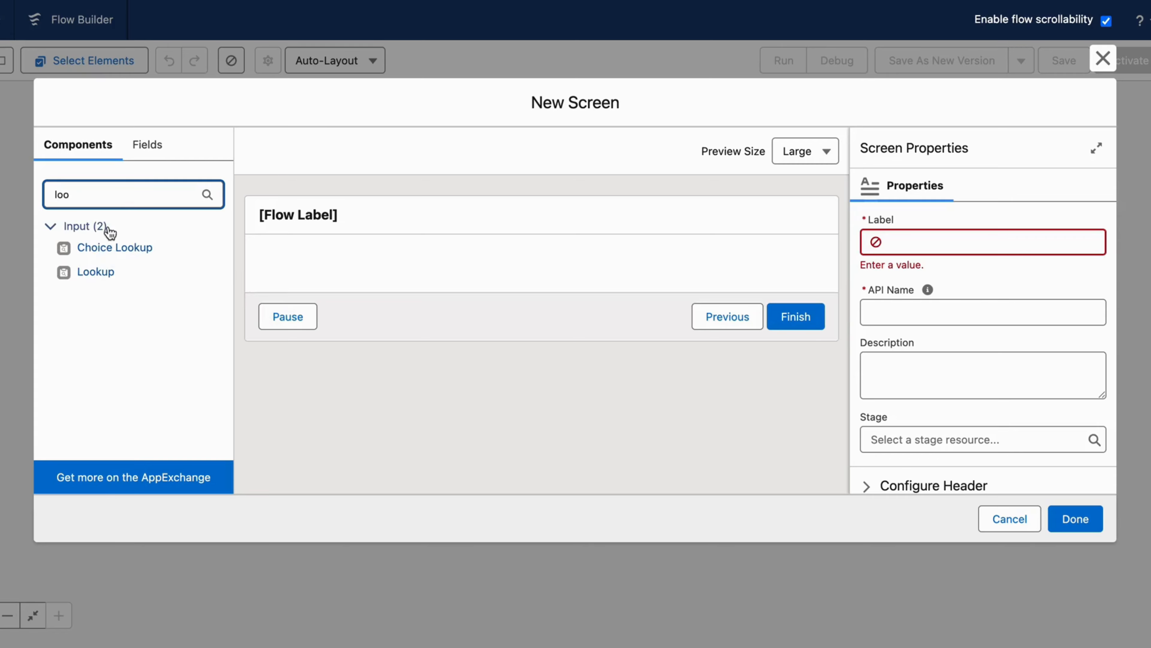
click(95, 272)
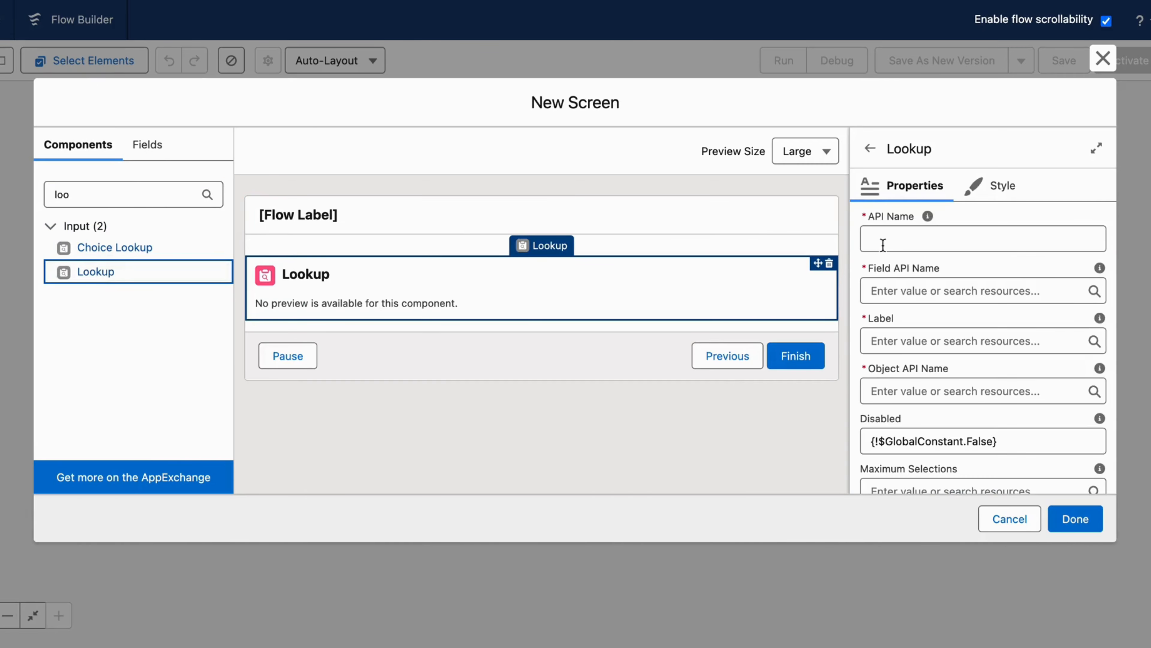
click(886, 245)
text(A)
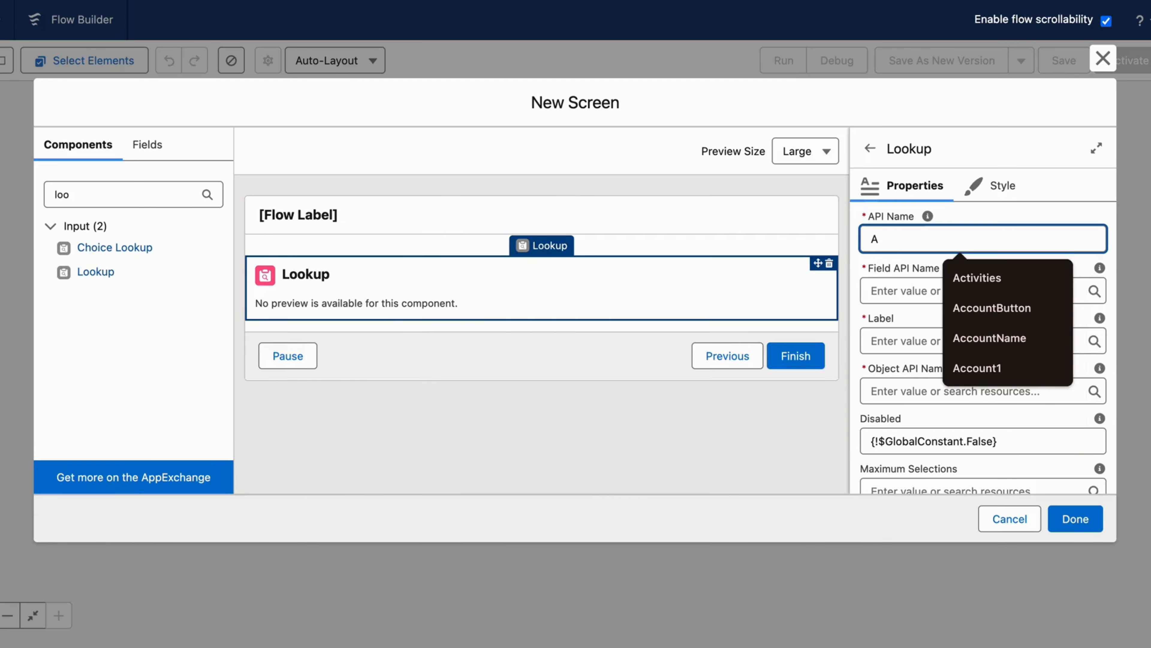
text(ccount)
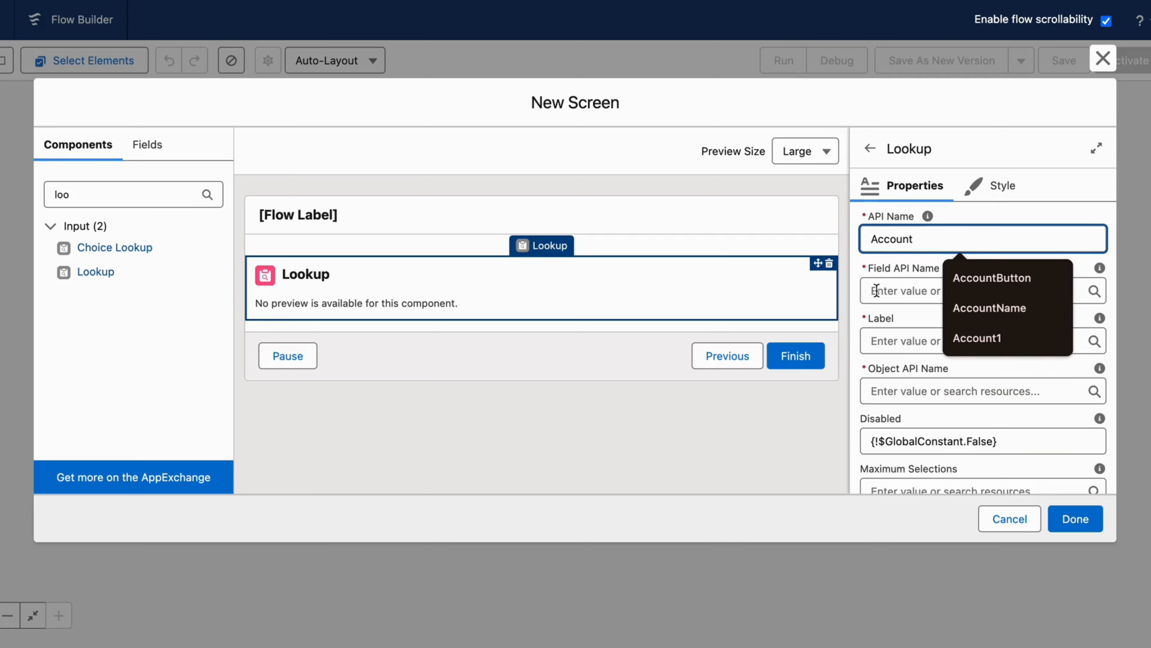
- Set the lookup's field API name to AccountId, its label to Select Account and its object API name to Case
click(877, 290)
text(A)
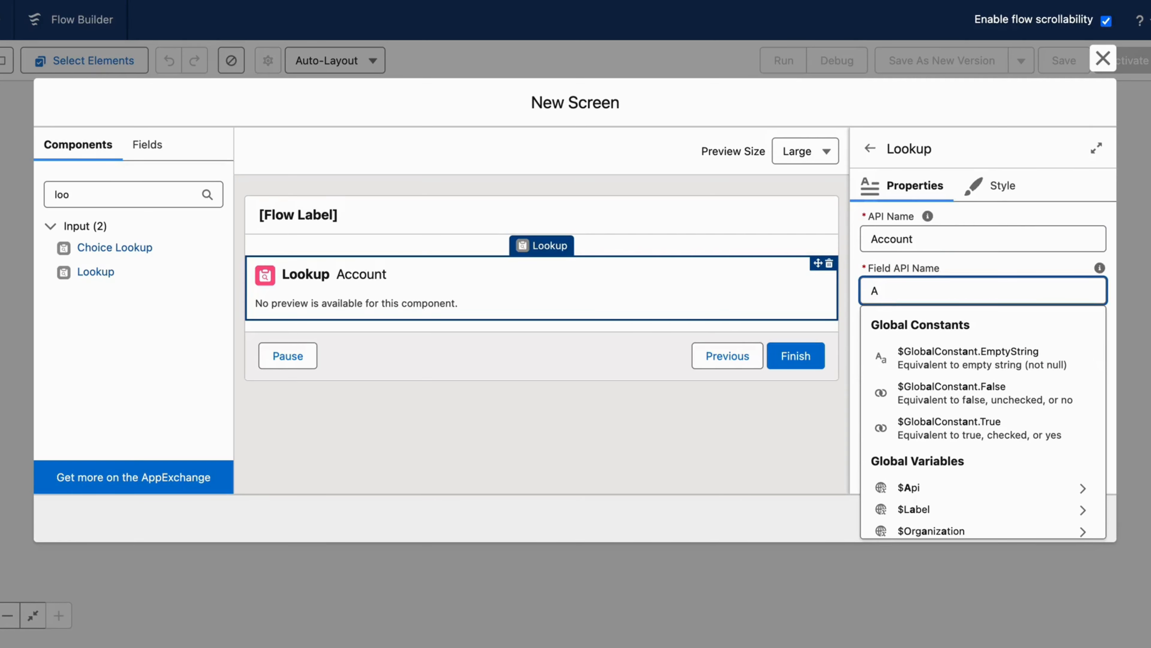
text(ccountId)
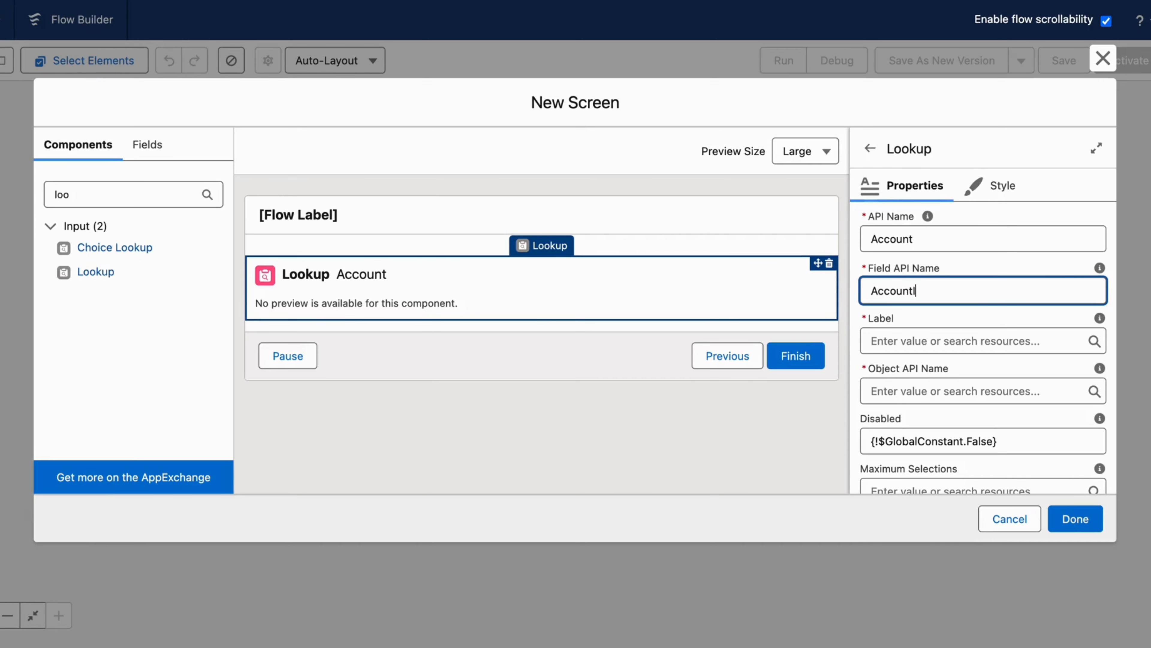
click(888, 341)
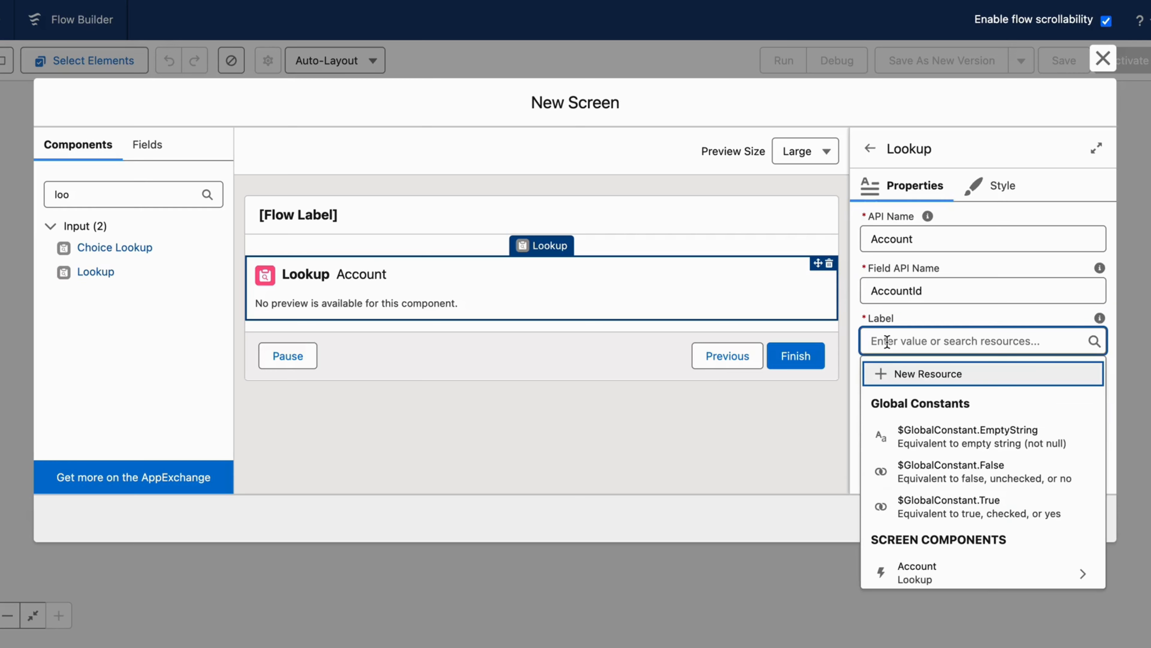
text(Select Account)
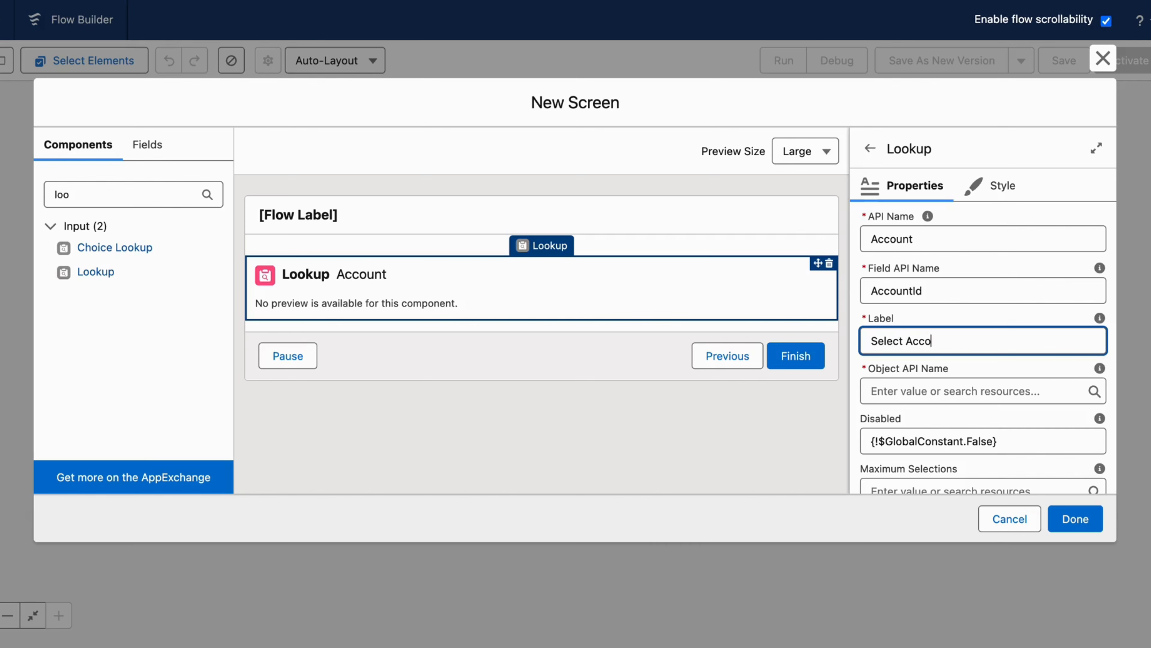
click(888, 389)
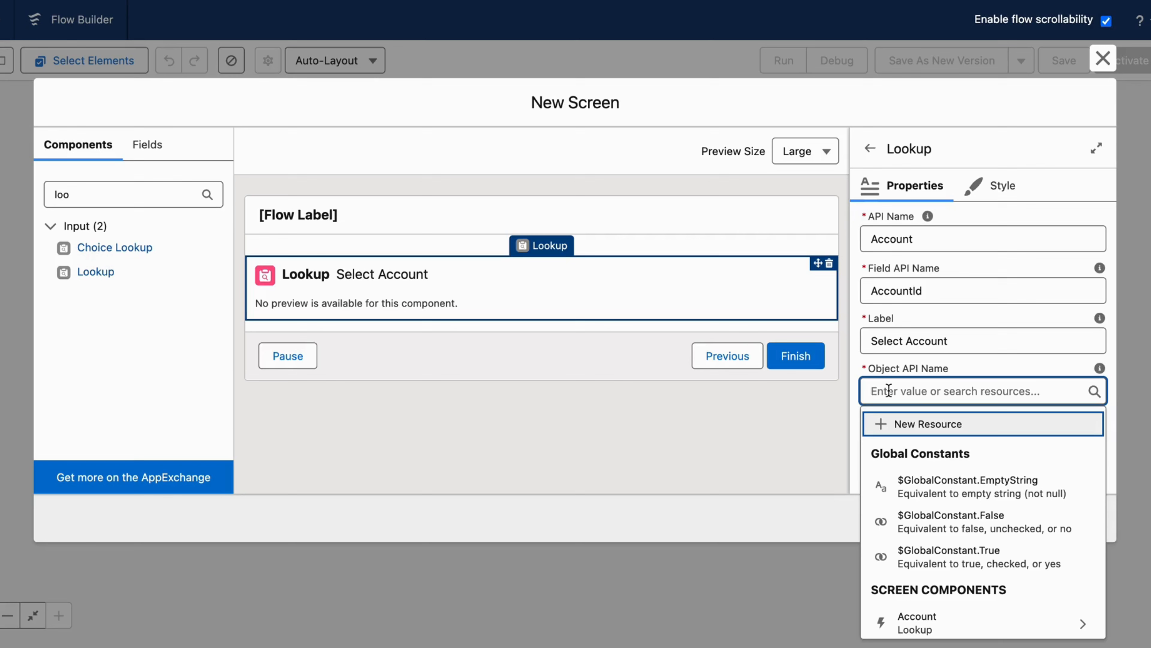
text(c)
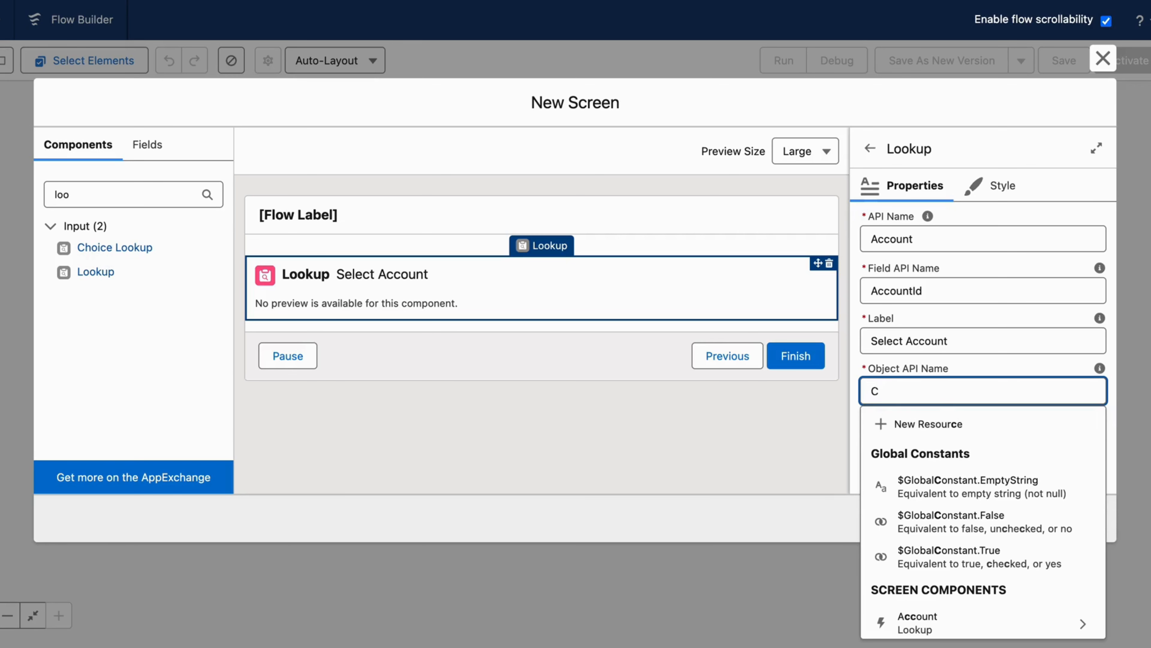
text(ase)
scroll(943, 417, down, 5)
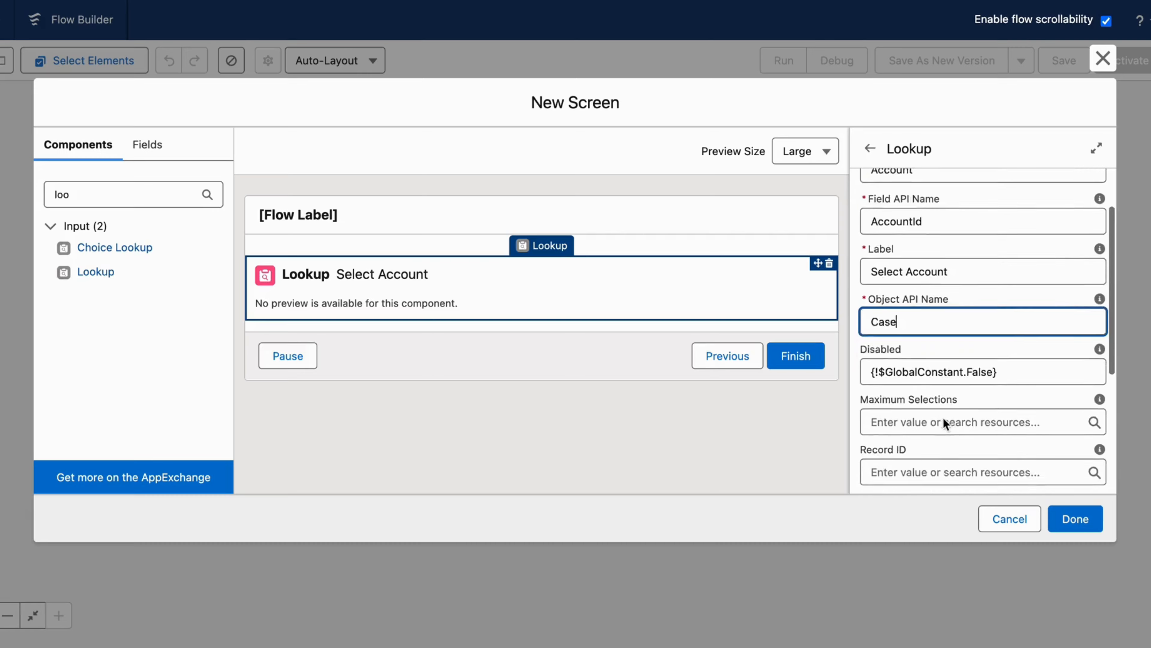
scroll(943, 418, down, 3)
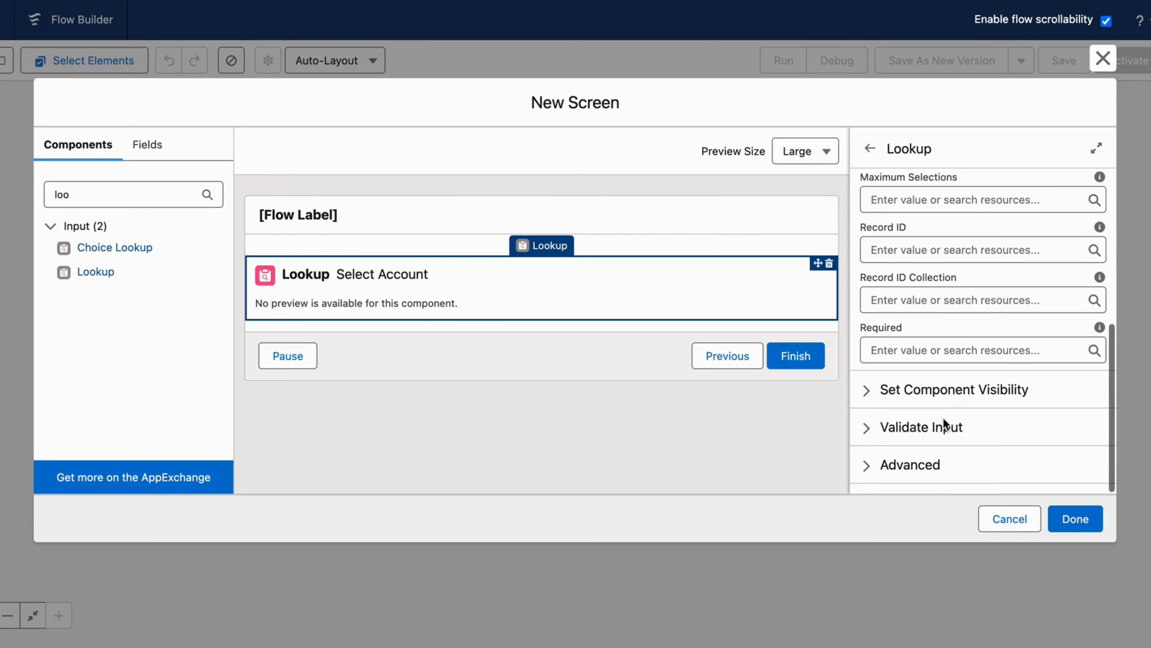
scroll(943, 418, up, 4)
- Label the screen Screen Action Flow with the API name Screen_Action_Flow
click(703, 233)
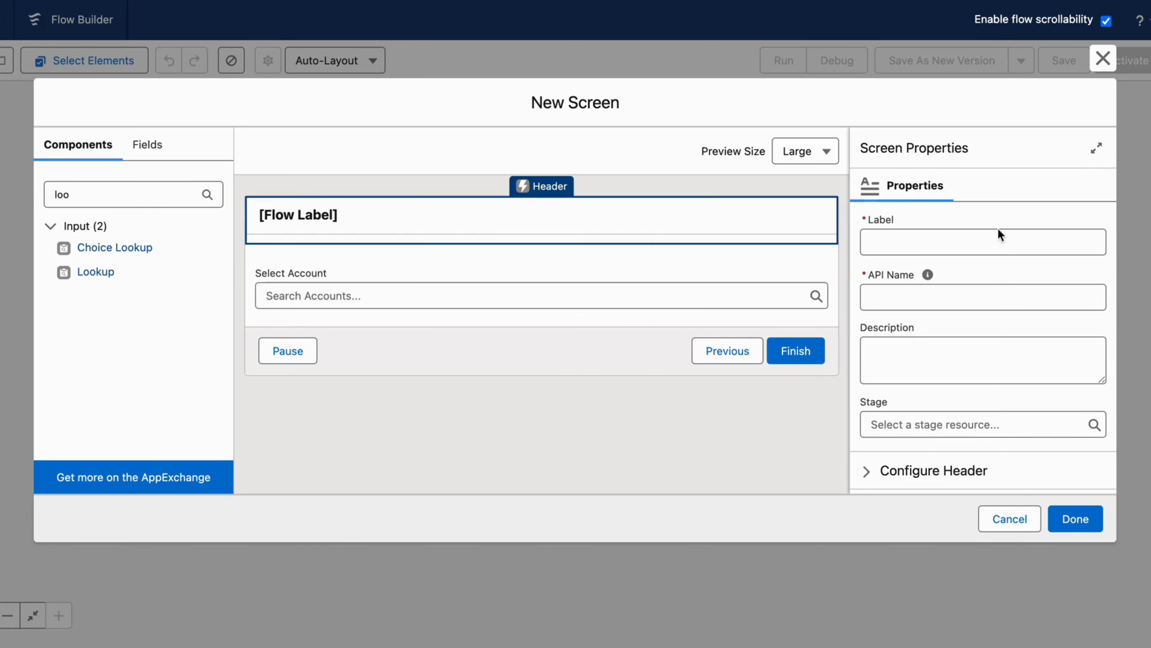
click(928, 238)
text(Screen Acti)
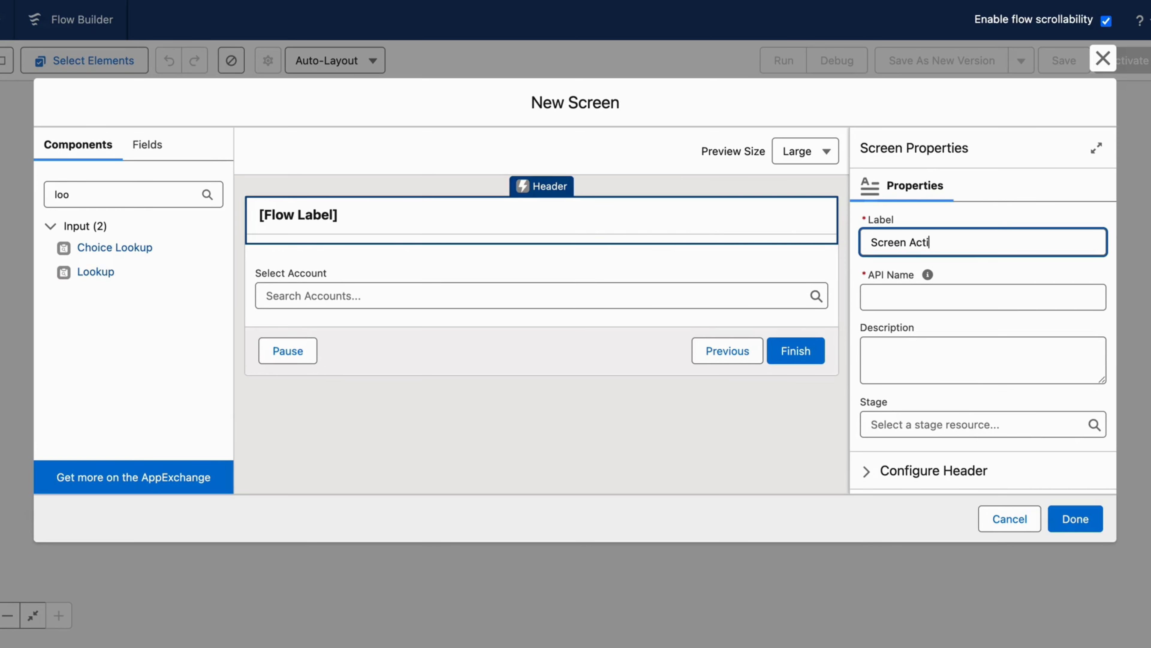
text(on Flow)
click(956, 298)
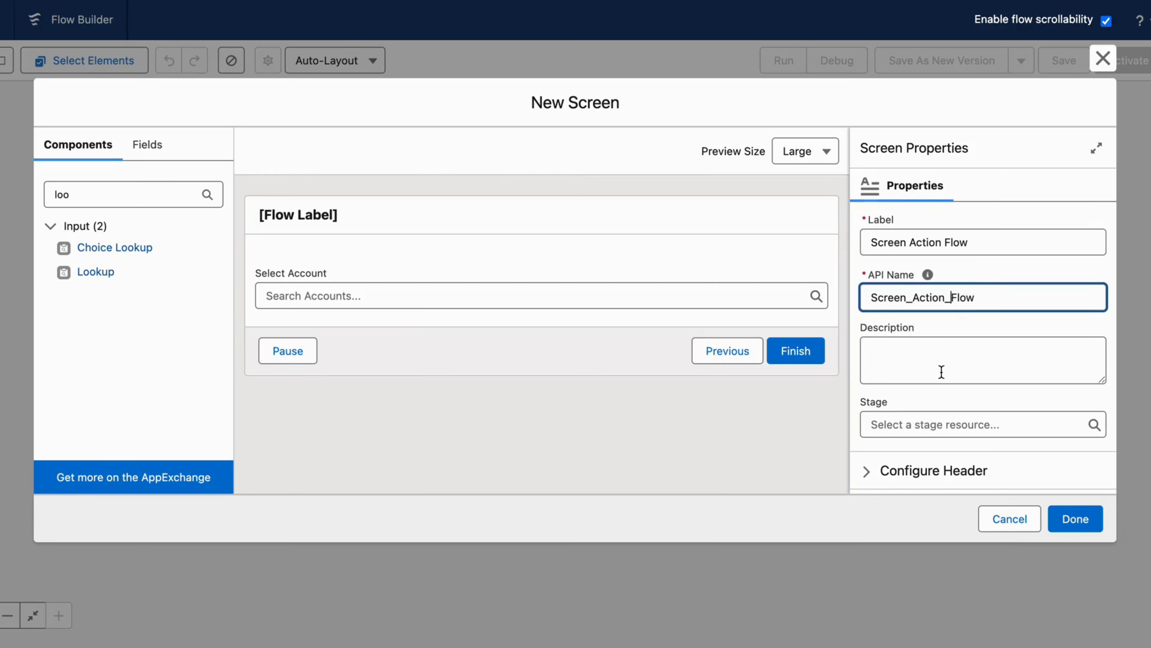
scroll(941, 373, down, 2)
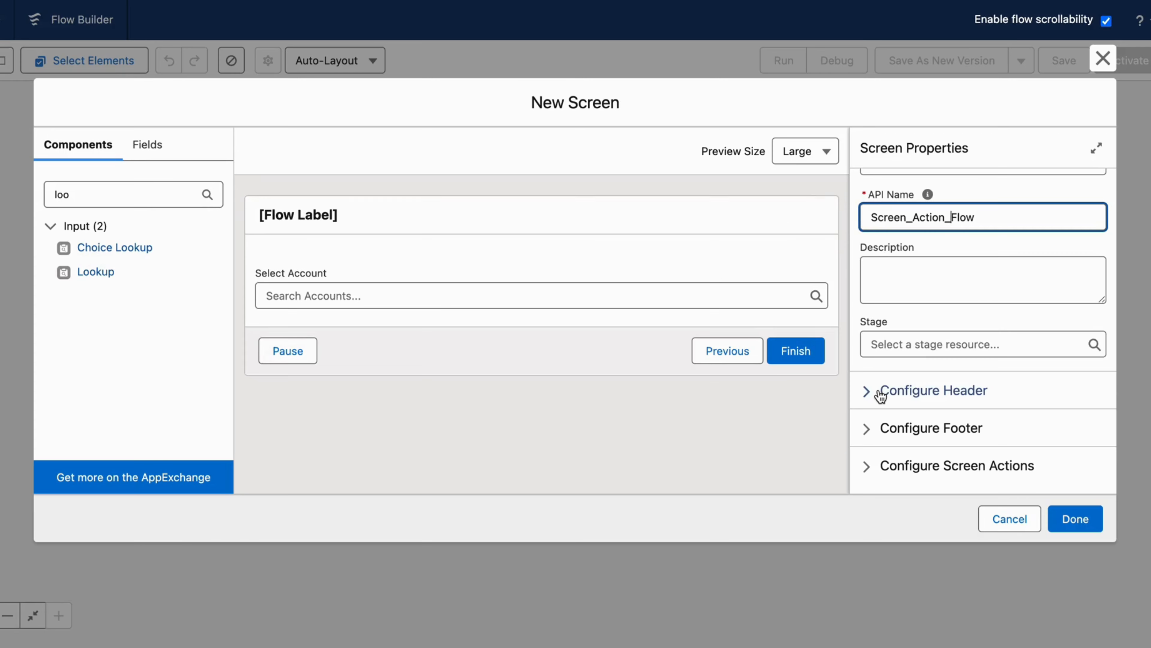
- Add the Autolaunced Flow to Get Related Cases to an Account as a screen action with the API name GetRelatedCases
click(1027, 253)
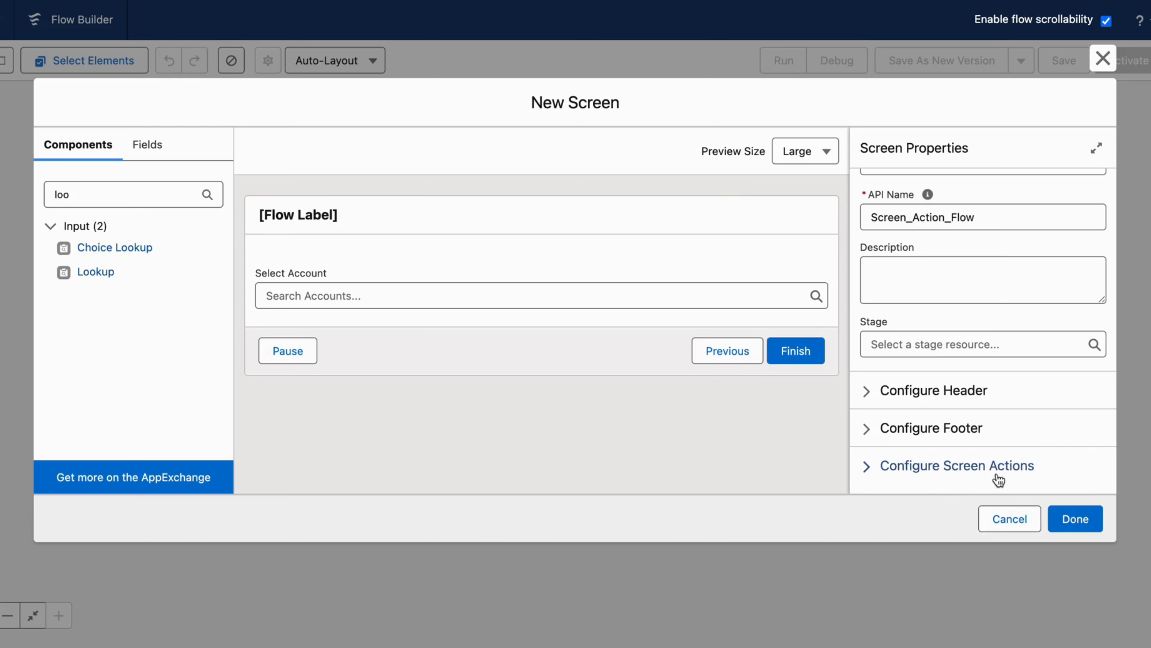
click(875, 474)
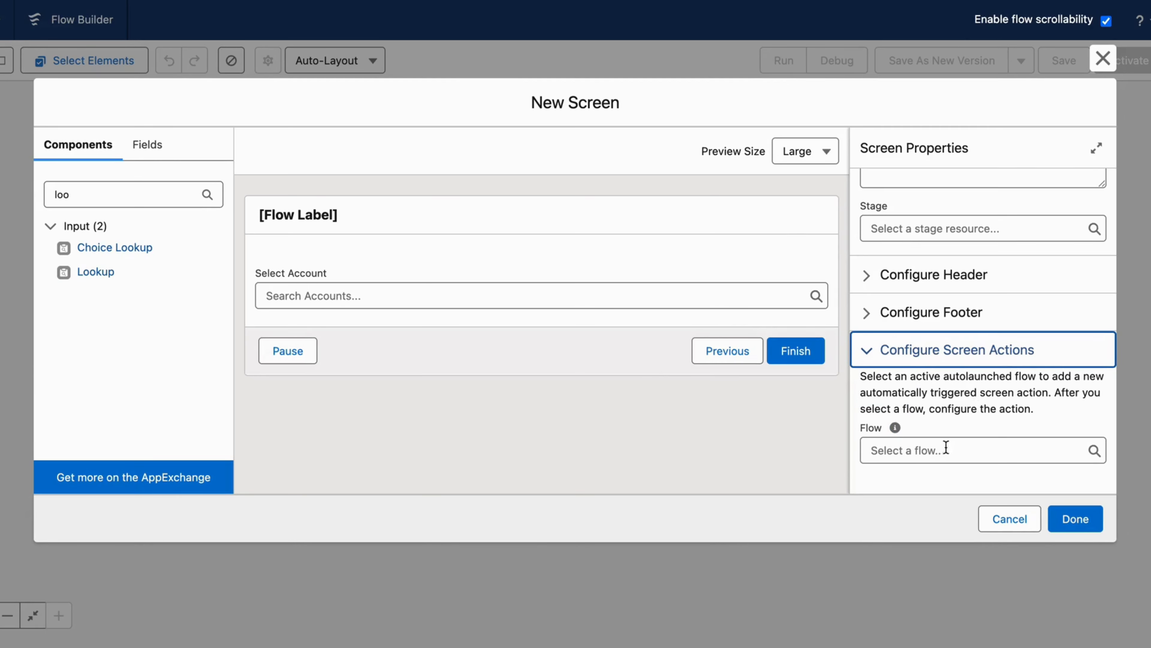
click(941, 459)
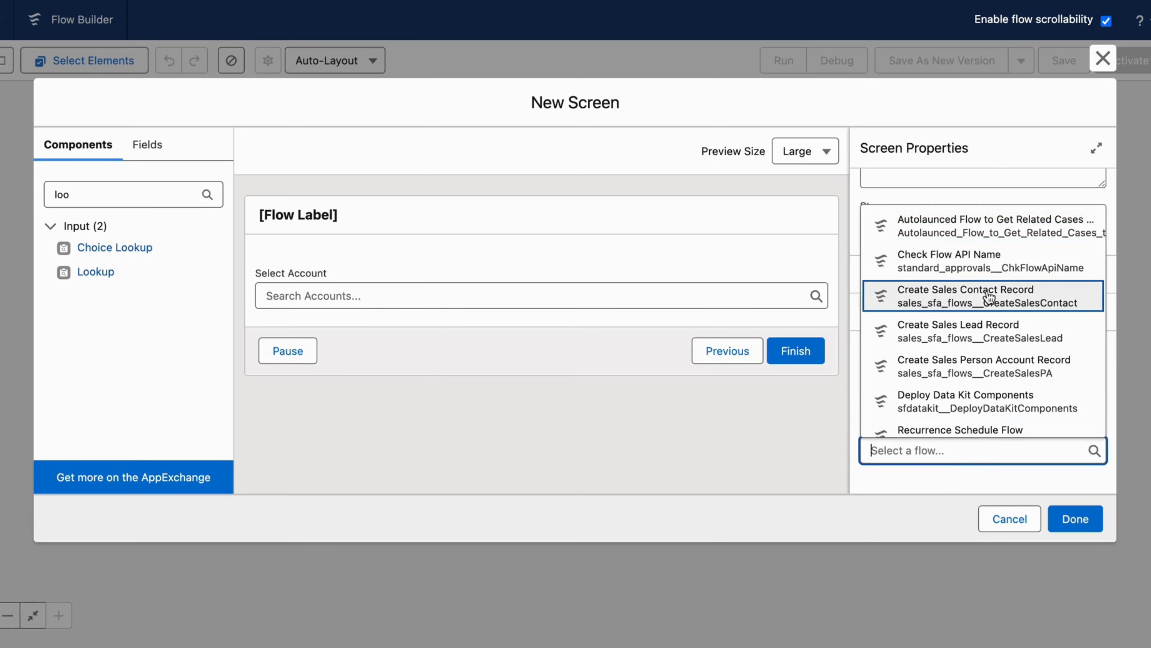
click(1002, 226)
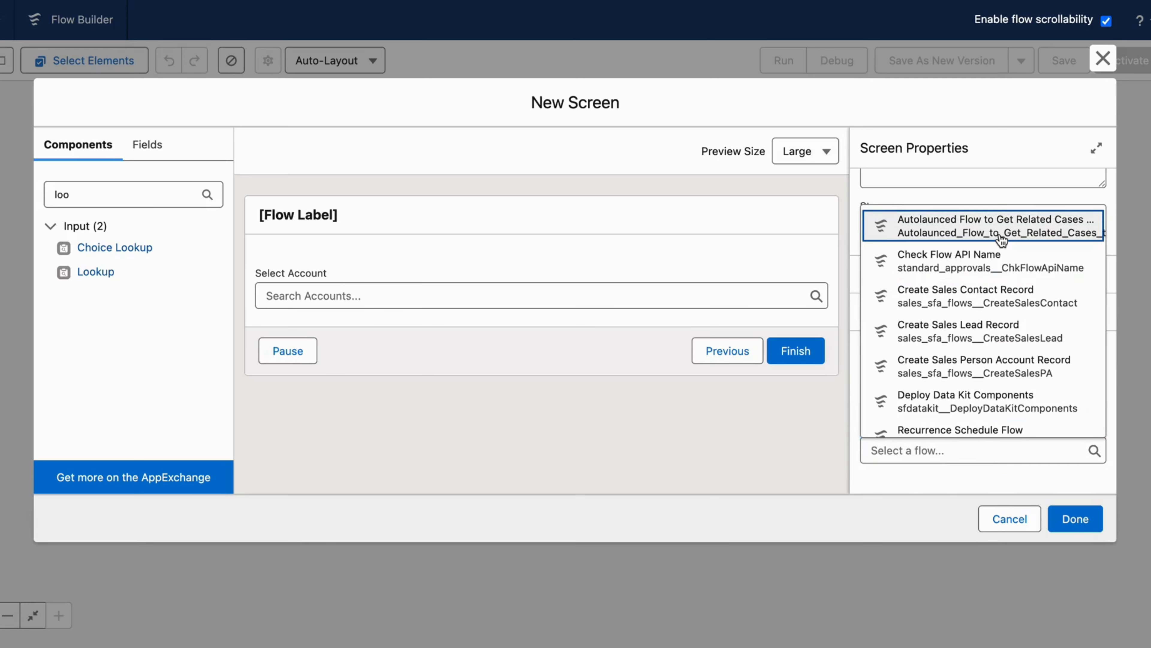
click(942, 407)
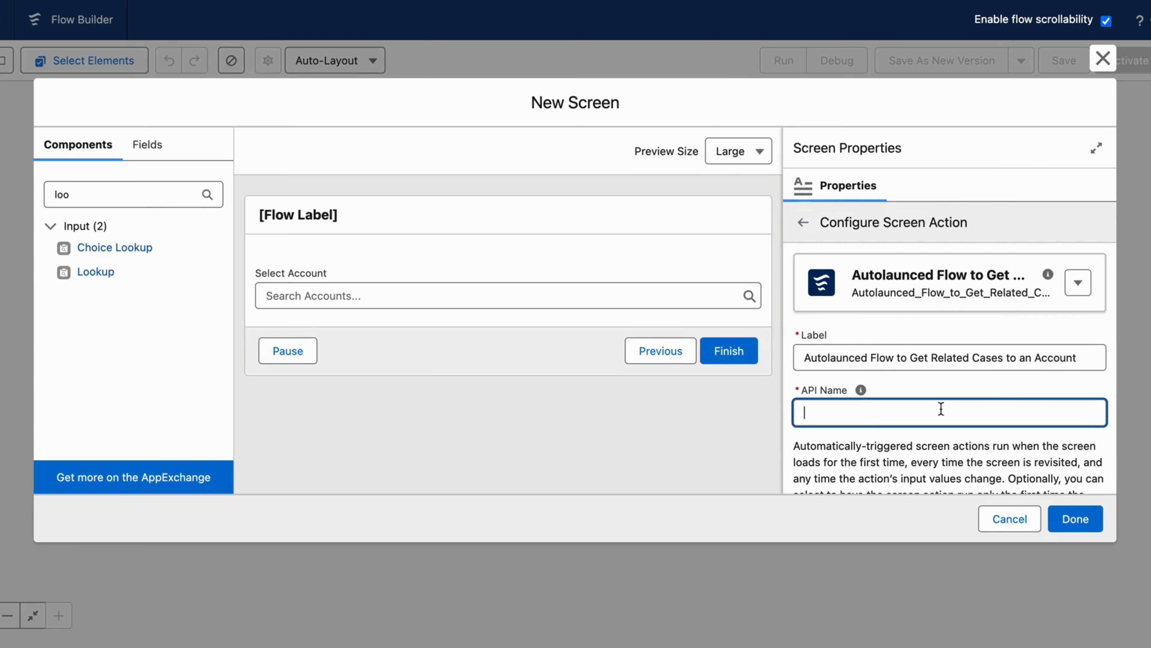
text(GetRelatedCases)
- Include the screen action's AccountID input and map it to the Account lookup's record ID, {!Account.recordId}
scroll(945, 449, down, 5)
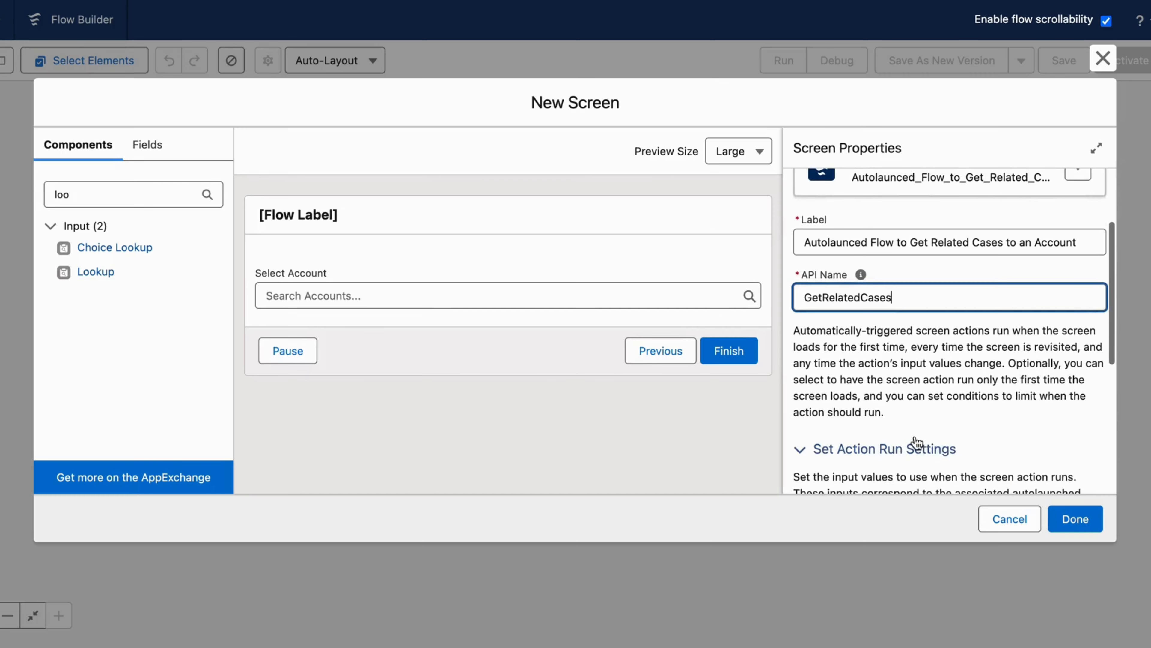
scroll(916, 443, down, 5)
scroll(915, 439, down, 2)
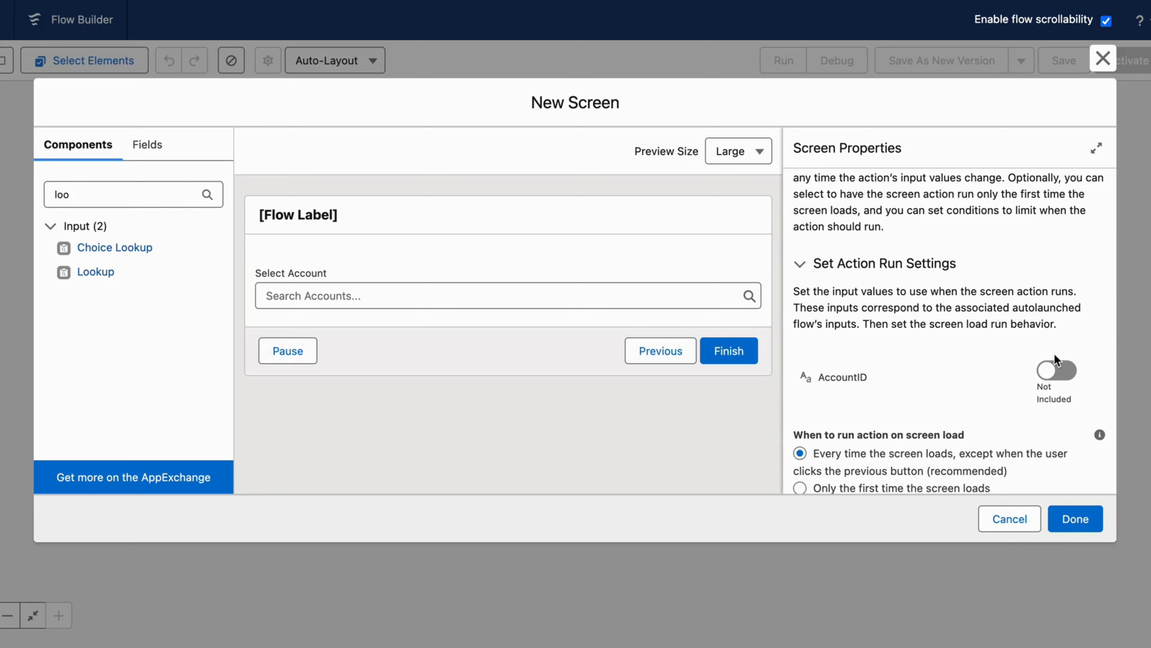
click(1056, 368)
click(971, 383)
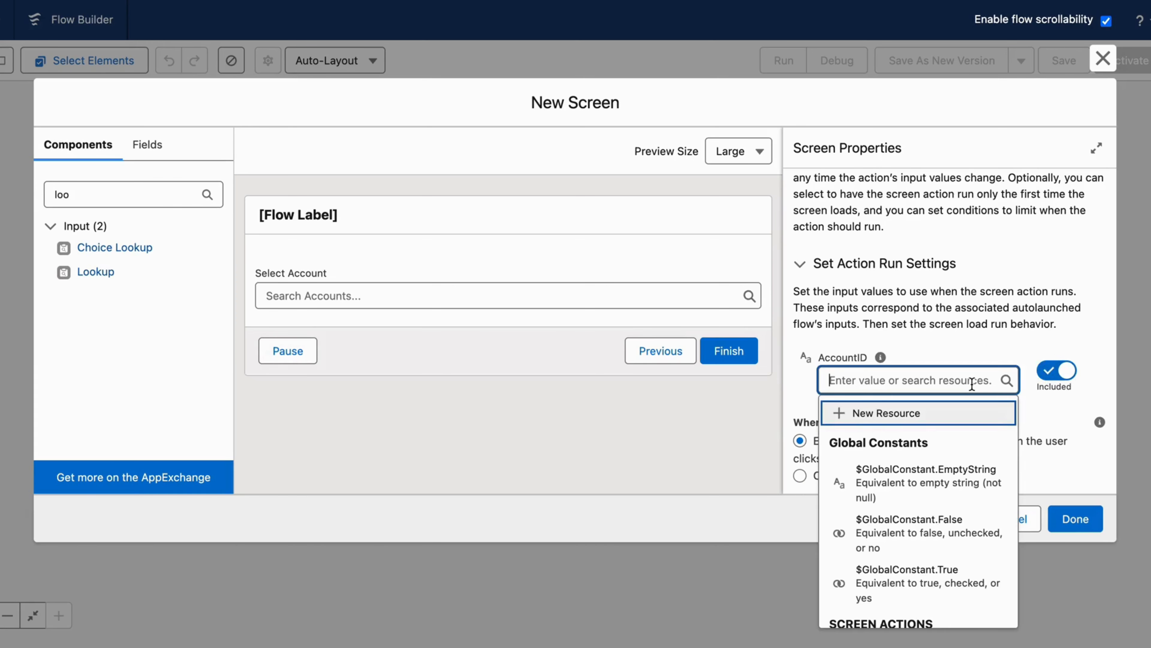
scroll(923, 521, down, 5)
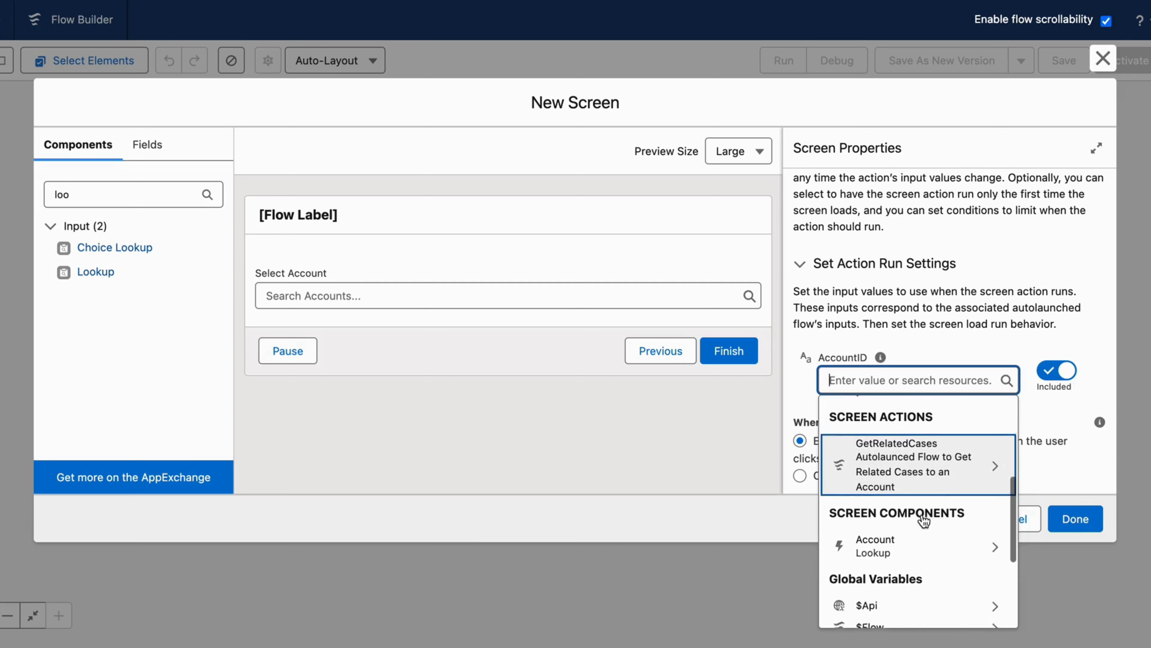
scroll(923, 521, down, 1)
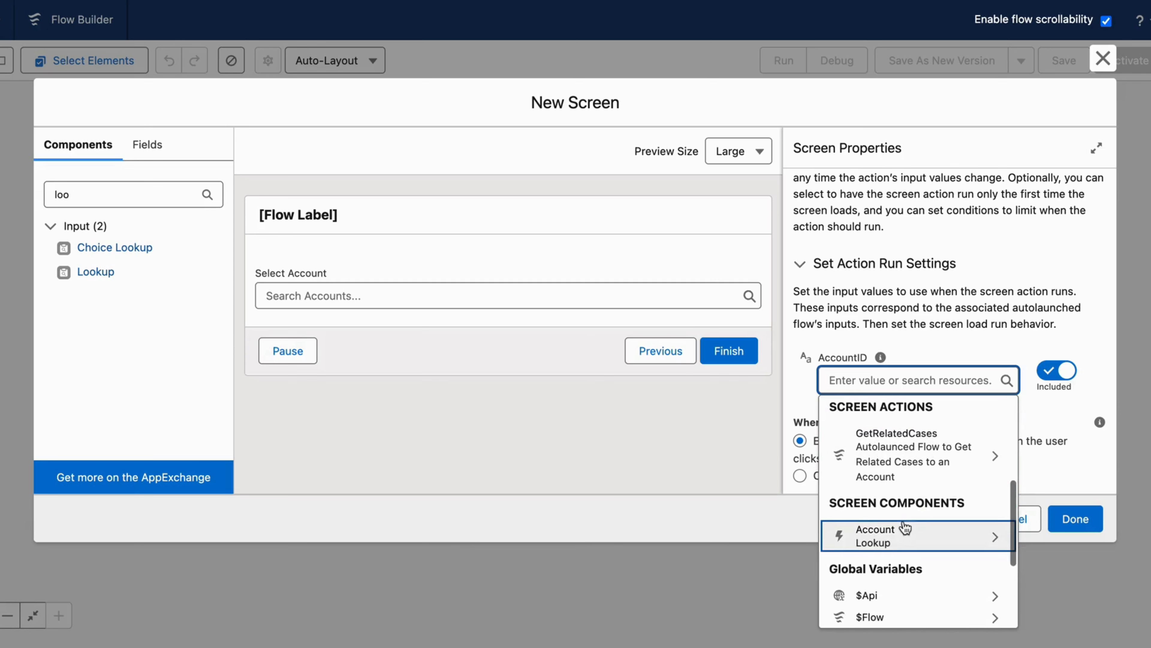
click(891, 540)
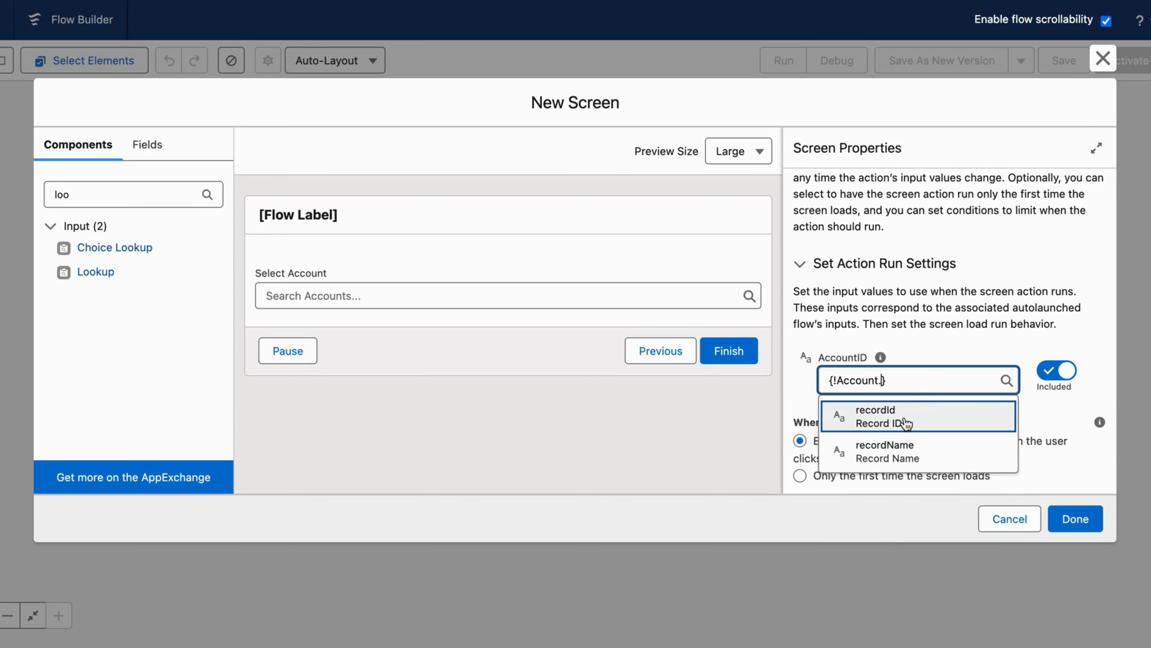
click(906, 422)
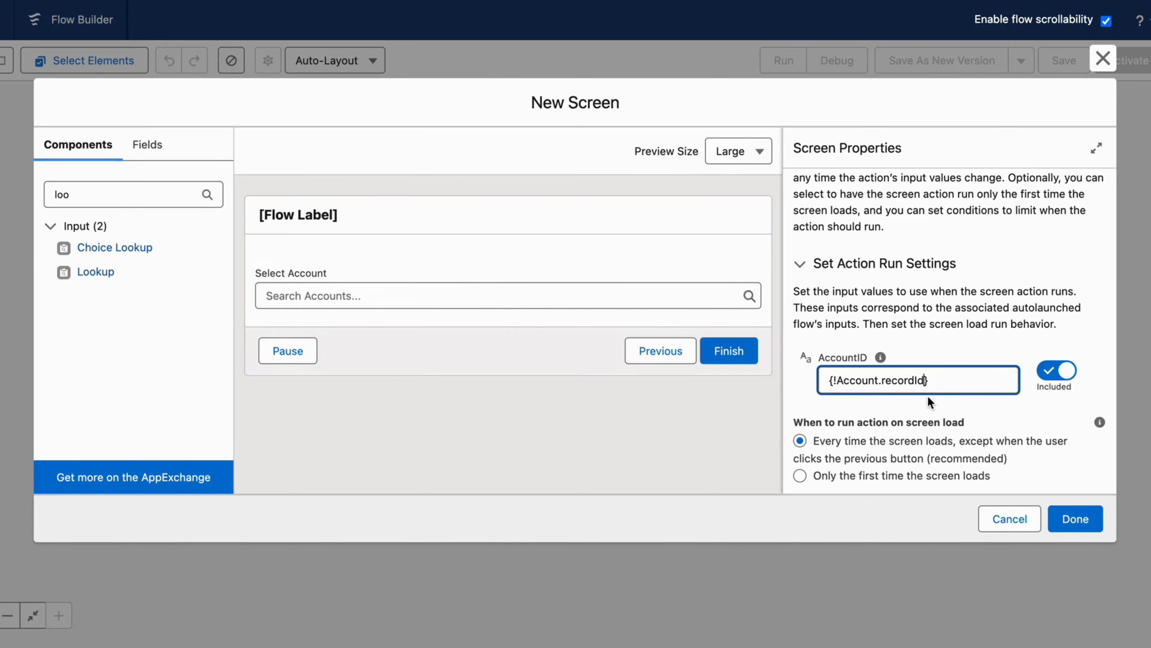
- Review the screen action's run conditions and its output resources
scroll(928, 396, down, 2)
click(811, 428)
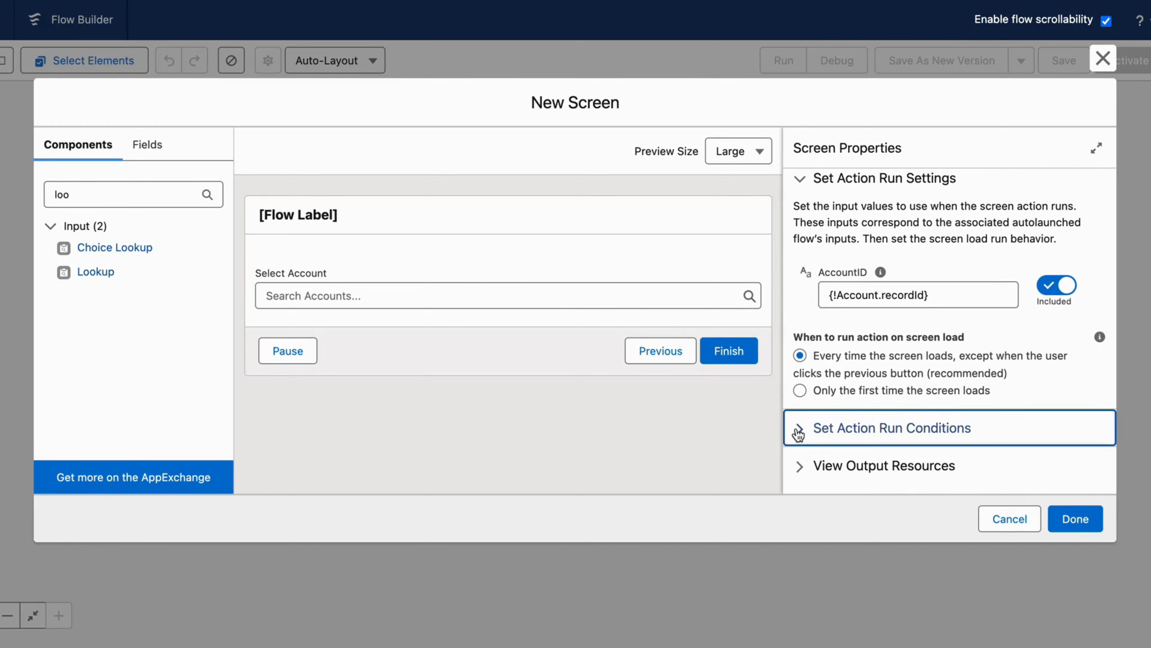
scroll(859, 421, down, 2)
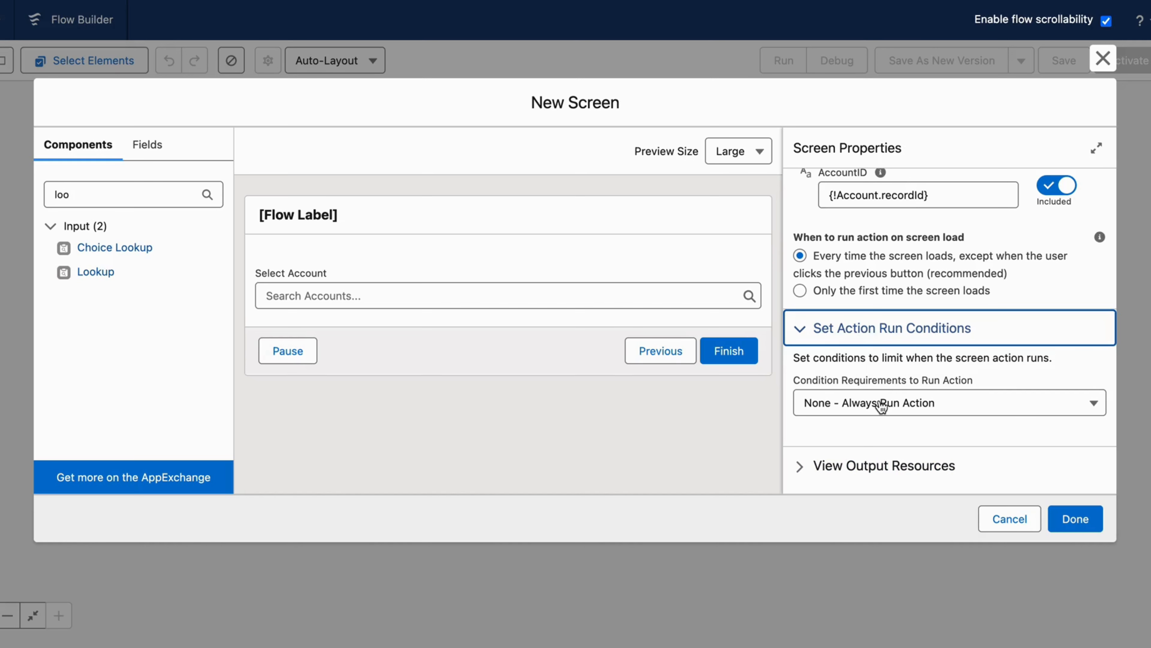
click(807, 465)
scroll(824, 427, down, 3)
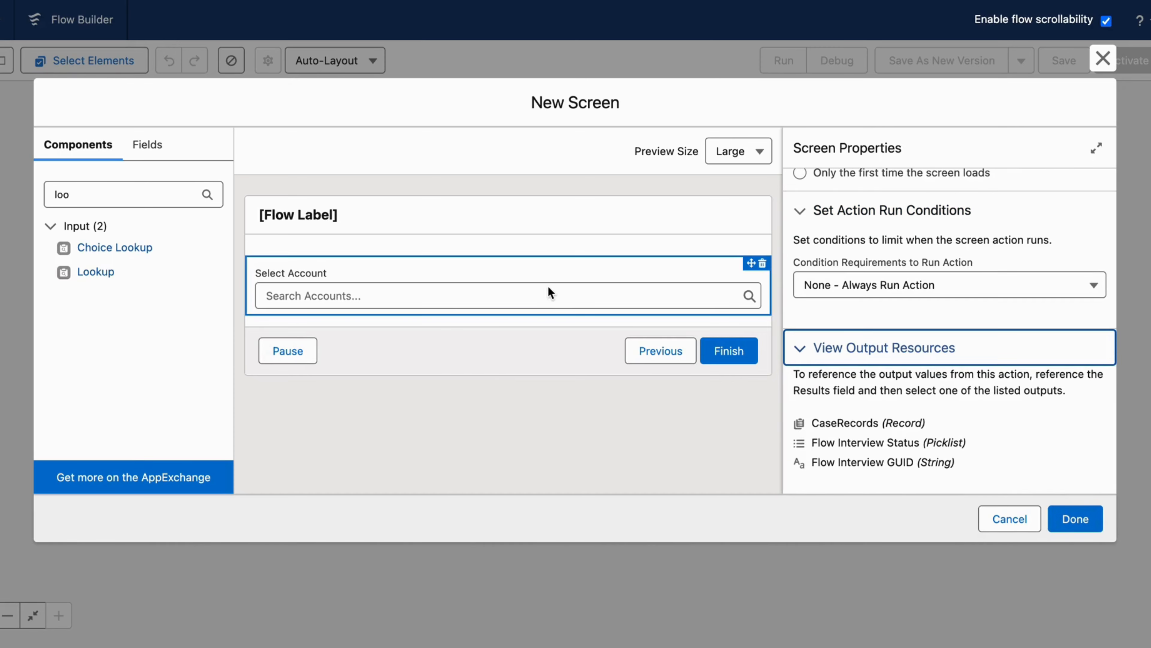
- Find the Data Table component and add it to the screen below the account lookup
click(545, 301)
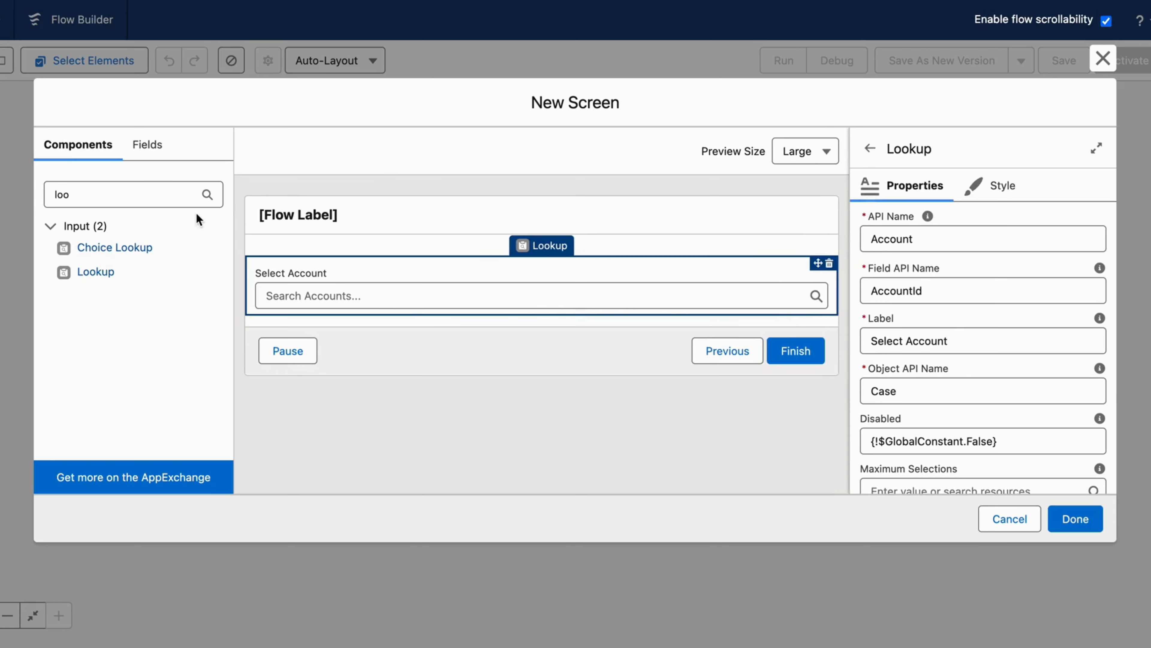
click(172, 196)
key(BackSpace)
key(BackSpace)
key(BackSpace)
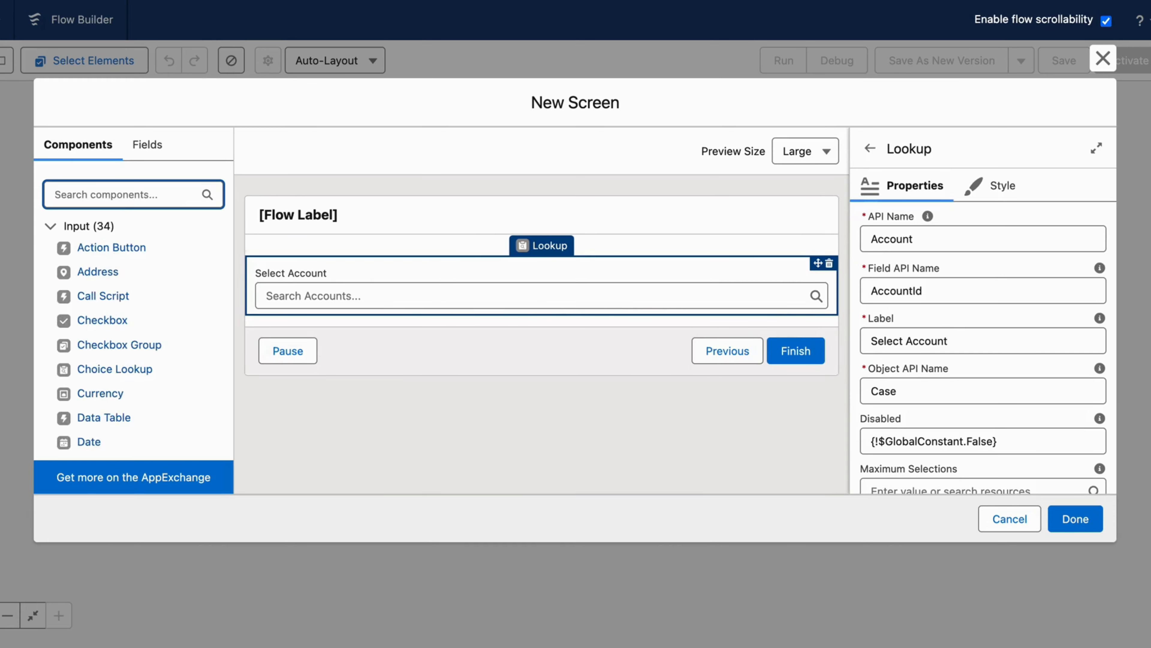
text(data)
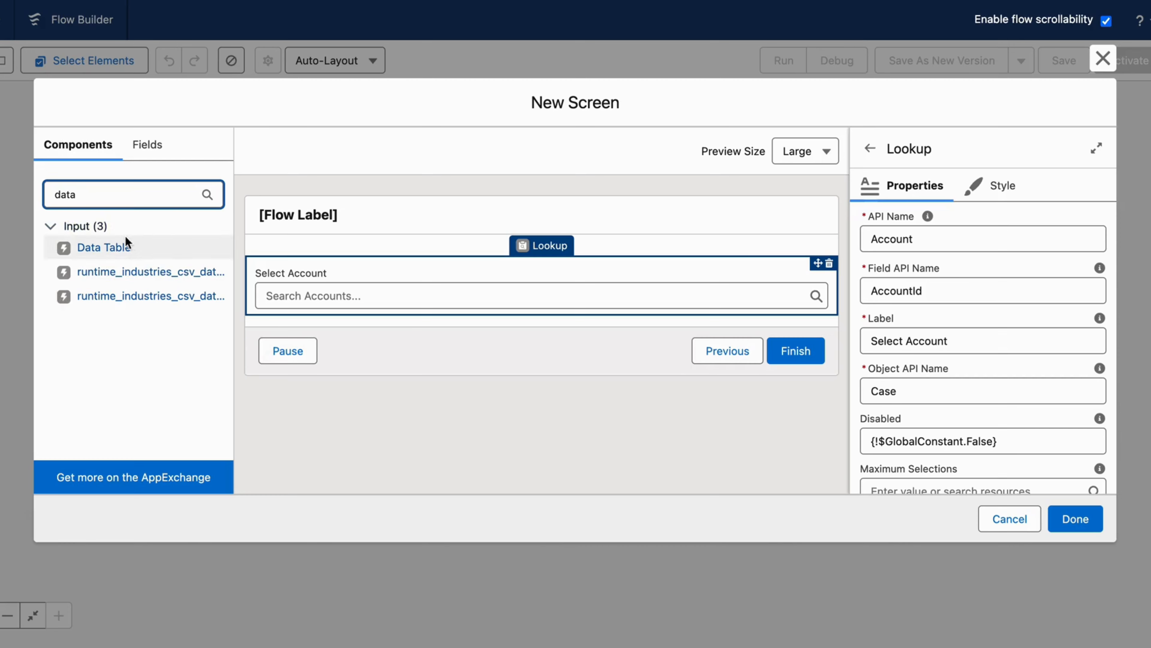
click(122, 247)
- Give the data table the API name CaseDataTable and the label Select Cases from Account, and use the label as table title
click(877, 240)
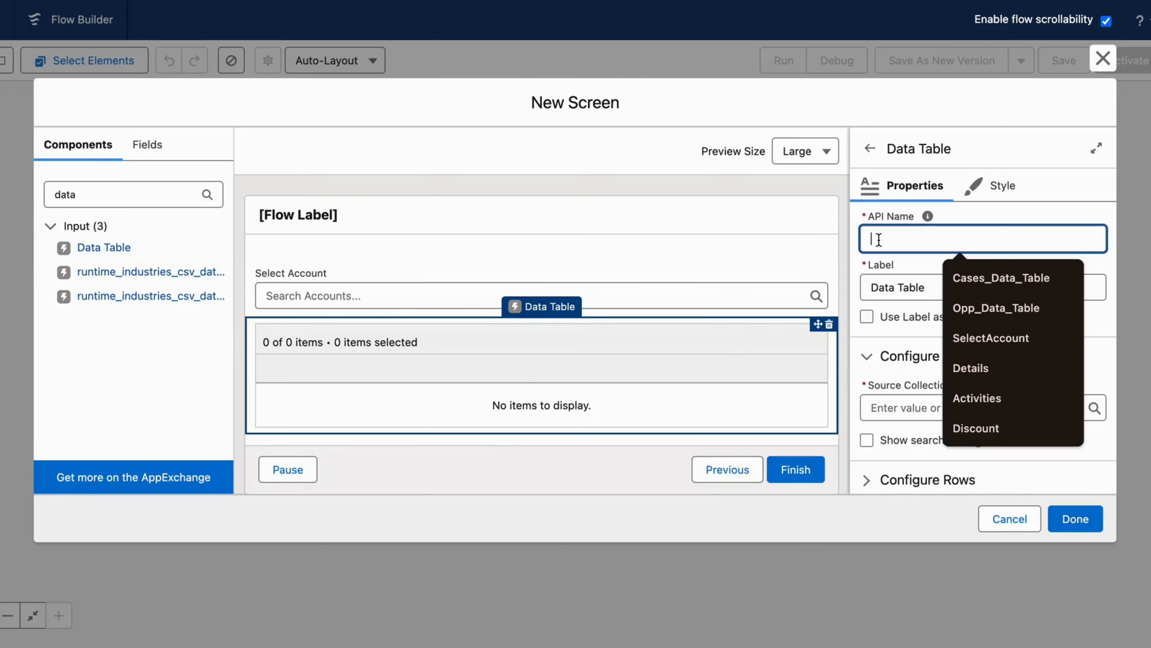
text(Cas)
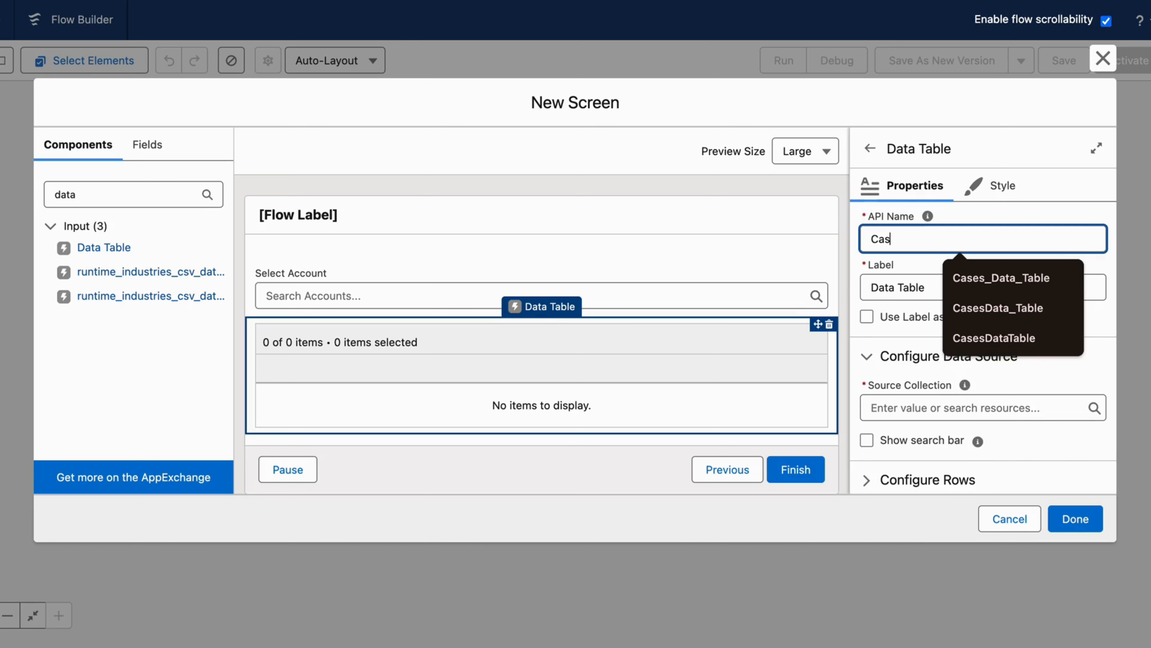
text(eDataTable)
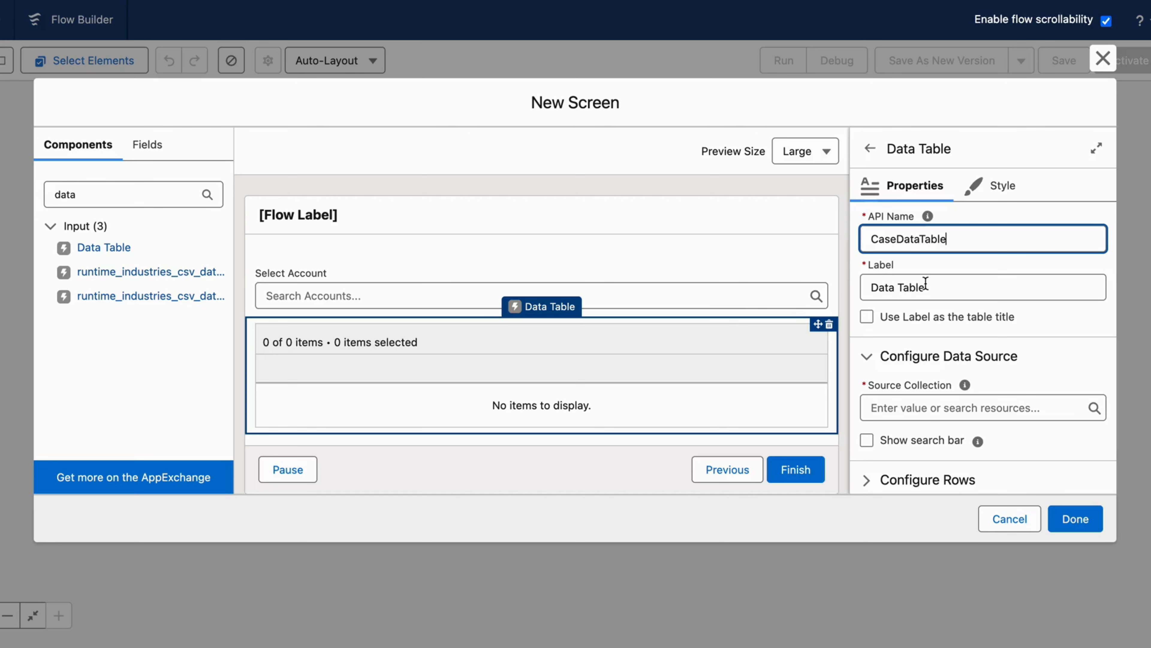
drag(928, 288, 861, 286)
text(Se)
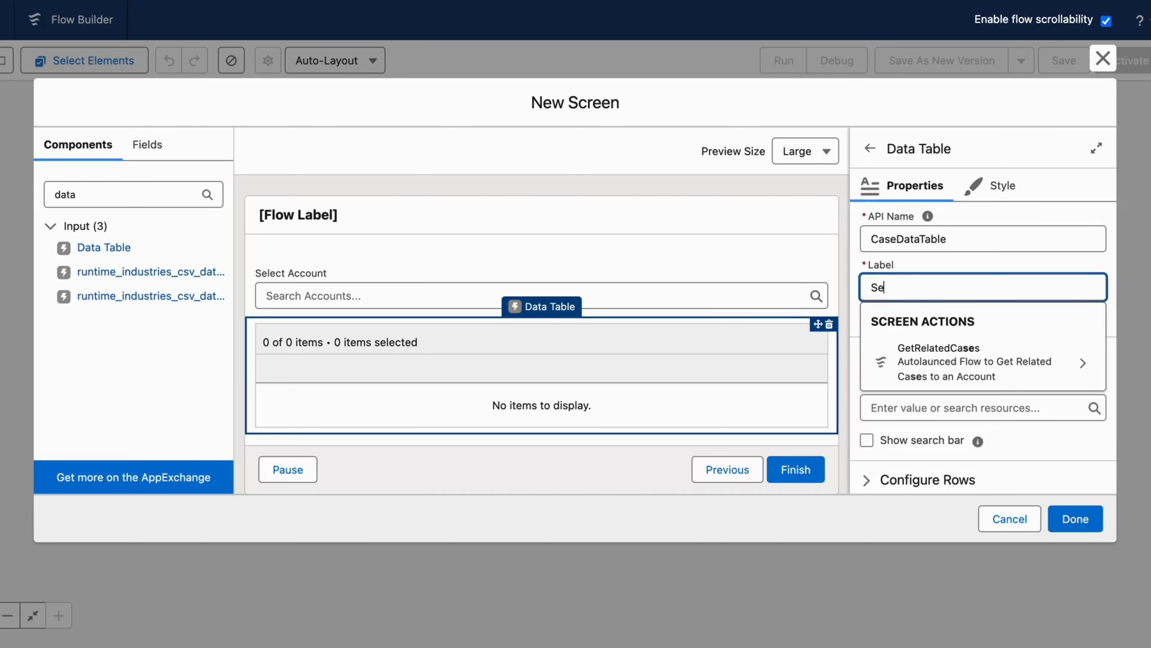
text(lec)
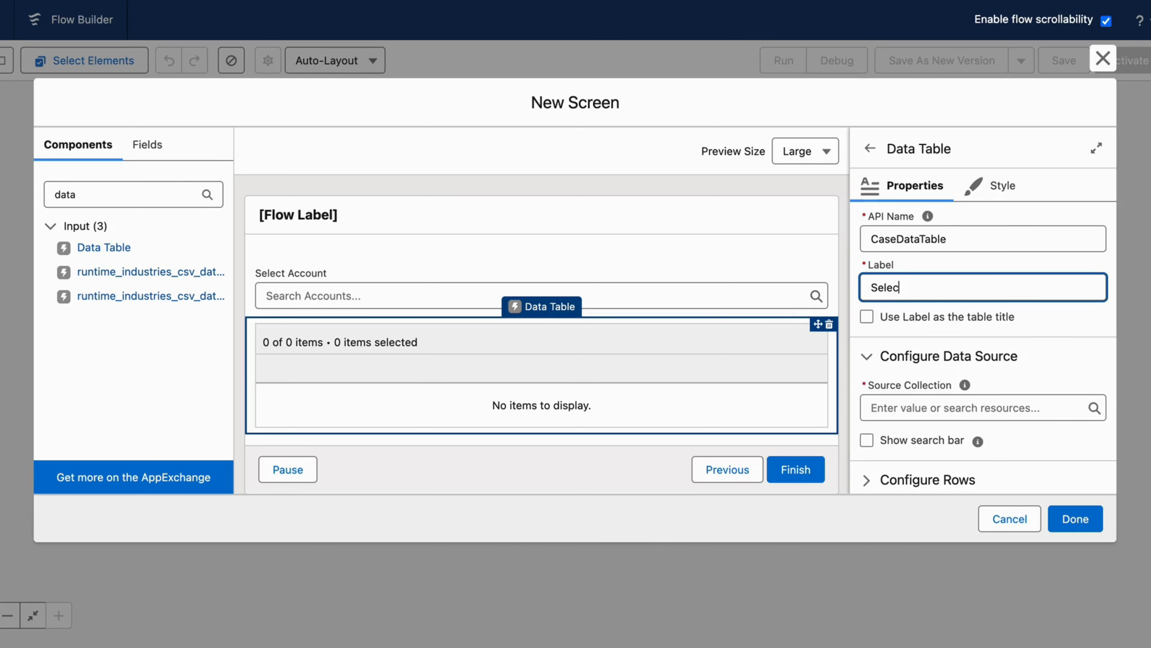
text(t Cases from Account)
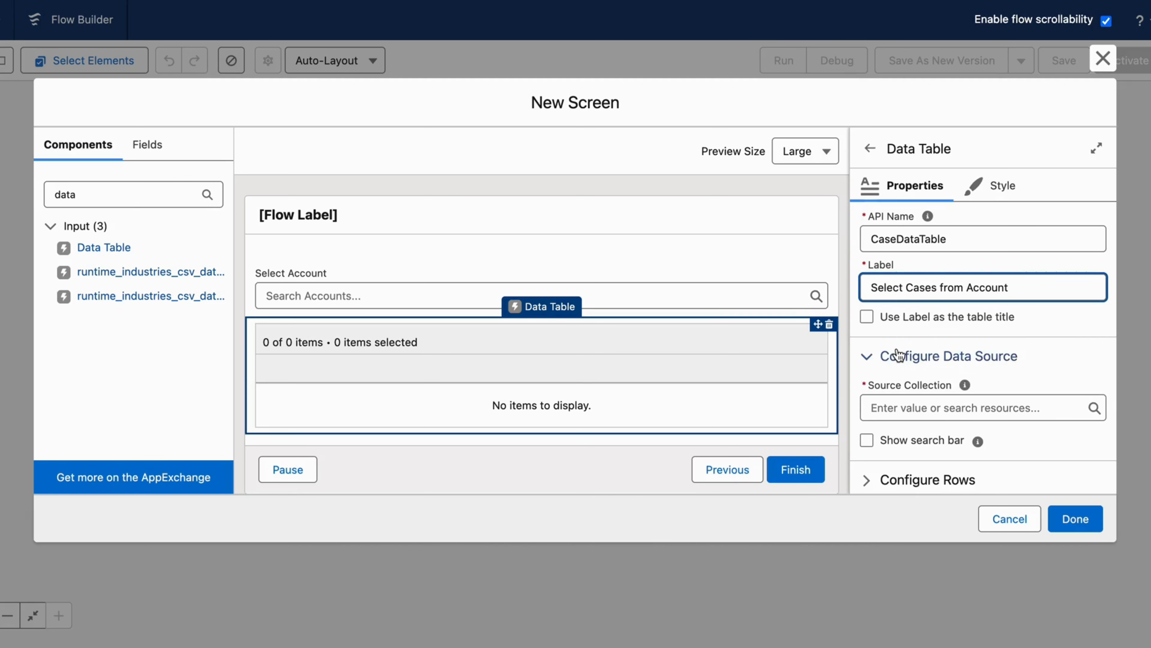
scroll(894, 342, down, 1)
click(869, 285)
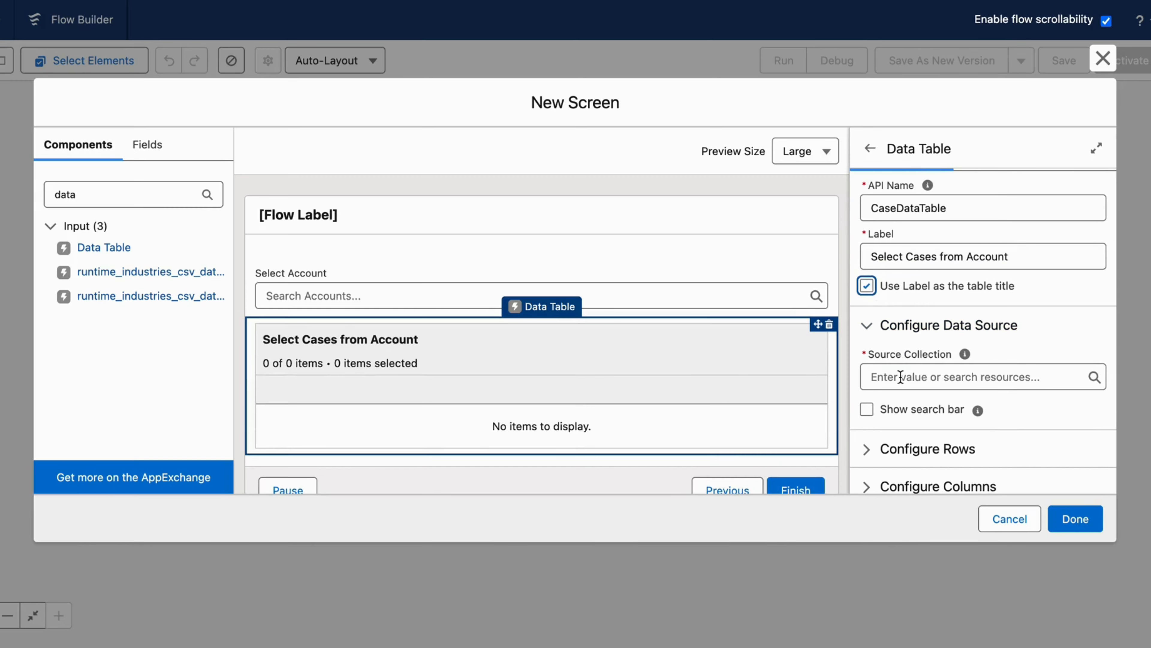
- Set the data table's source collection to {!GetRelatedCases.Results.CaseRecords}
click(891, 377)
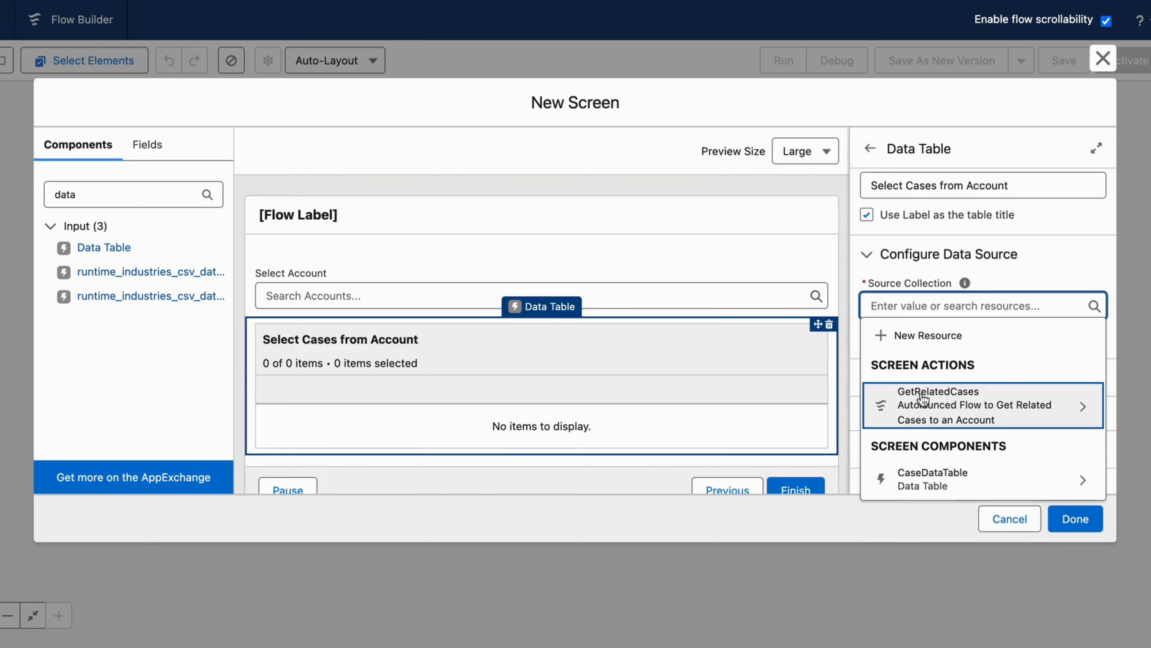
click(950, 411)
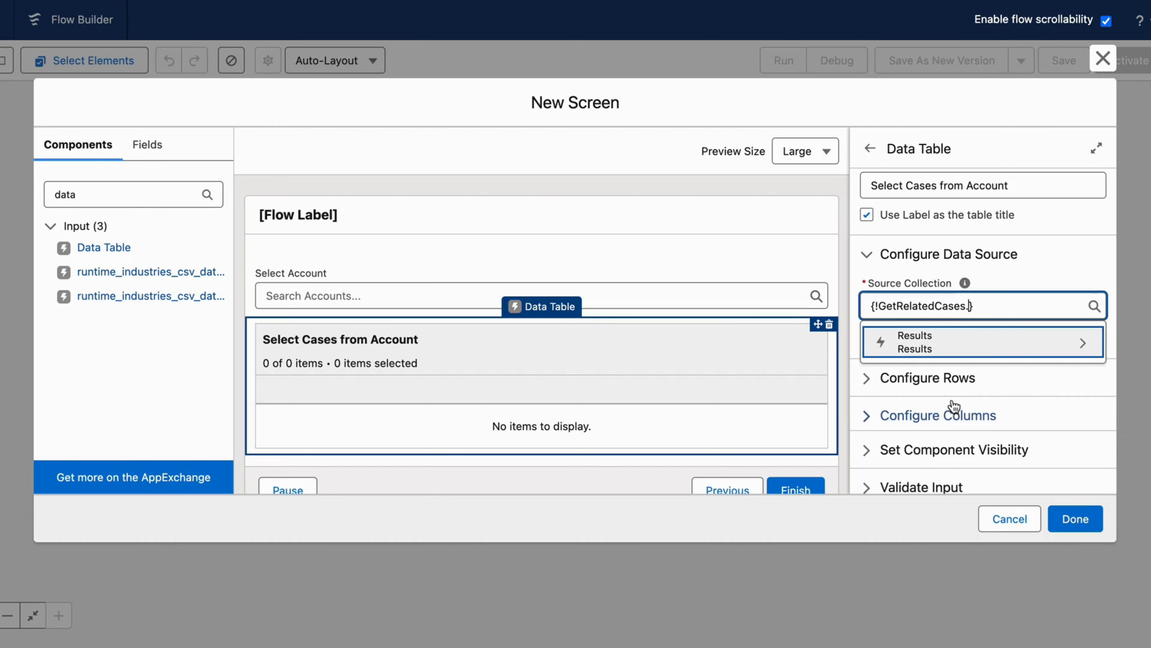
click(972, 348)
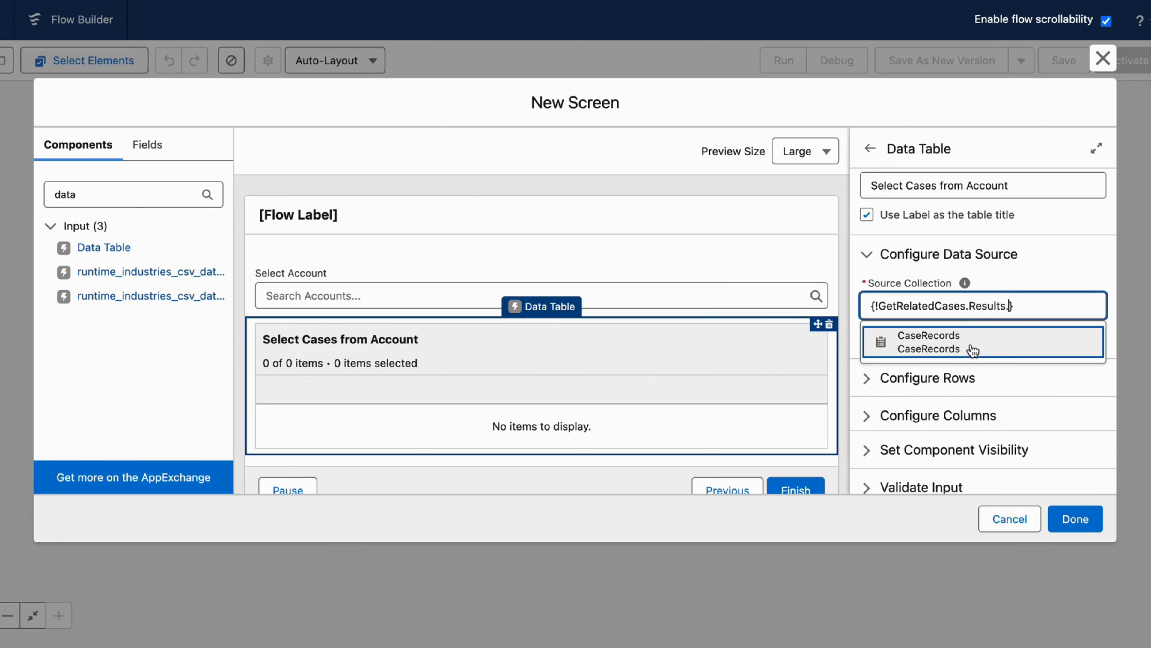
click(970, 346)
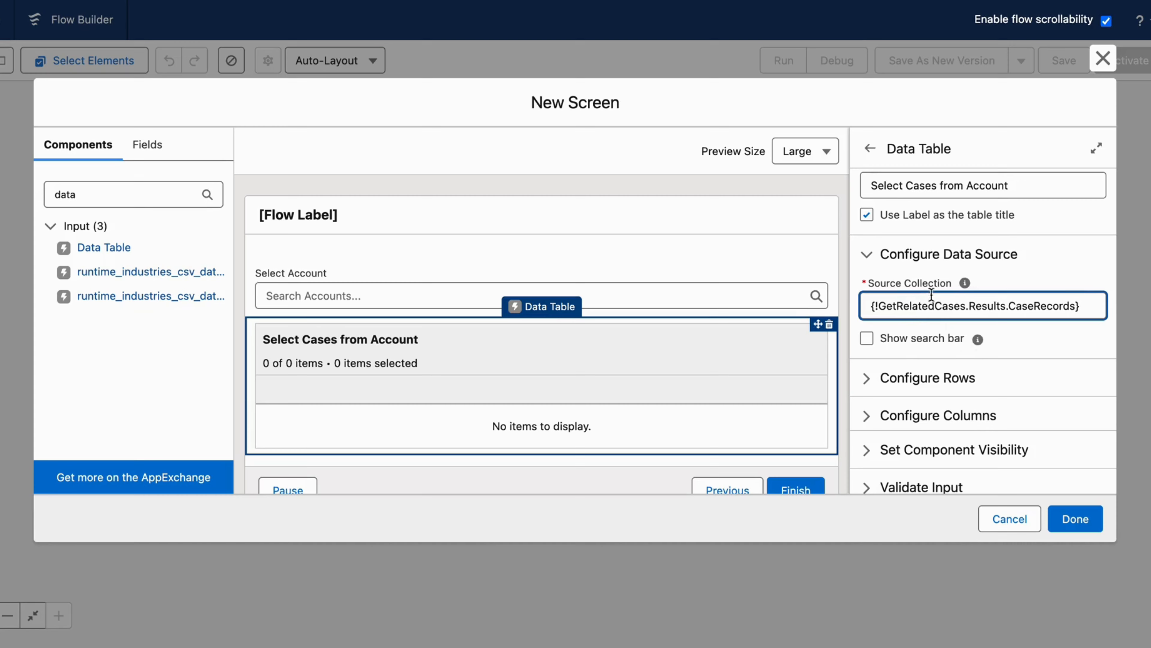
- Configure the data table's first column with the source field Account_Name__c
scroll(932, 308, down, 2)
click(877, 356)
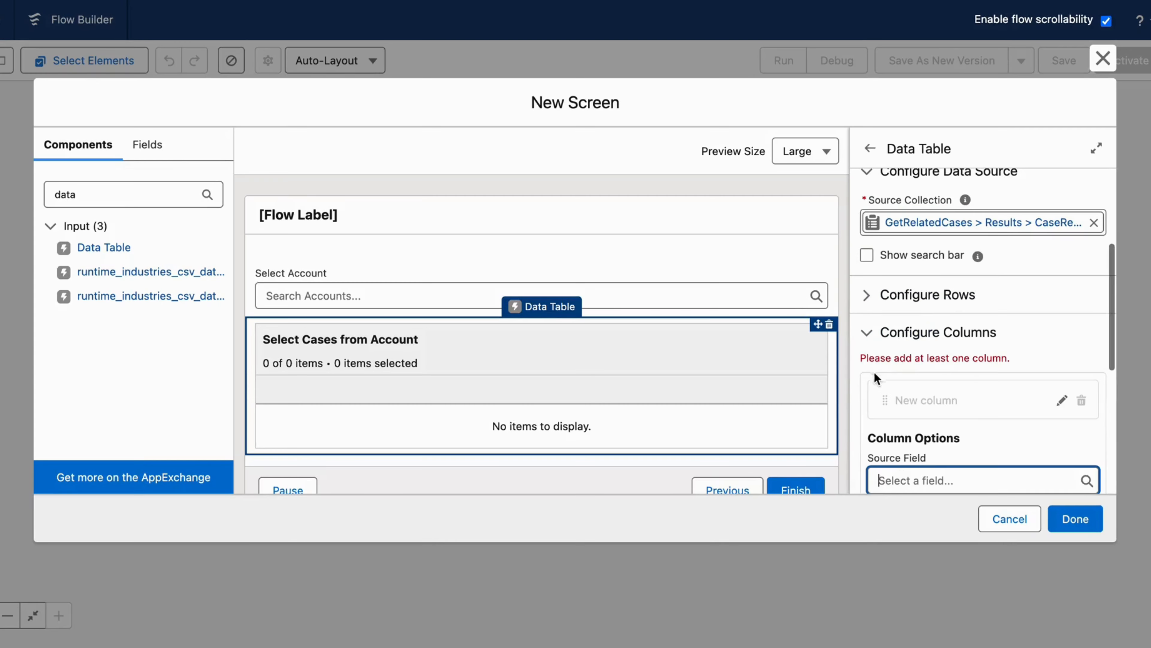
scroll(997, 440, down, 2)
click(1003, 408)
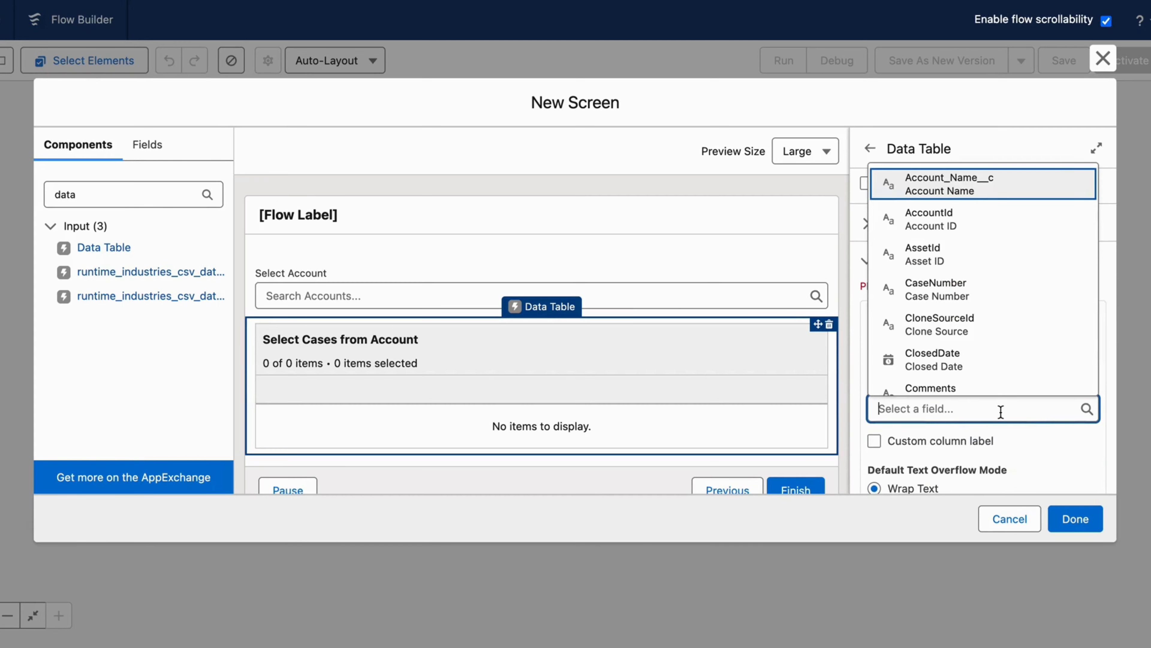
click(974, 188)
scroll(915, 388, down, 3)
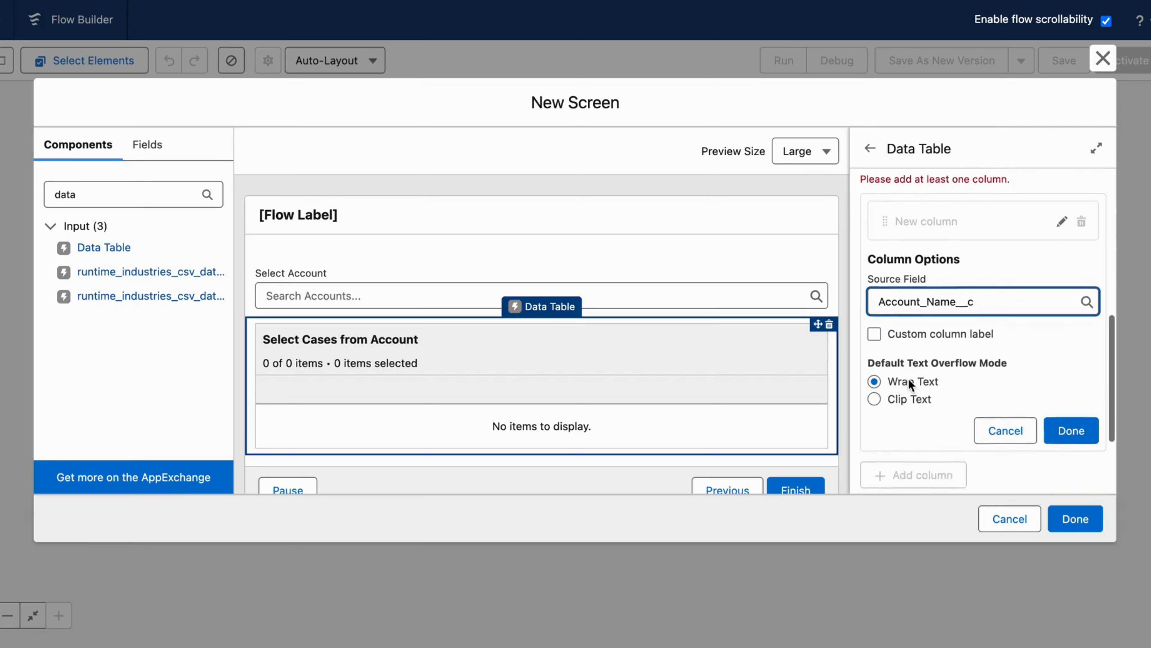
click(1072, 370)
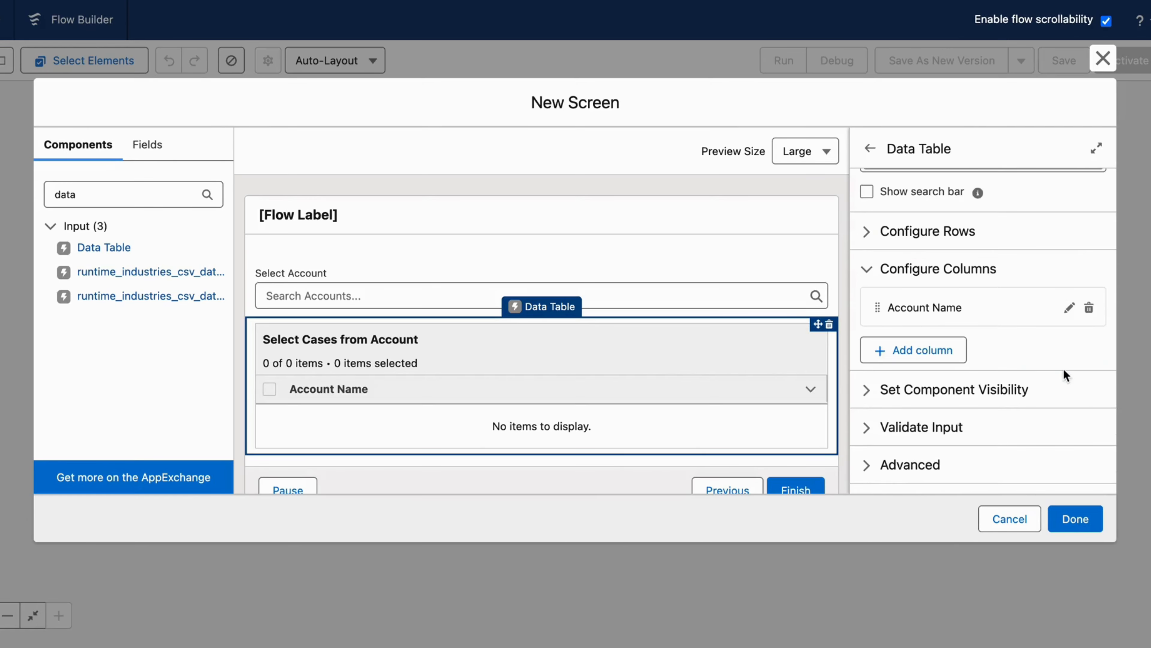
- Add a second column to the data table with the source field CaseNumber
click(937, 345)
scroll(936, 411, down, 1)
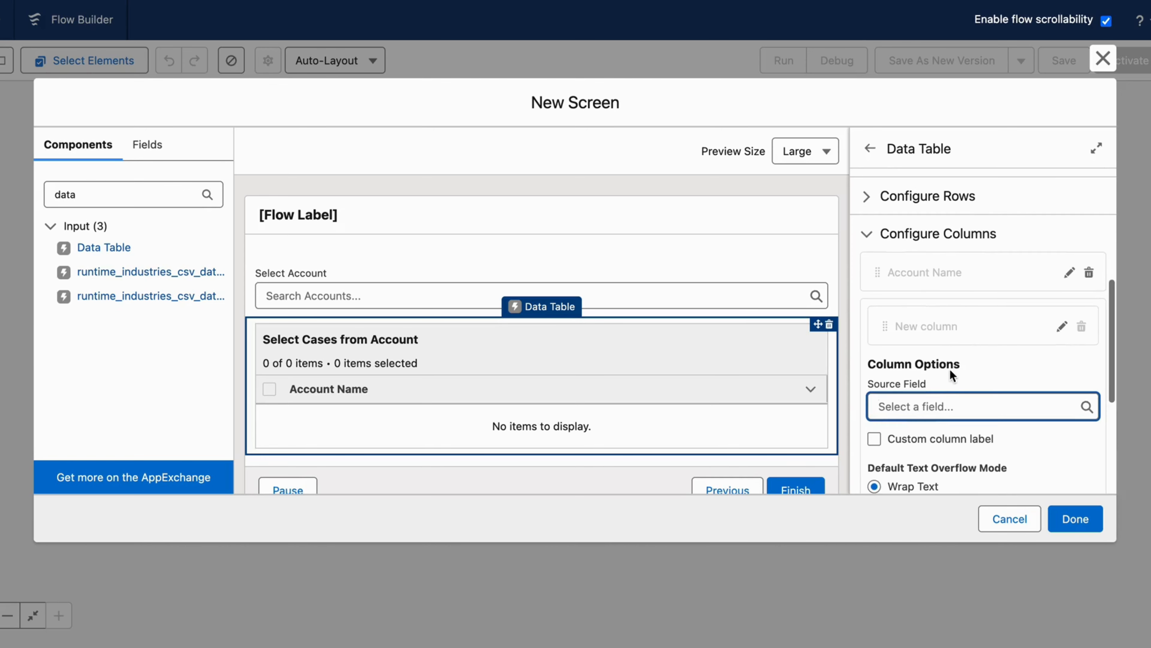
click(937, 402)
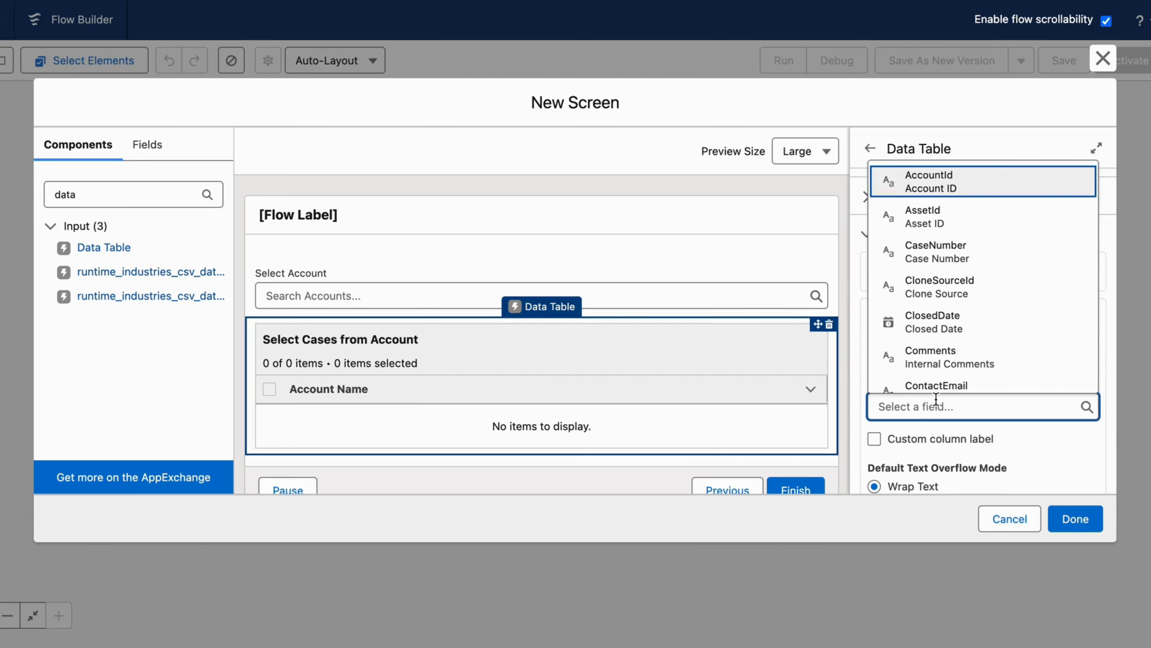
text(cas)
click(957, 194)
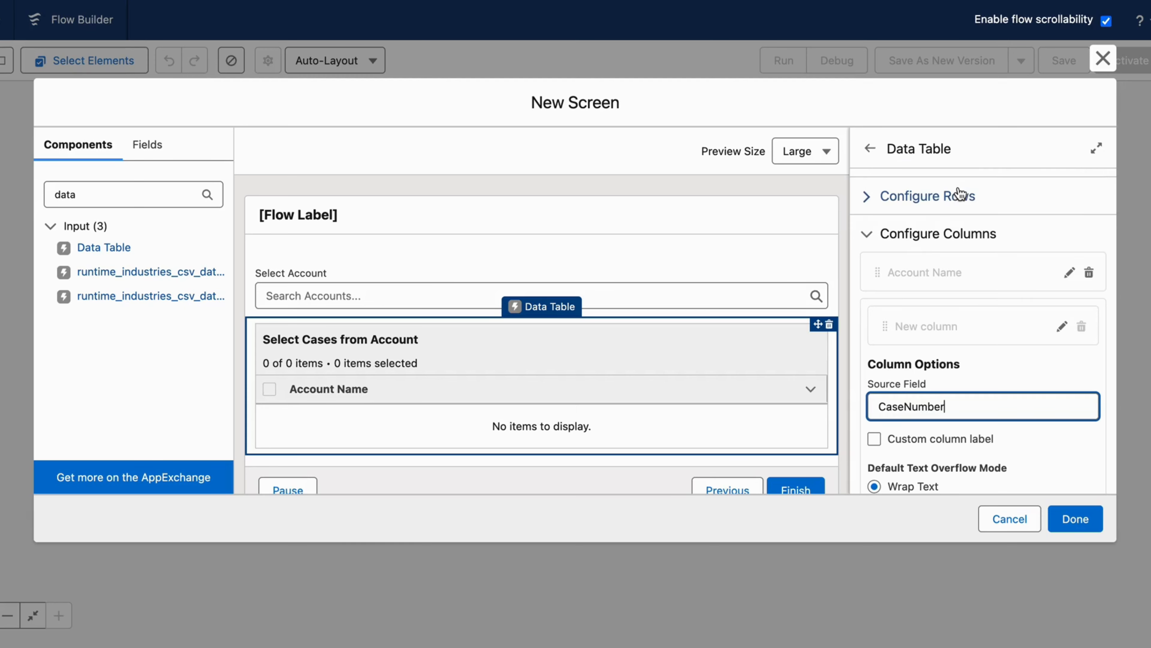
scroll(861, 282, down, 3)
click(998, 386)
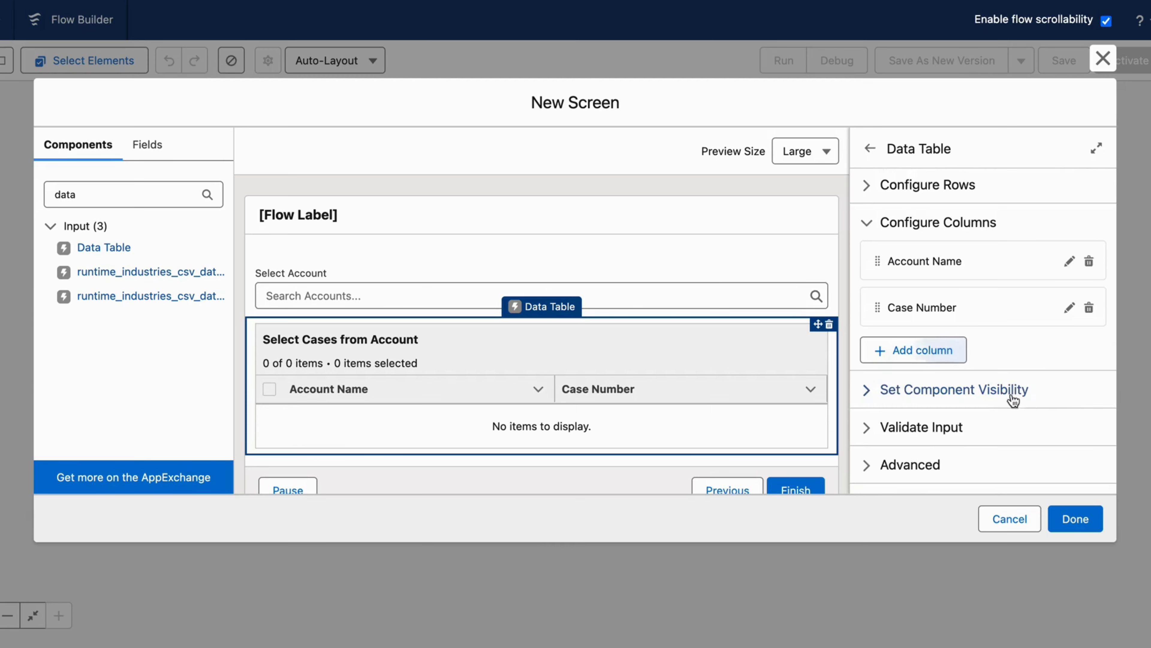
- Add a third data table column with the source field Priority__c and finish the screen element
click(916, 356)
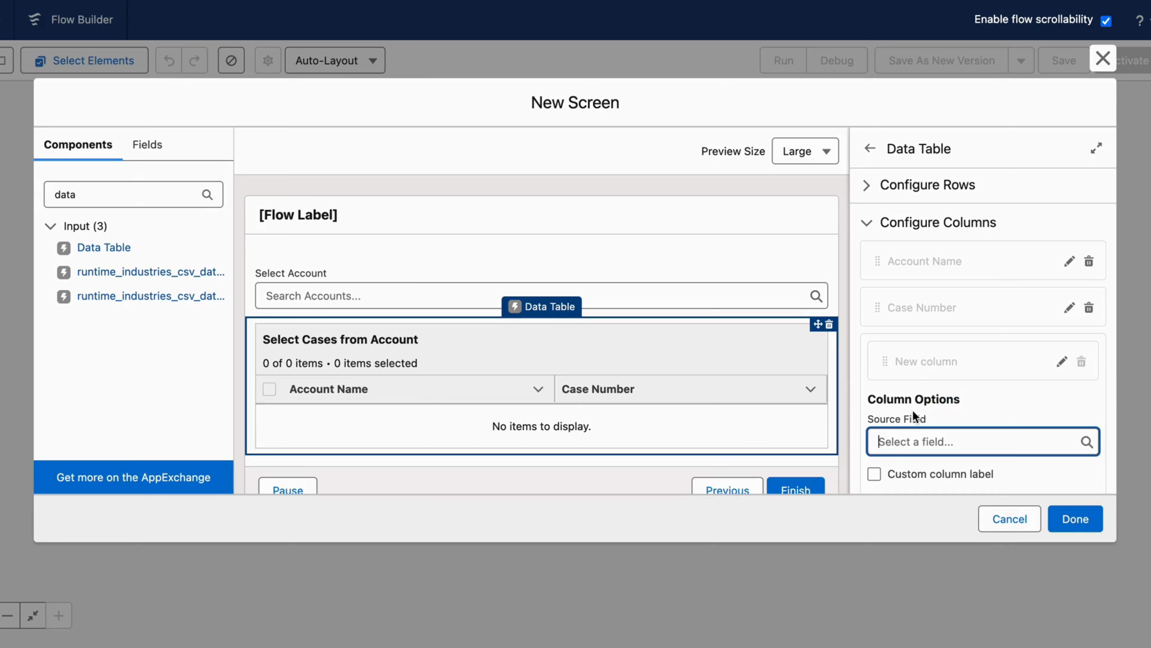
text(pri)
click(931, 415)
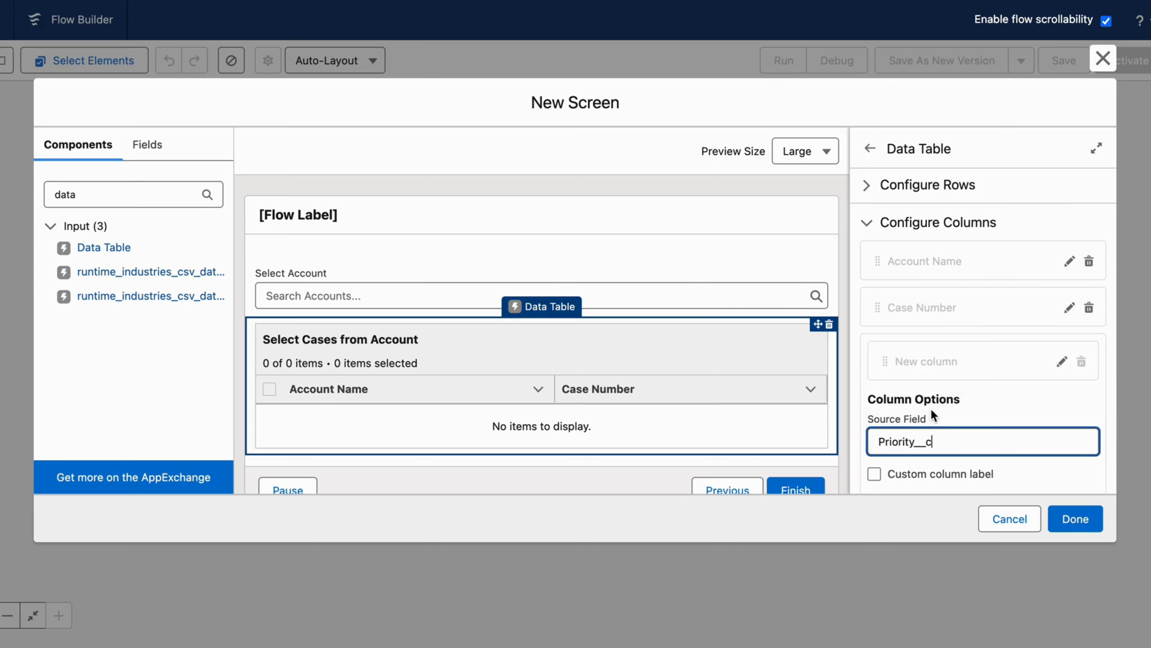
scroll(952, 386, down, 5)
click(1077, 339)
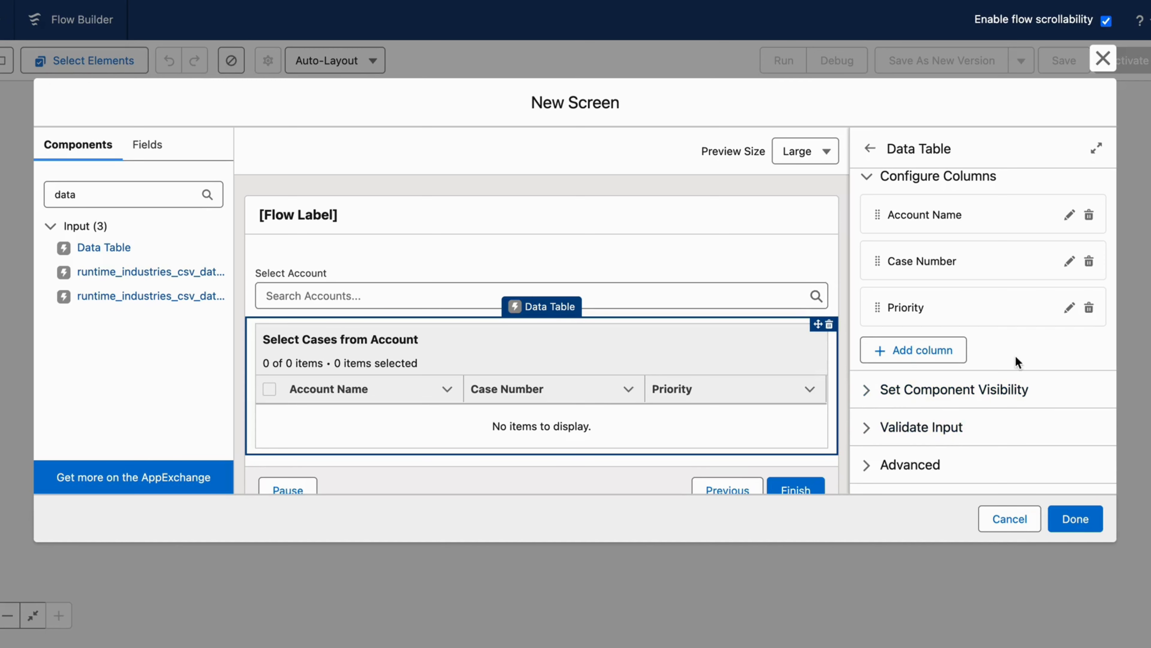
scroll(739, 383, down, 1)
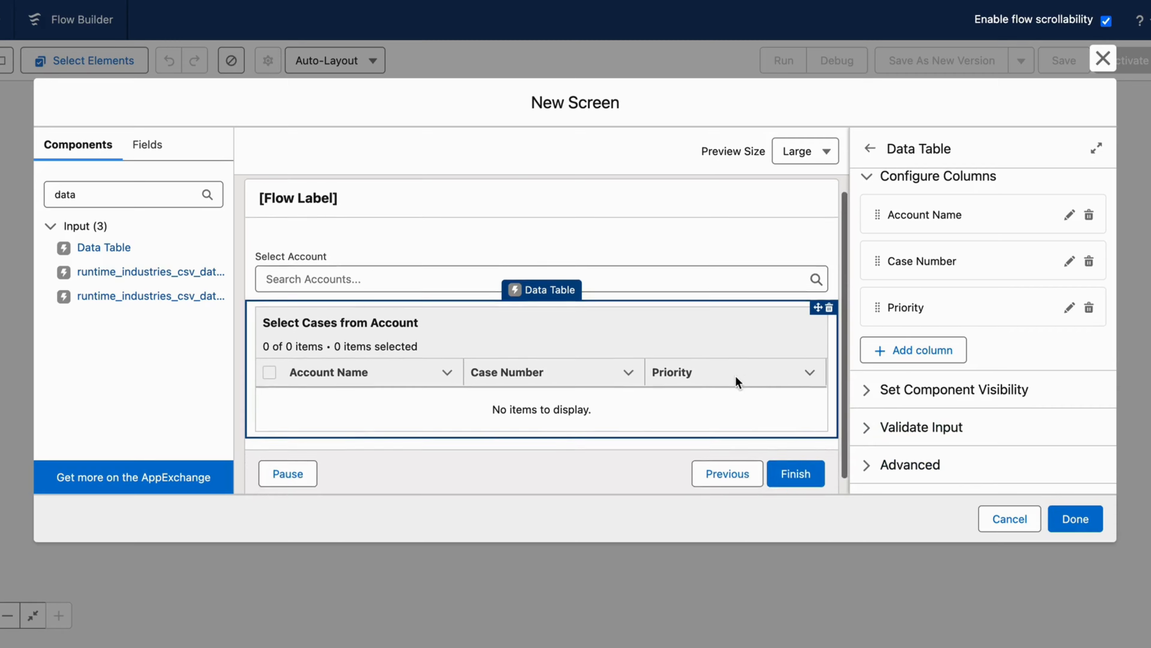
scroll(739, 383, up, 1)
click(1083, 524)
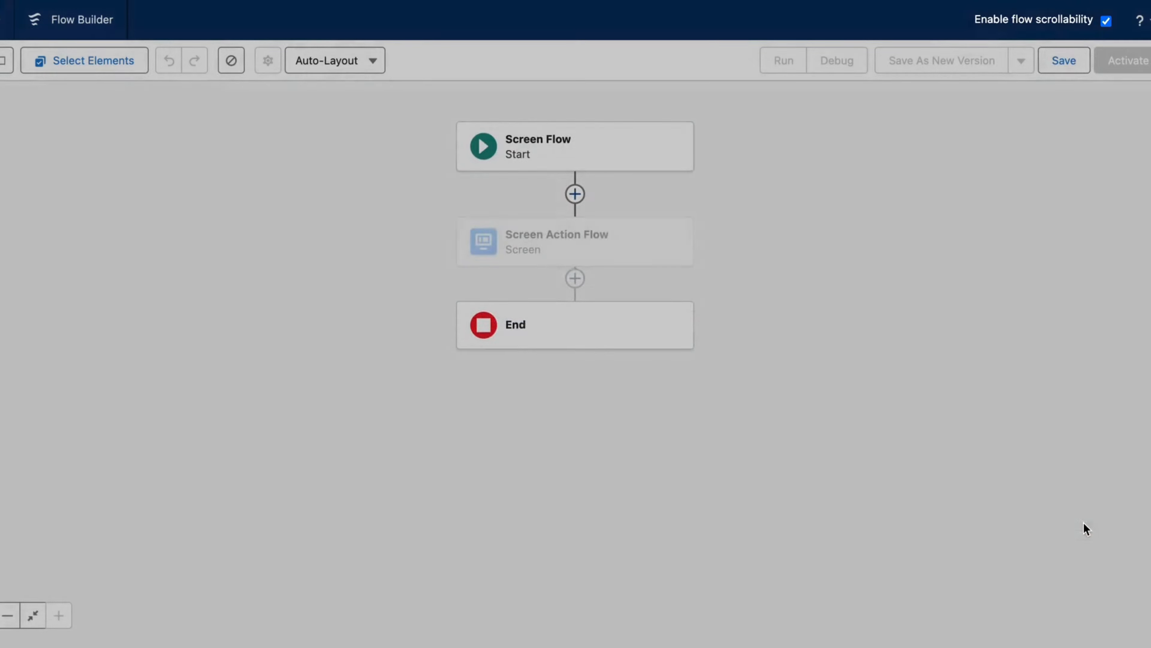
- Save the flow with the label Screen Action Flow to Display Cases from Account
click(1066, 66)
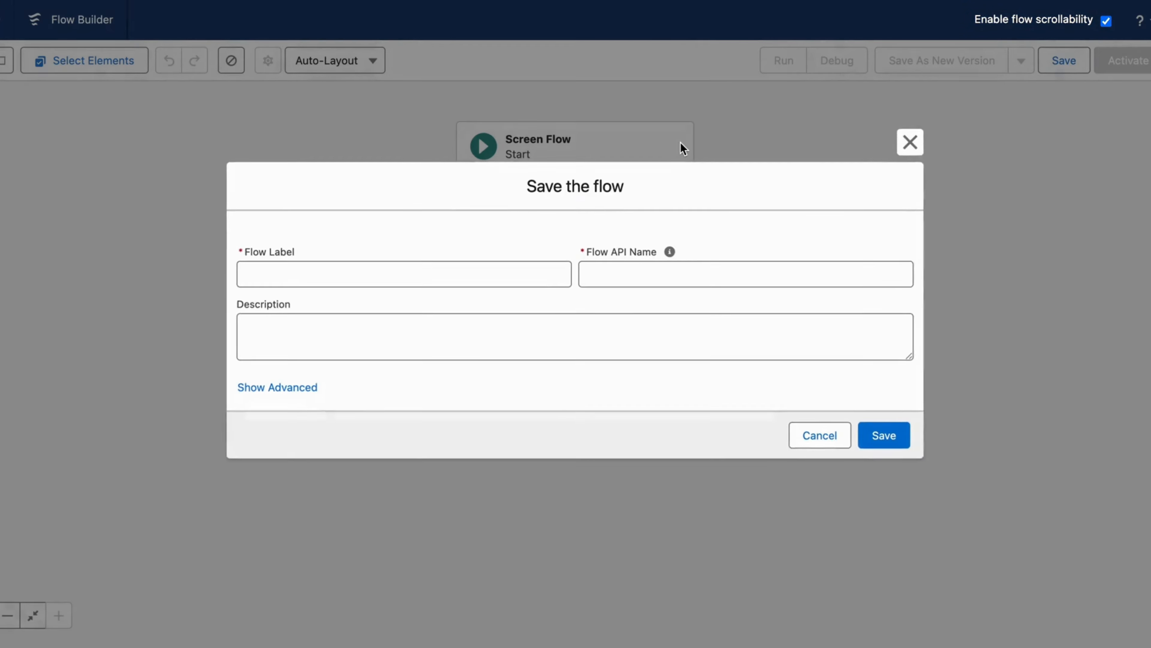
click(416, 274)
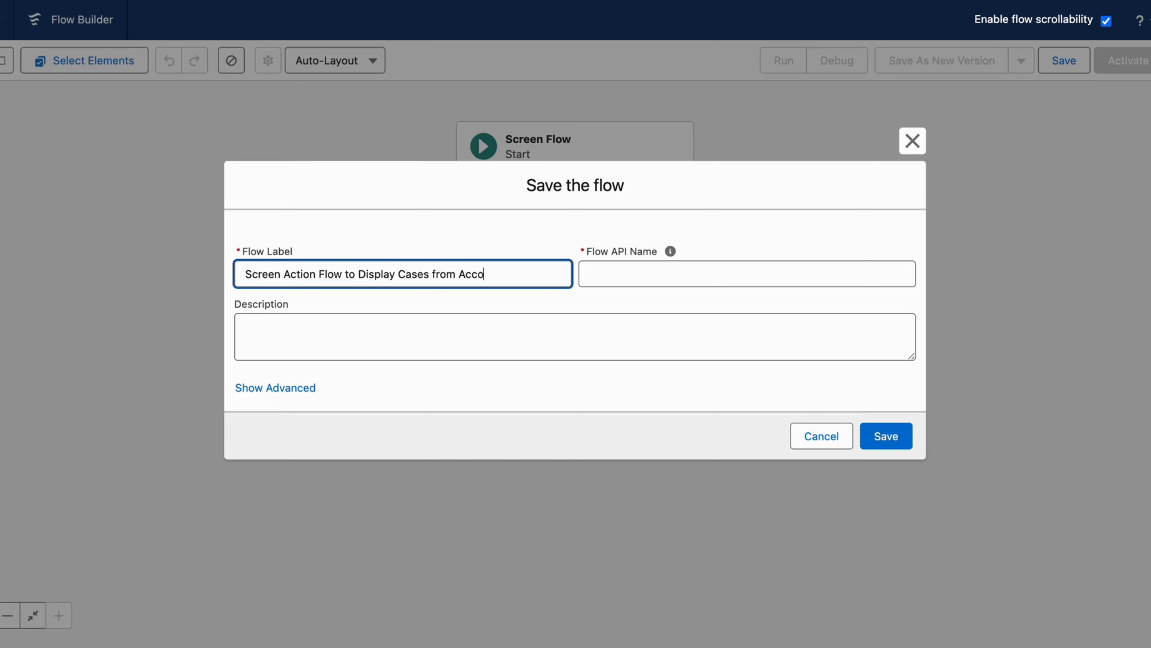
click(637, 272)
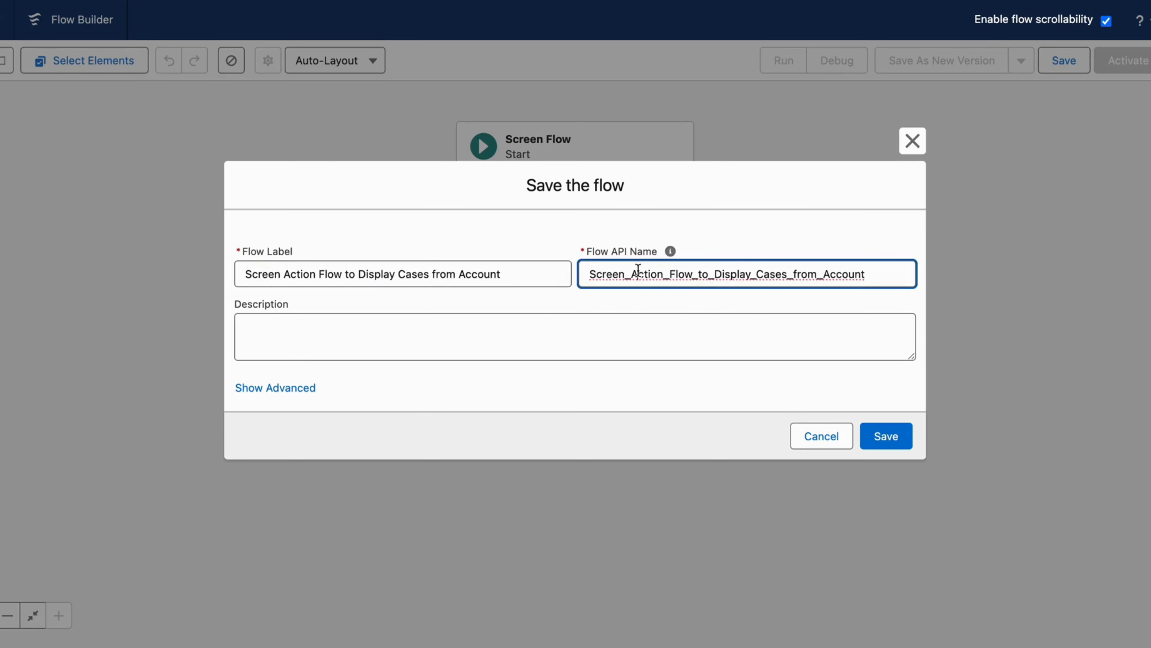
click(619, 331)
click(888, 433)
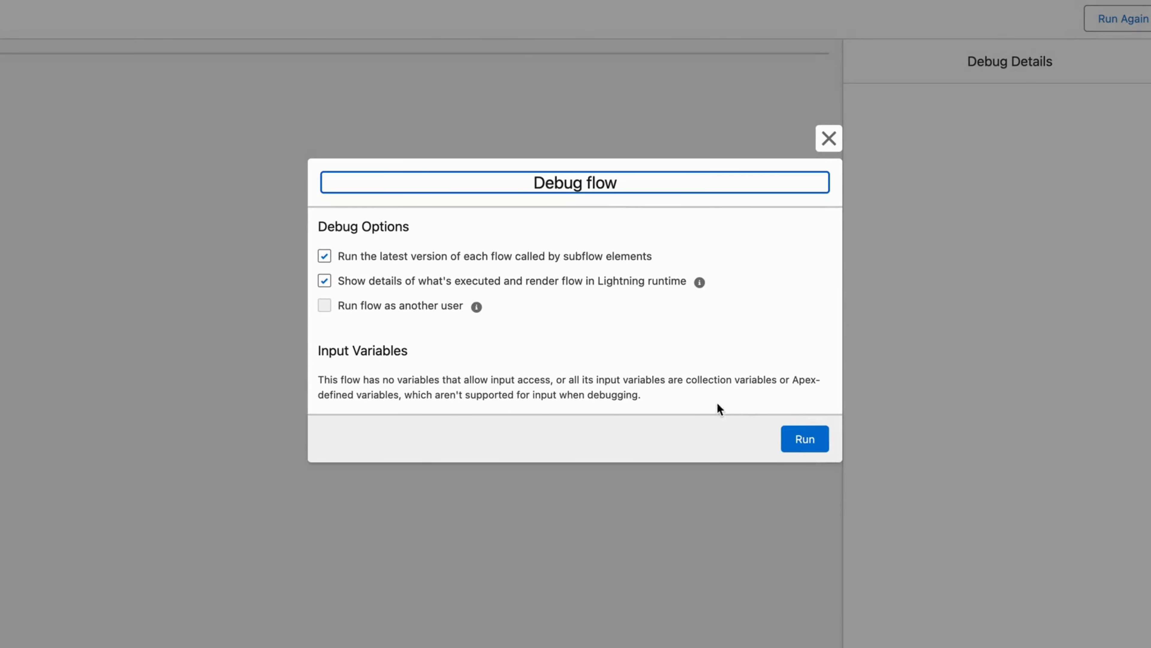
- Run the flow in debug mode and select the account United Oil & Gas Corp. to test it
click(789, 440)
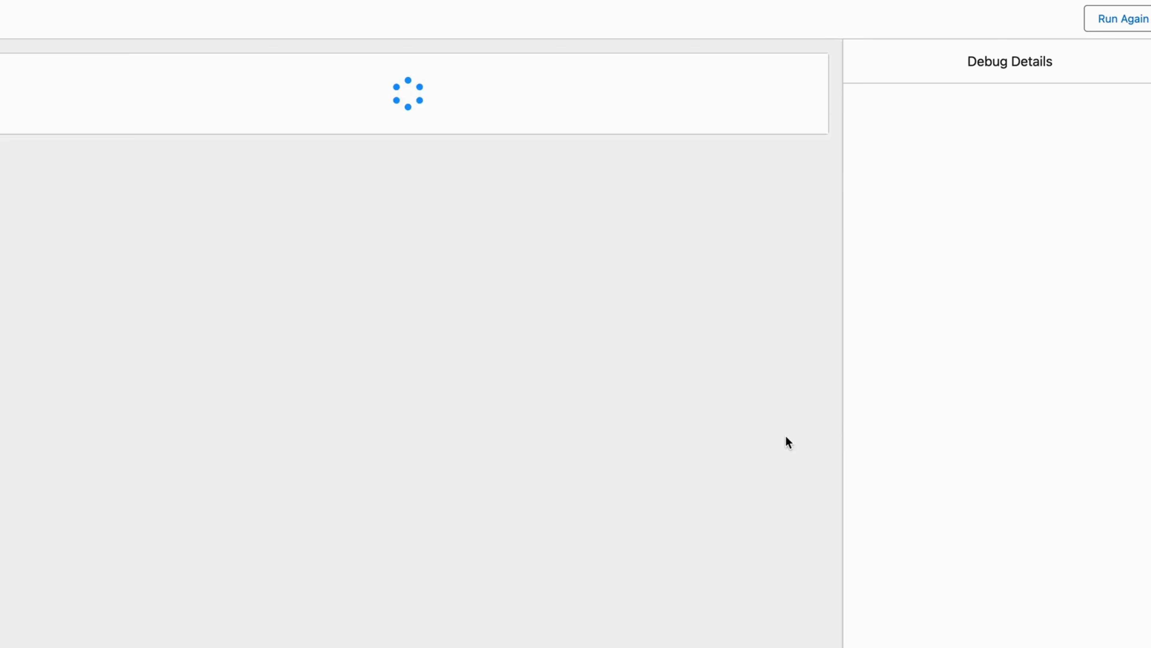
click(175, 135)
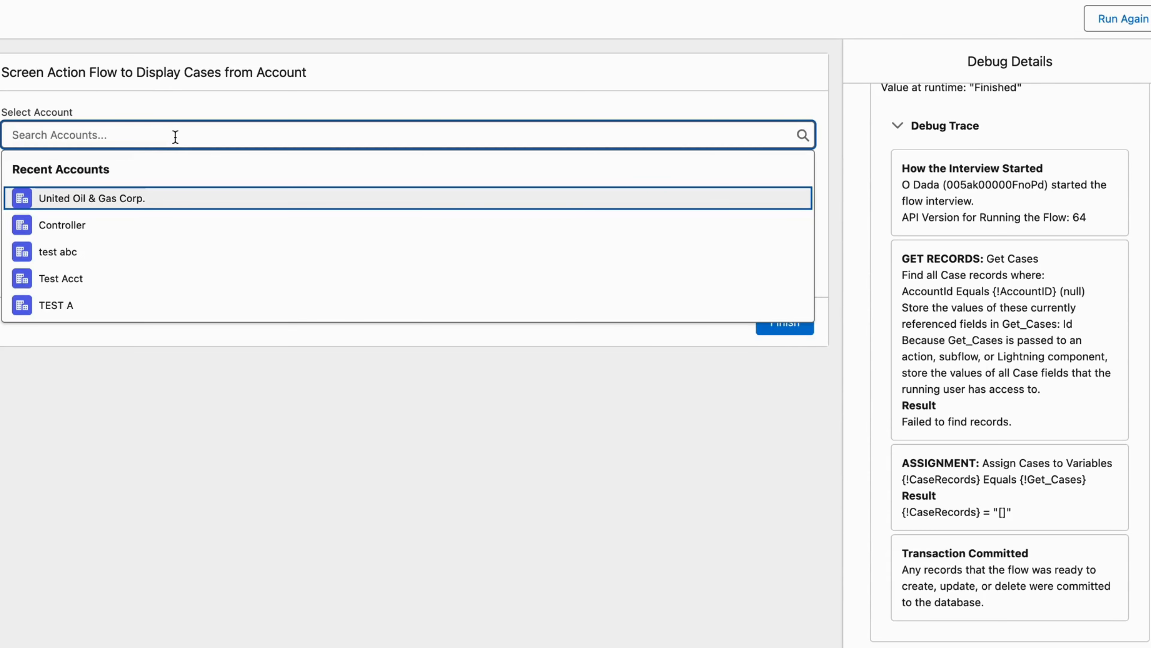
click(144, 202)
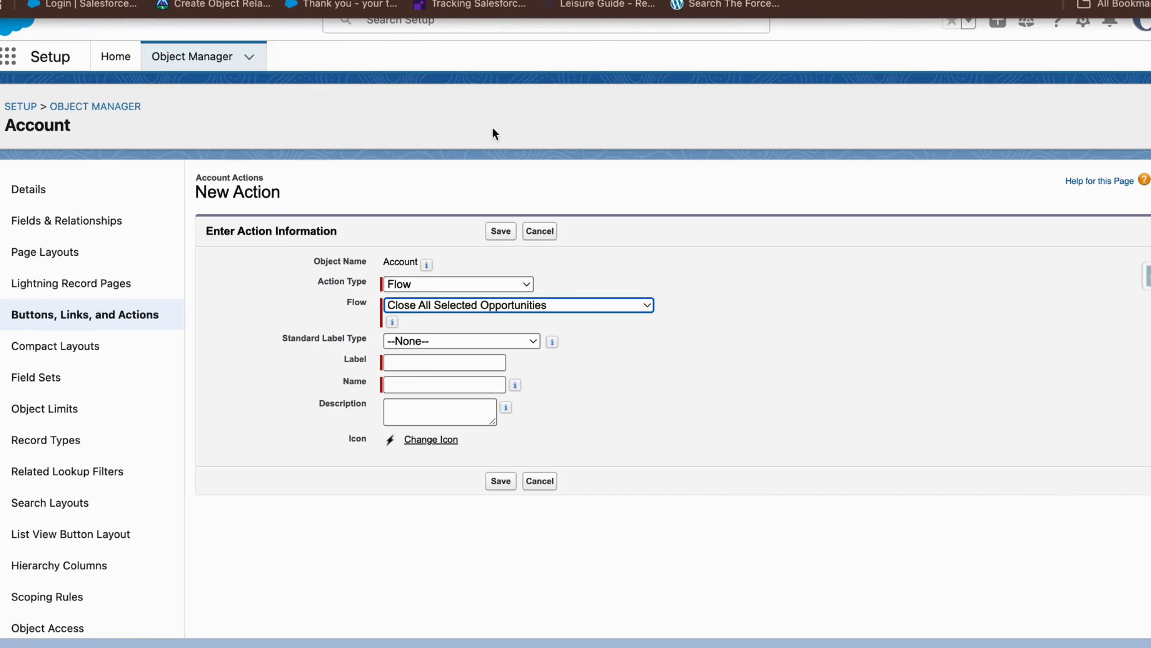
- Start a new Account action of type Flow that uses Screen Action Flow to Display Cases from Account
click(113, 292)
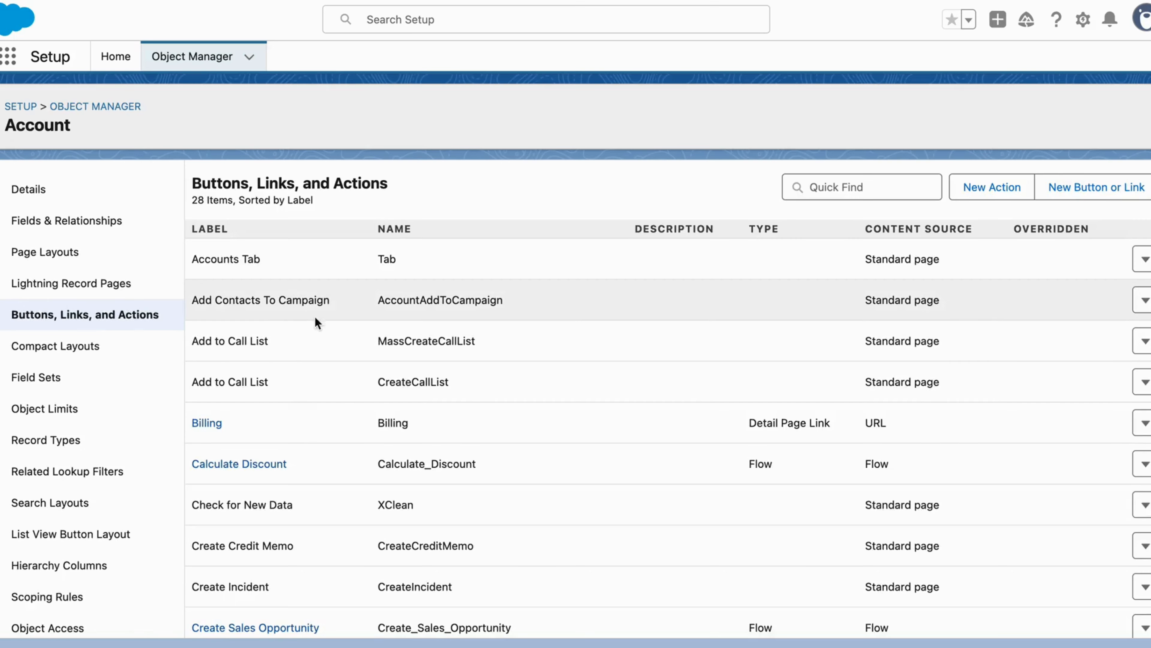
click(968, 194)
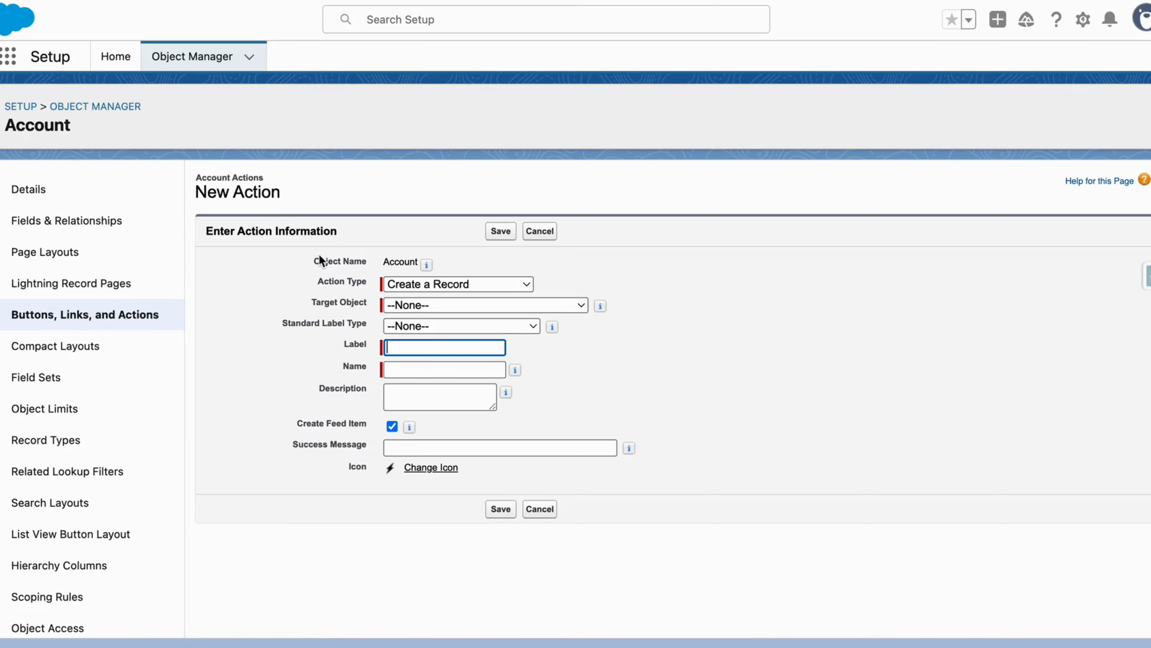
click(396, 282)
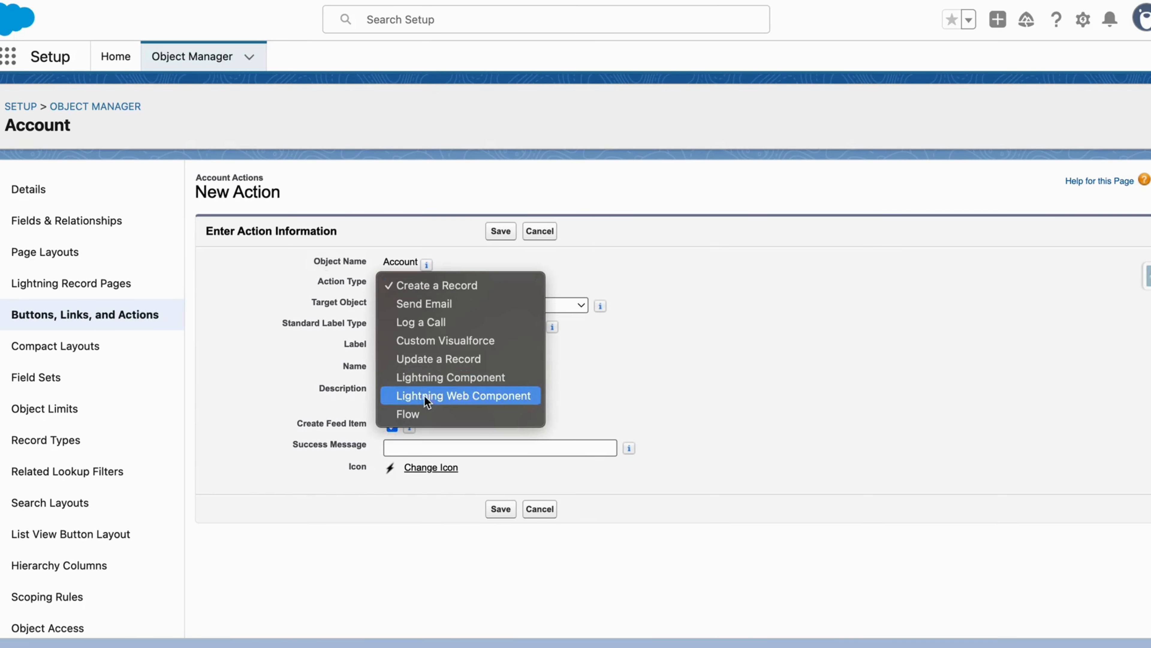
click(406, 414)
click(435, 307)
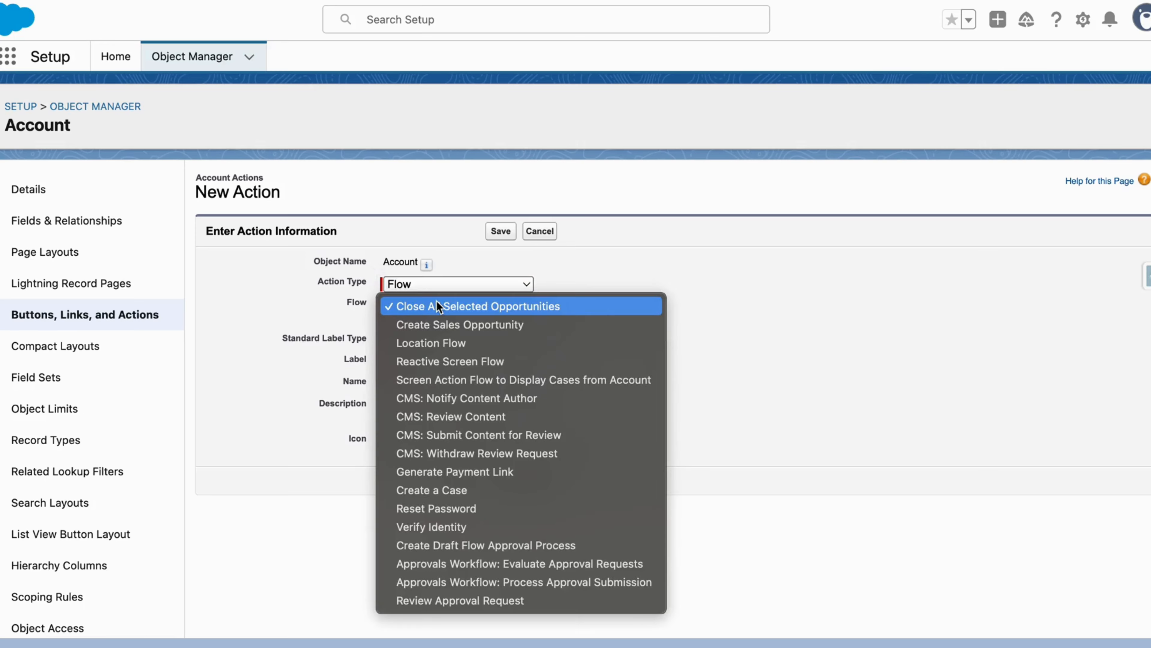
click(453, 381)
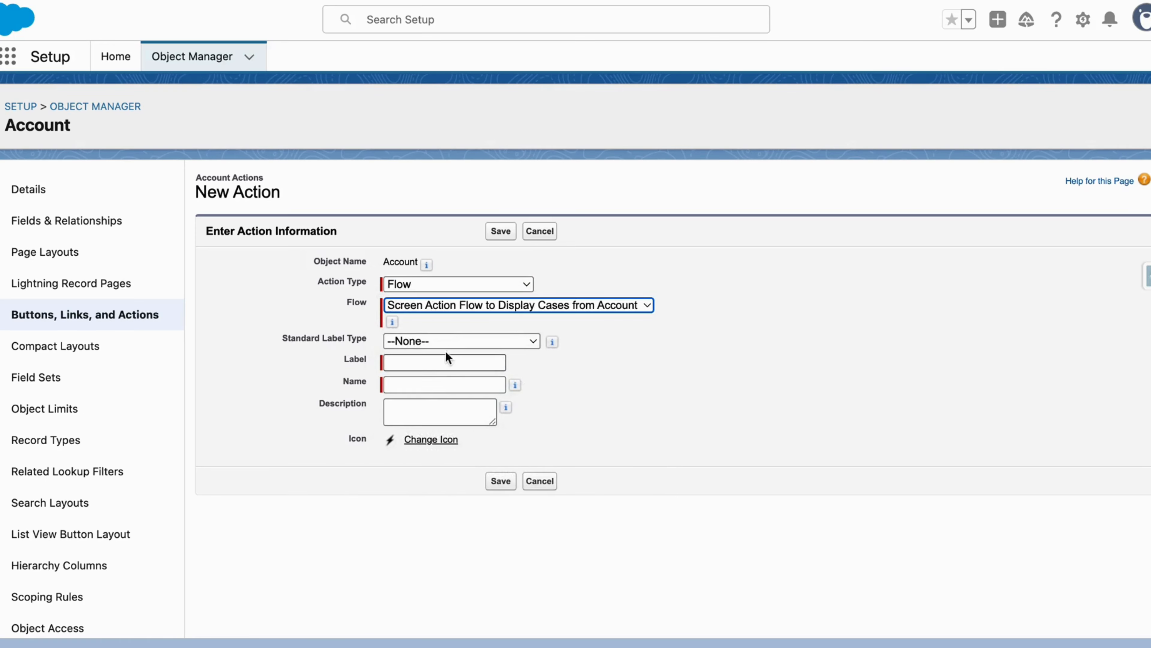
- Label the new action Select Cases and save it
click(446, 361)
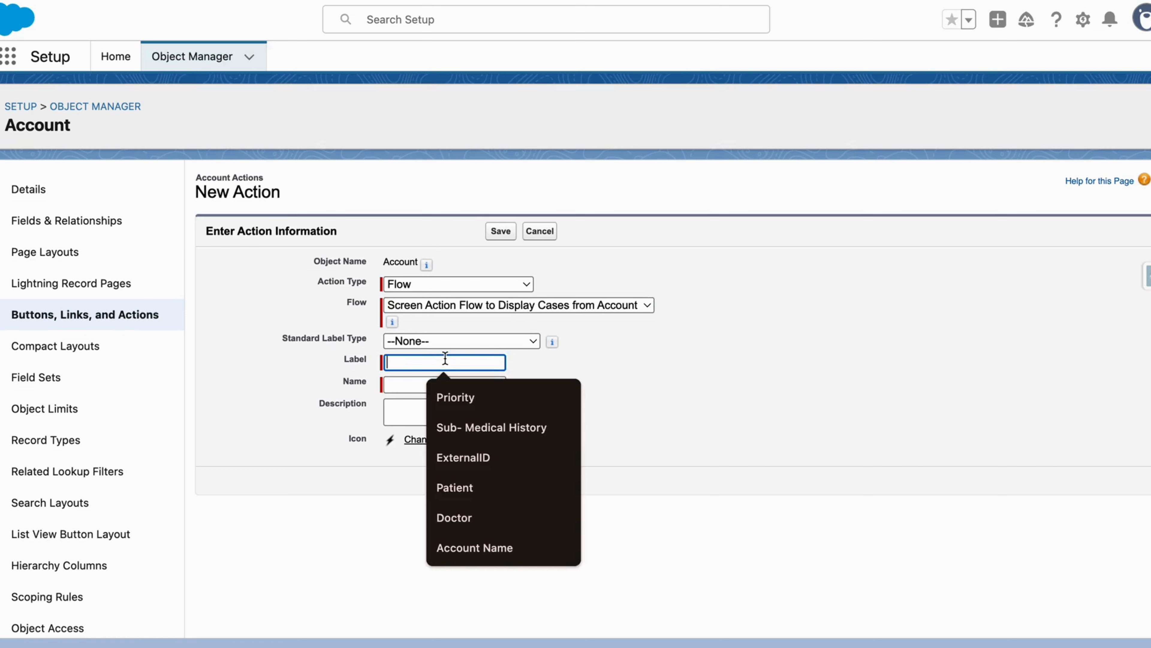
text(Select Cases)
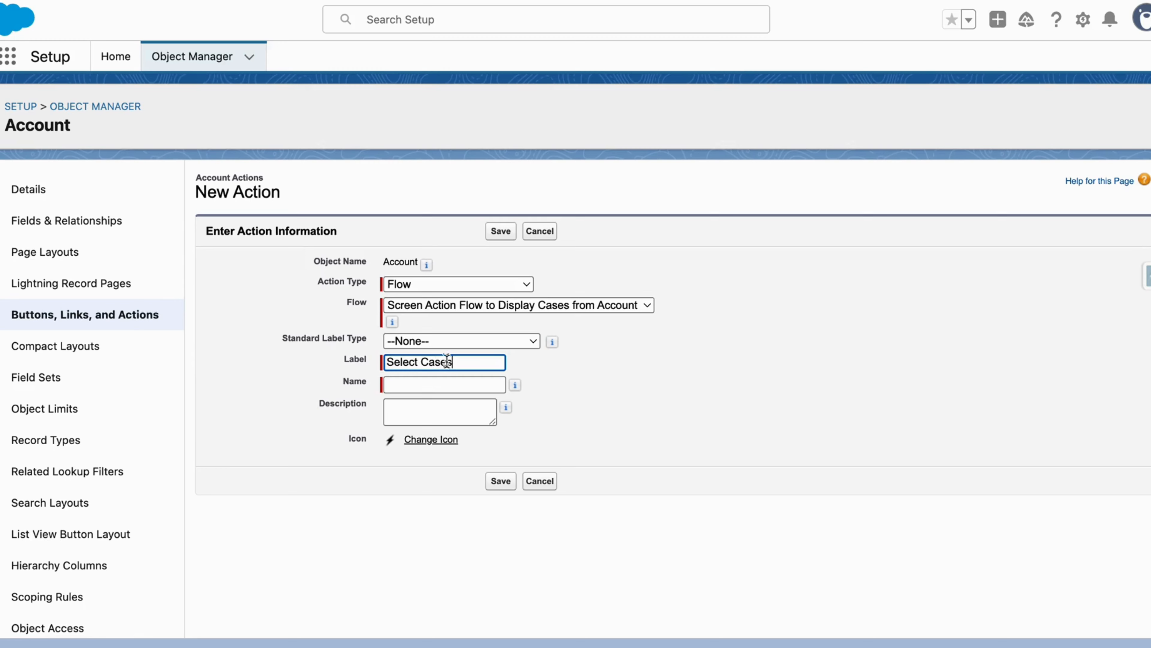
click(447, 394)
click(510, 485)
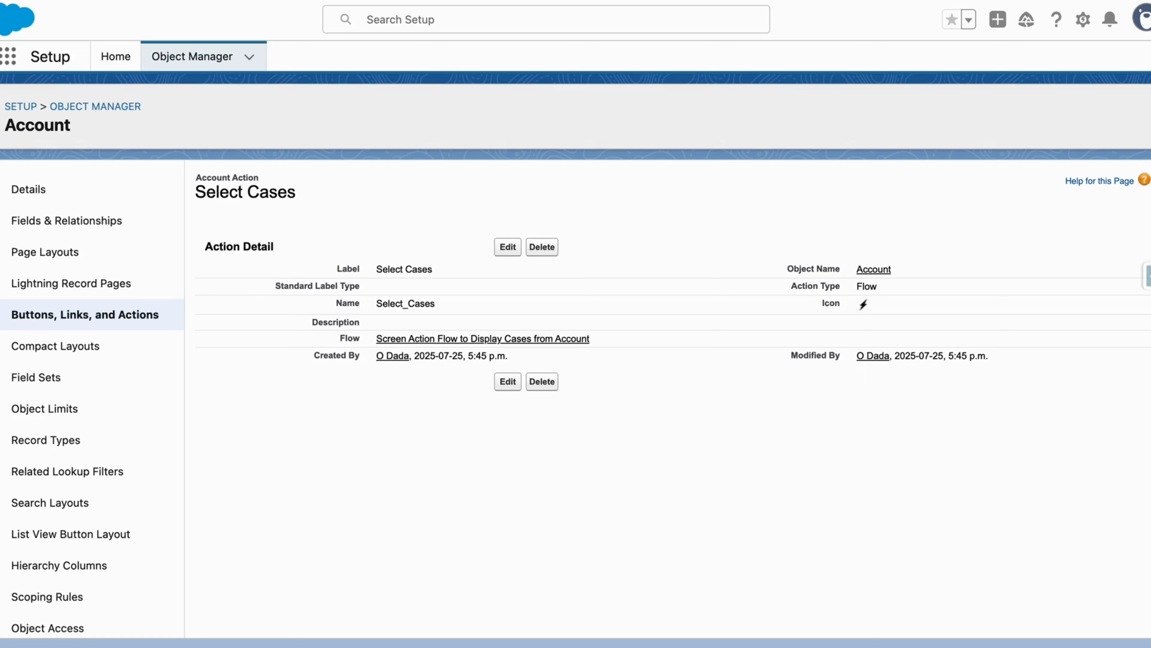
- Switch to the United Oil & Gas Corp. account record and open its record page for editing in Lightning App Builder
click(762, 1)
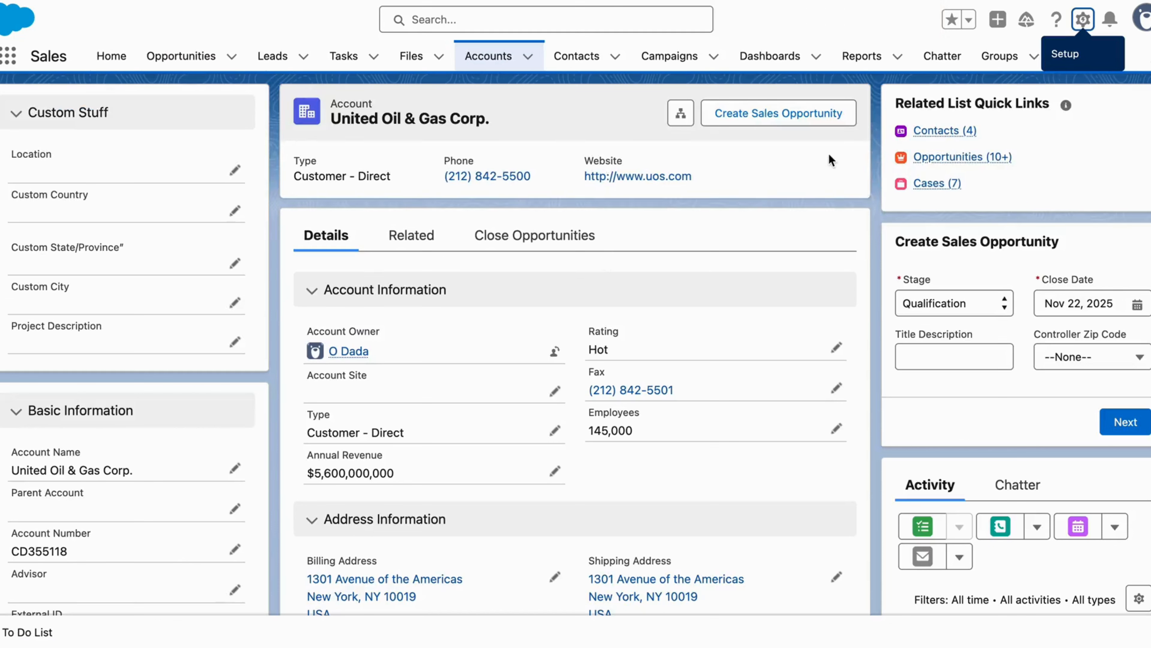
click(1084, 19)
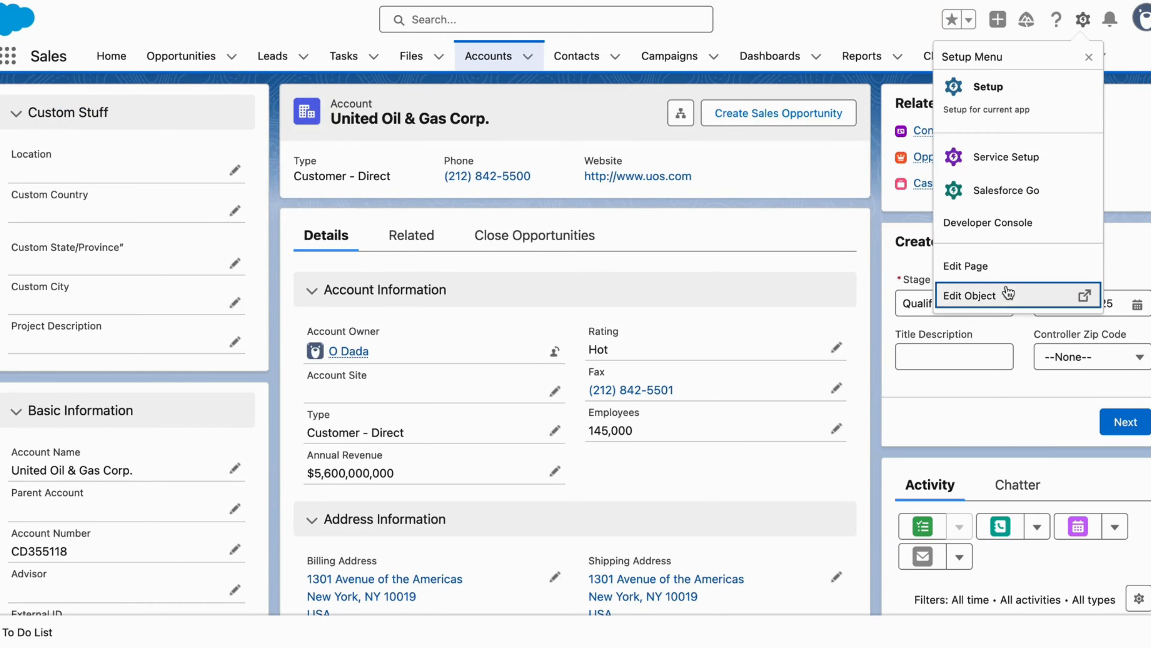
click(1000, 276)
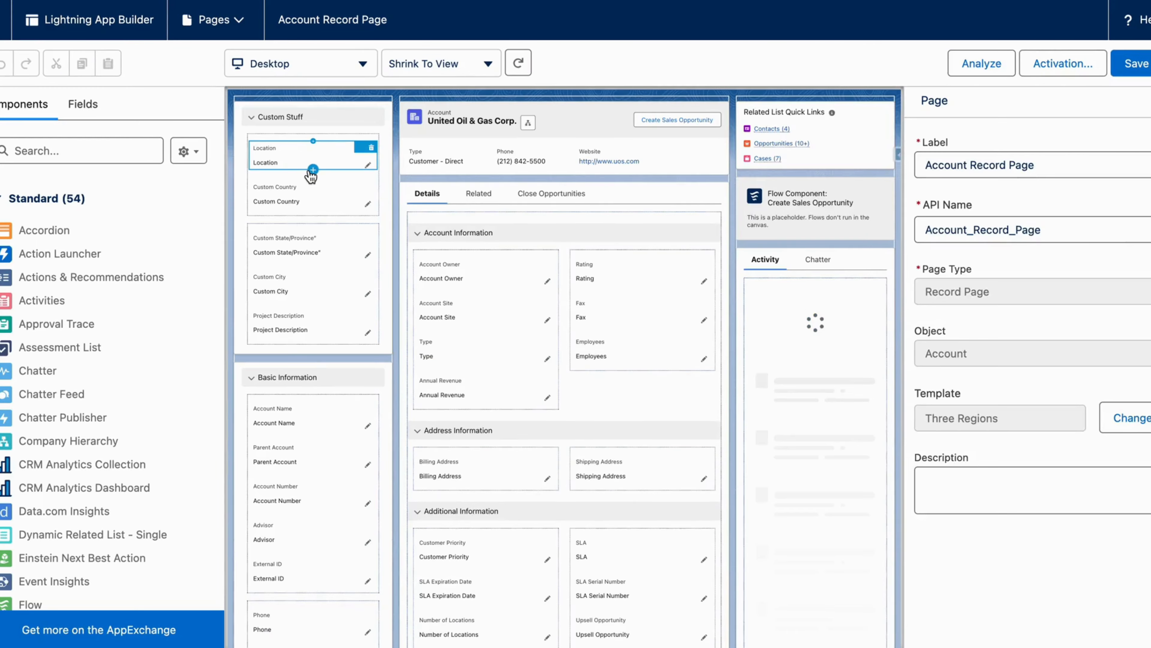
- Try a Flow component above the Related List Quick Links, look through its available flows, and remove the component
click(77, 157)
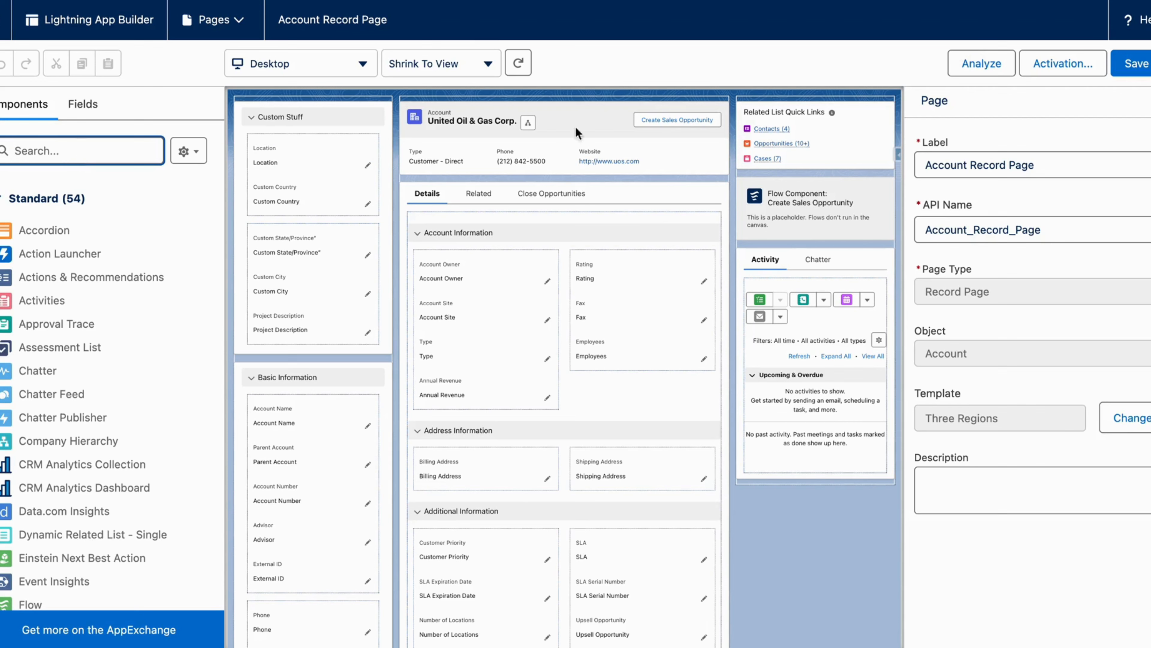
click(807, 109)
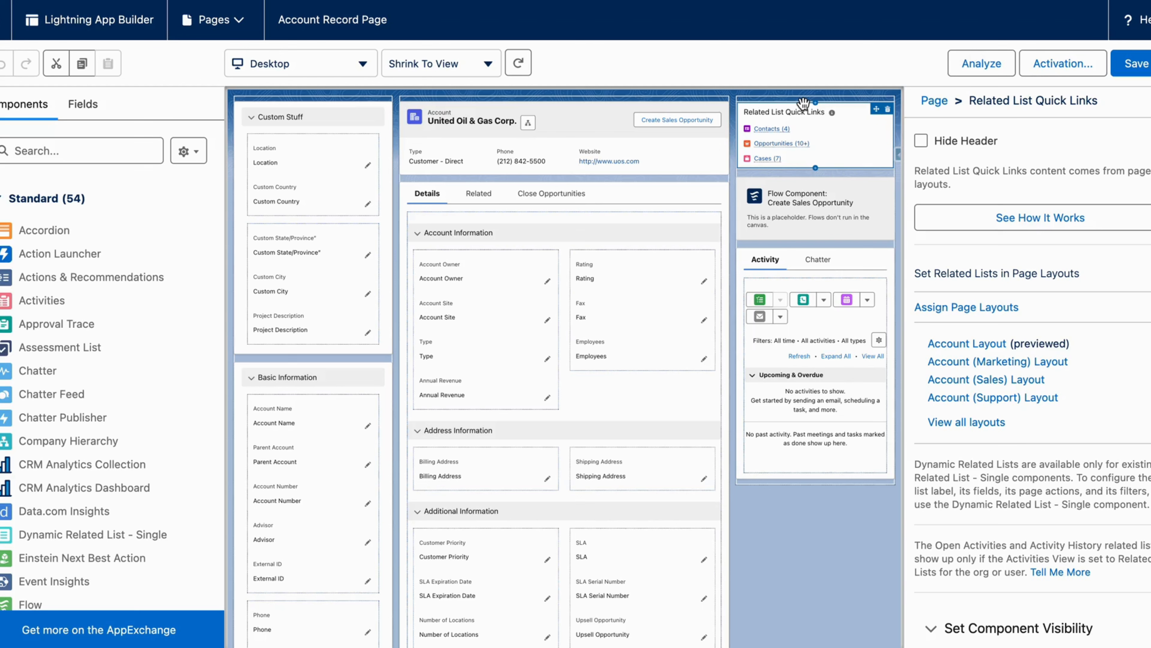
click(112, 151)
text(fl)
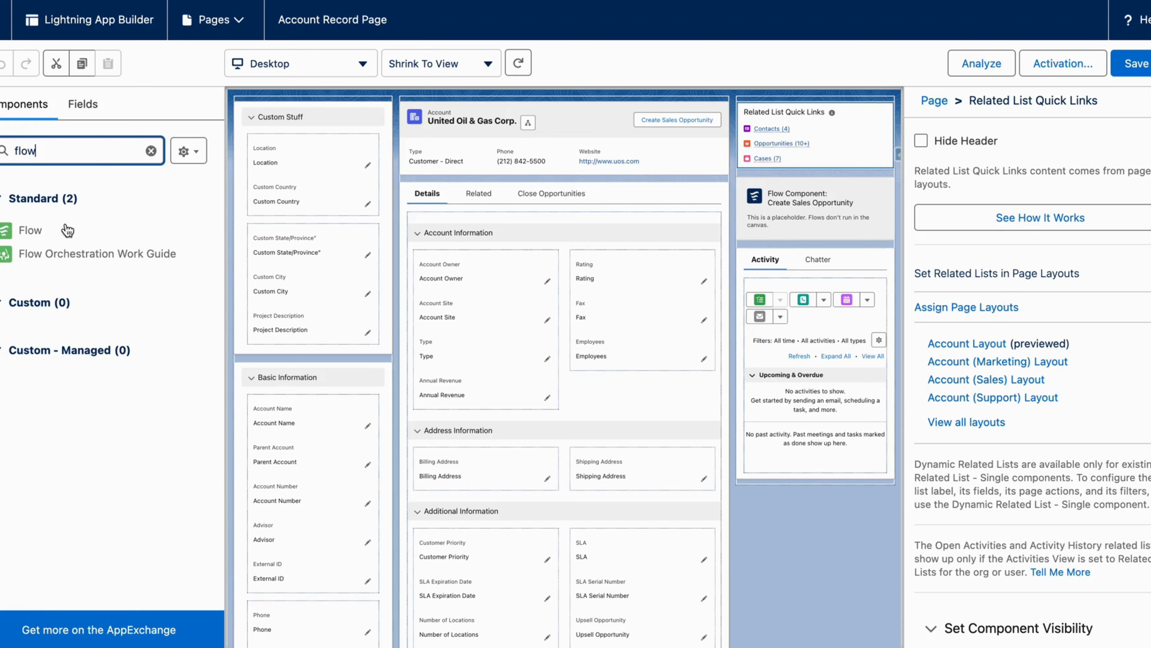
text(ow)
drag(67, 231, 747, 100)
click(1108, 236)
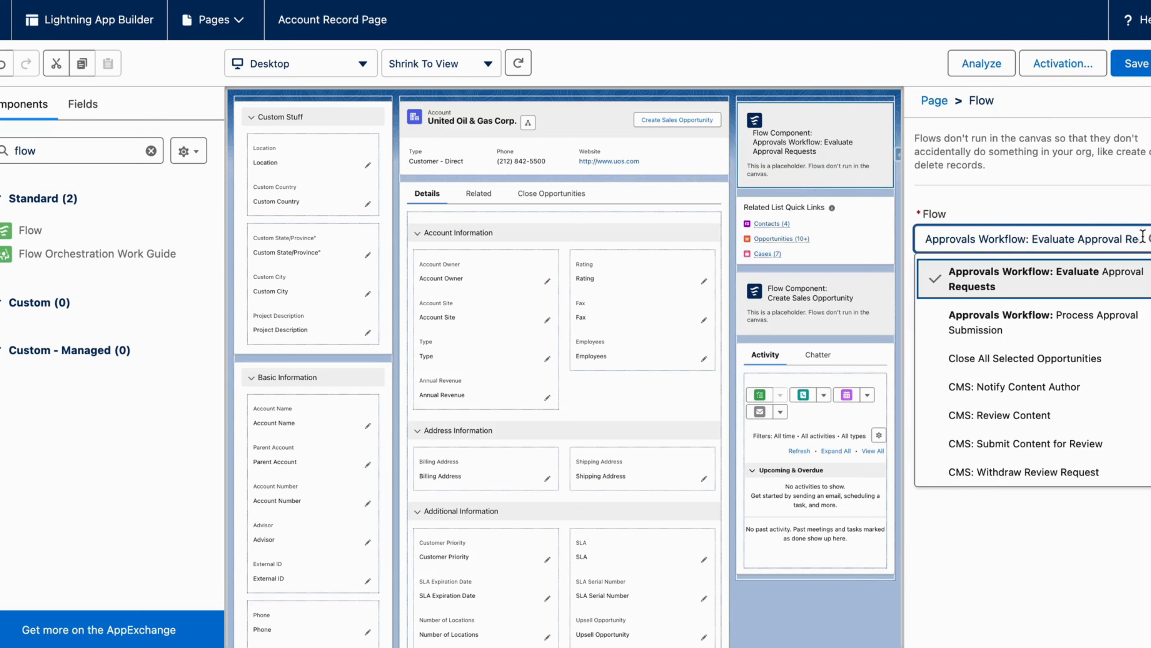
scroll(1082, 385, down, 1)
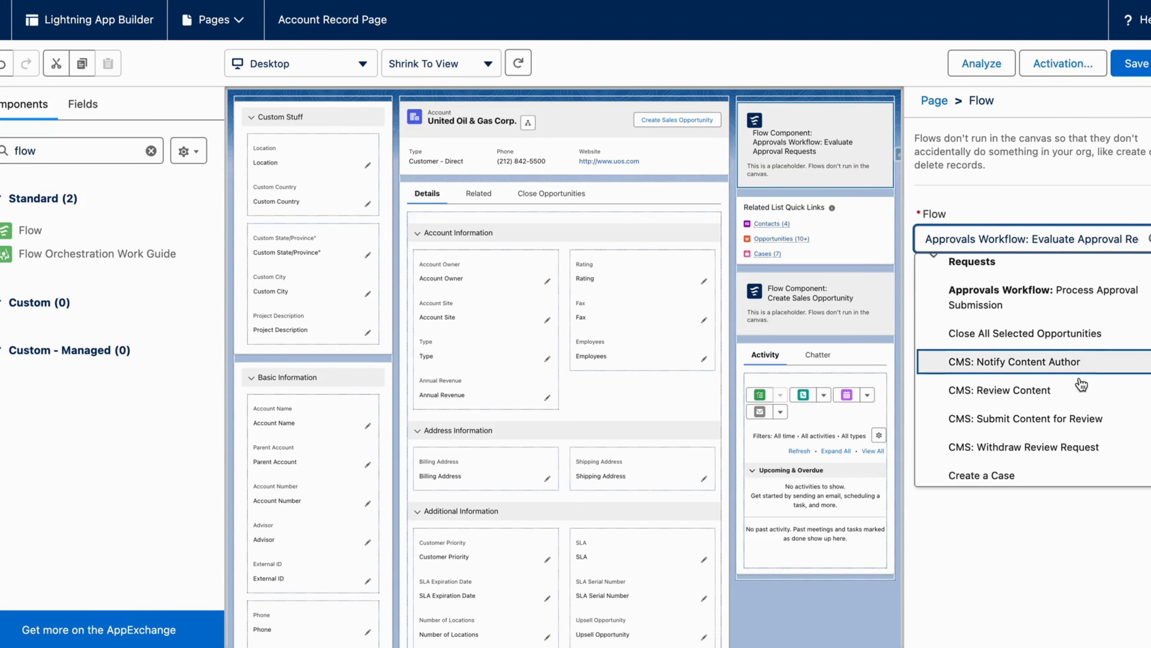
scroll(1082, 384, down, 5)
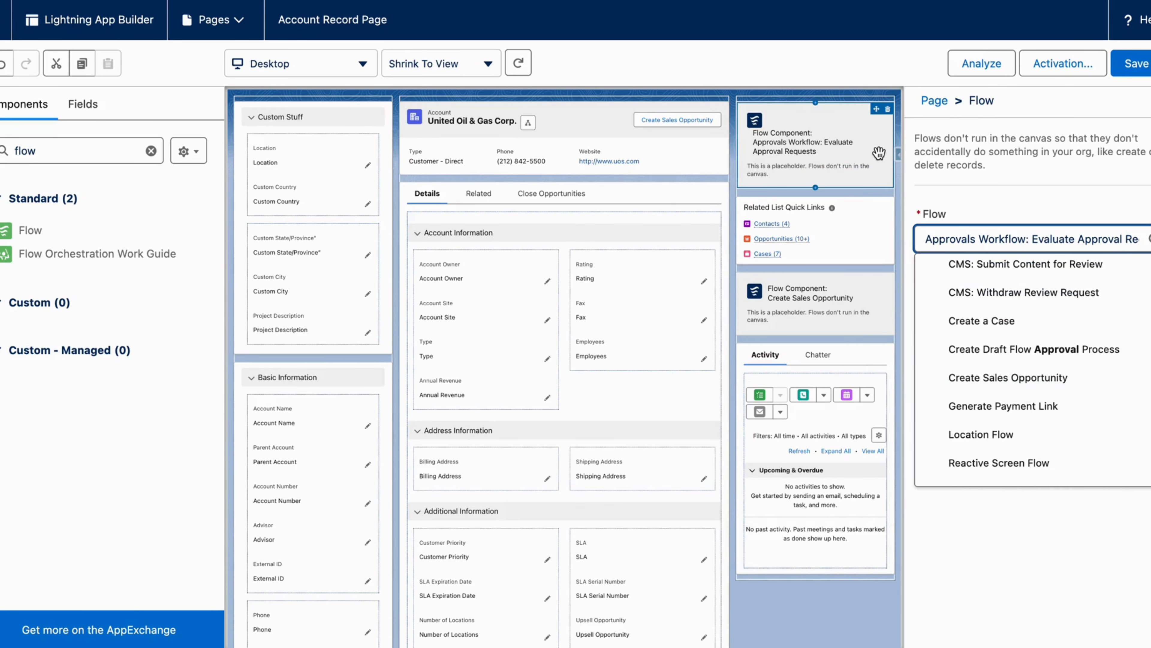
click(887, 109)
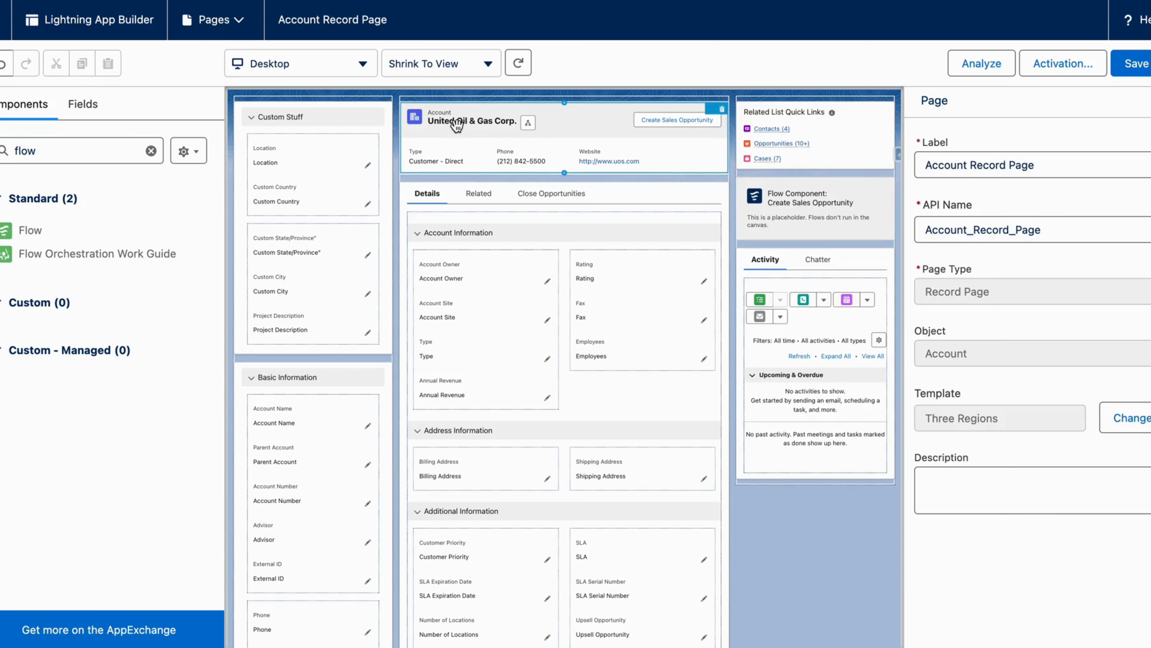
- Add the Select Cases quick action to the account page's Highlights Panel without any visibility filter and save the page
click(457, 125)
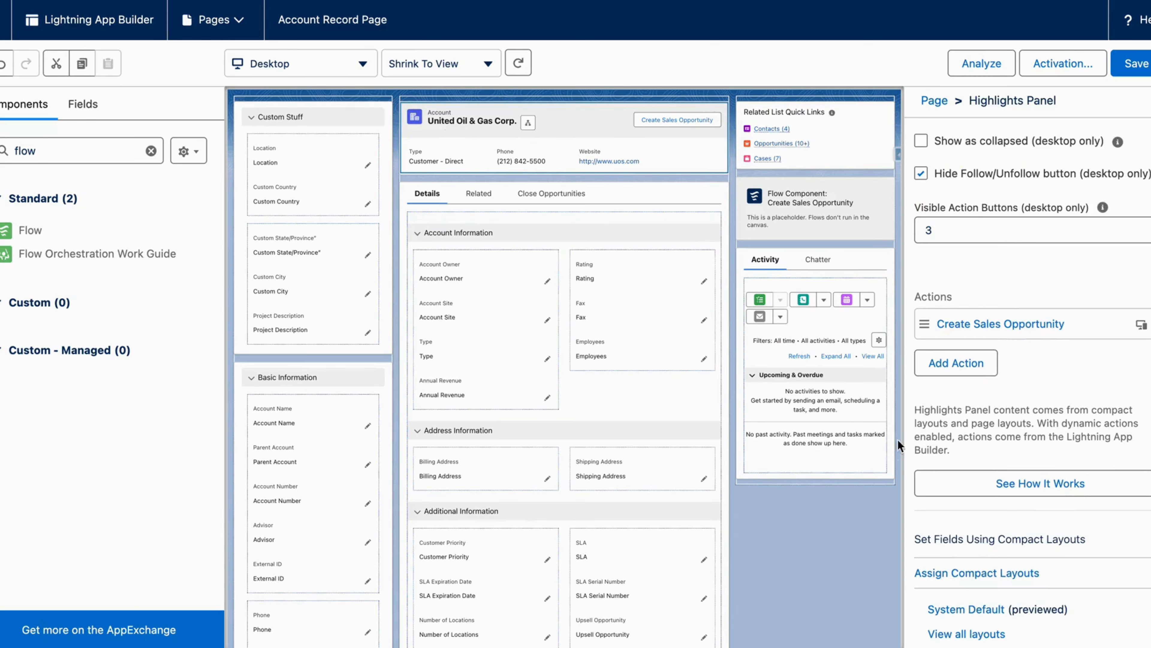
click(956, 363)
click(744, 308)
scroll(711, 452, down, 5)
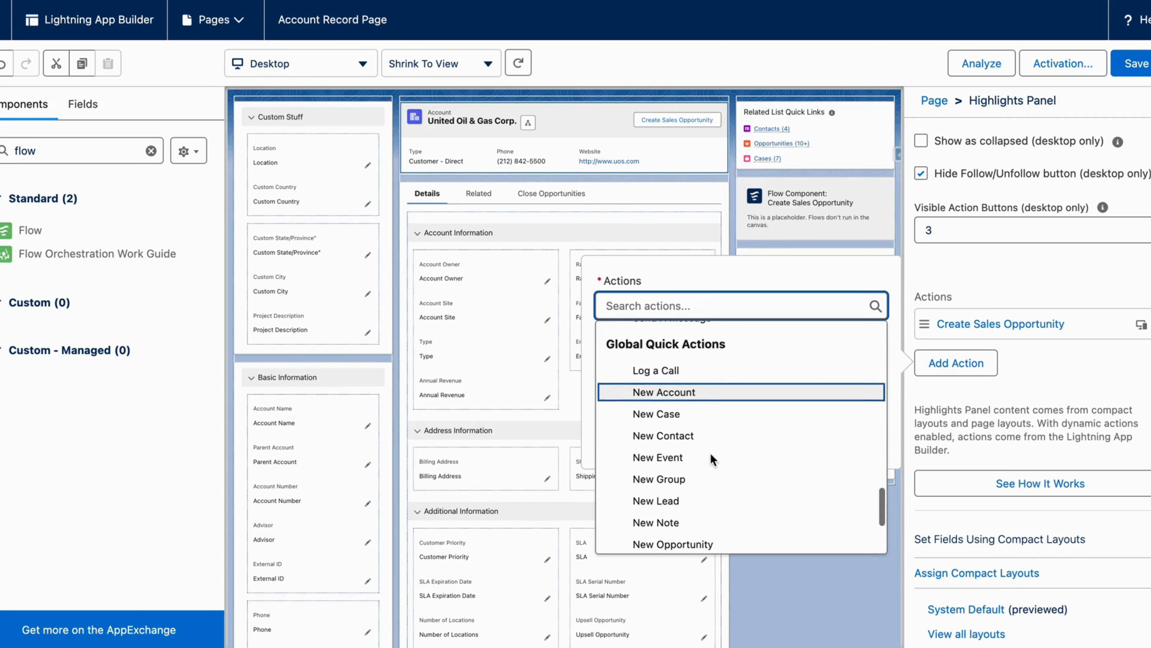
scroll(711, 453, up, 6)
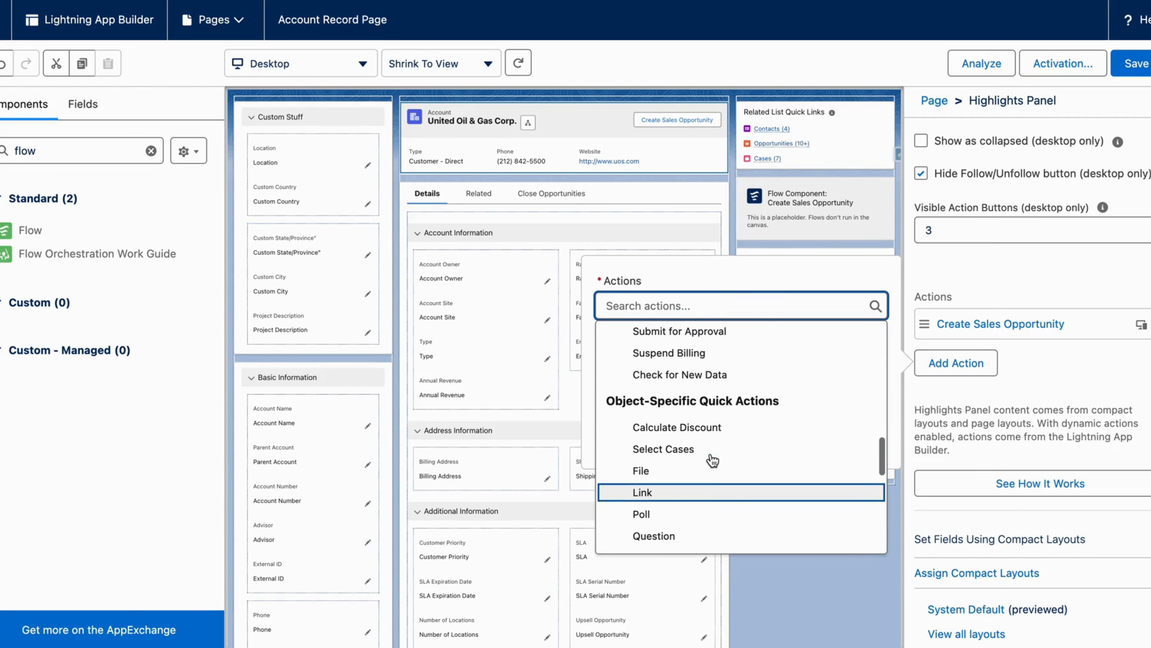
click(691, 450)
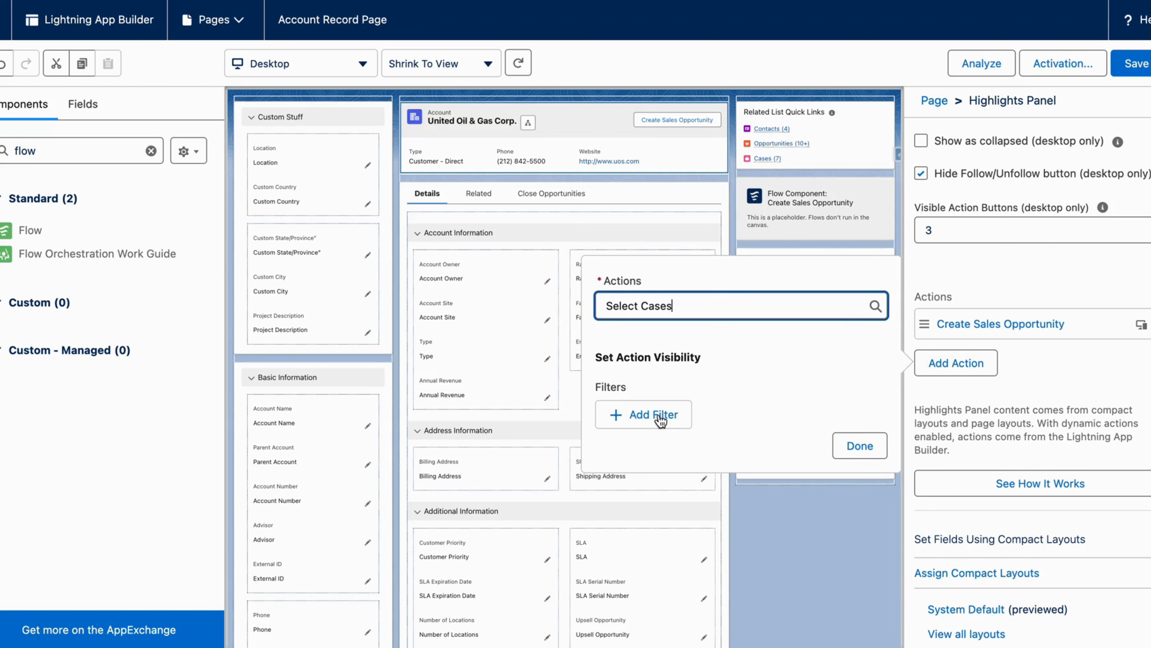
click(860, 445)
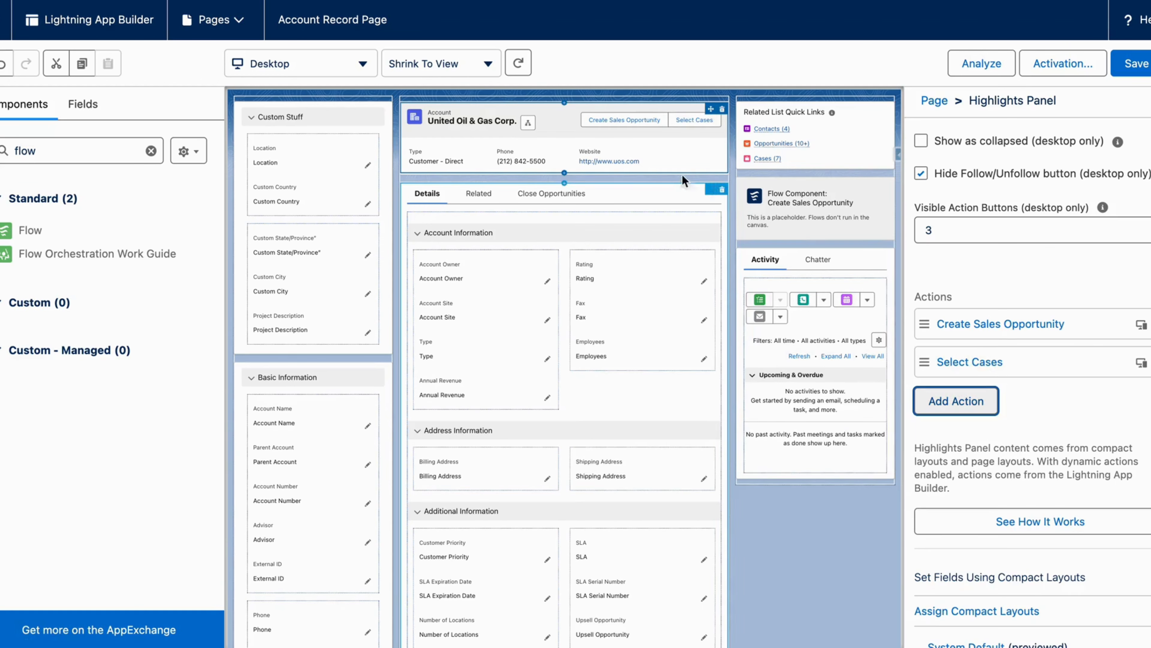
click(1135, 64)
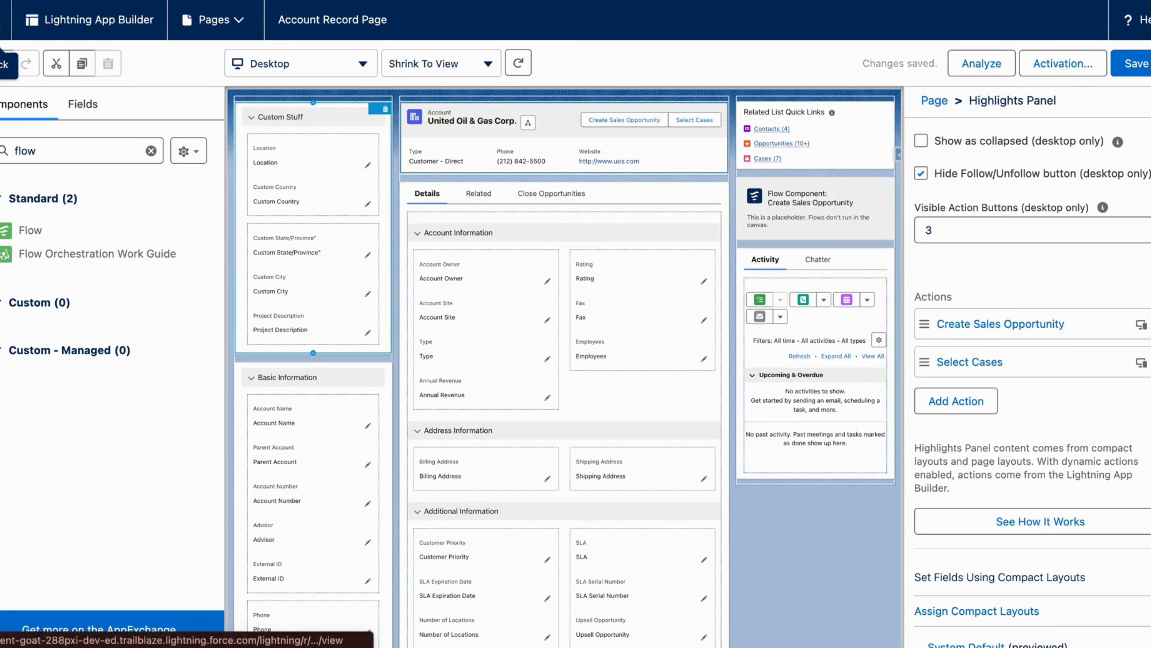
- Return to the account record, run Select Cases with United Oil & Gas Corp. as the selected account, and finish the flow
click(3, 20)
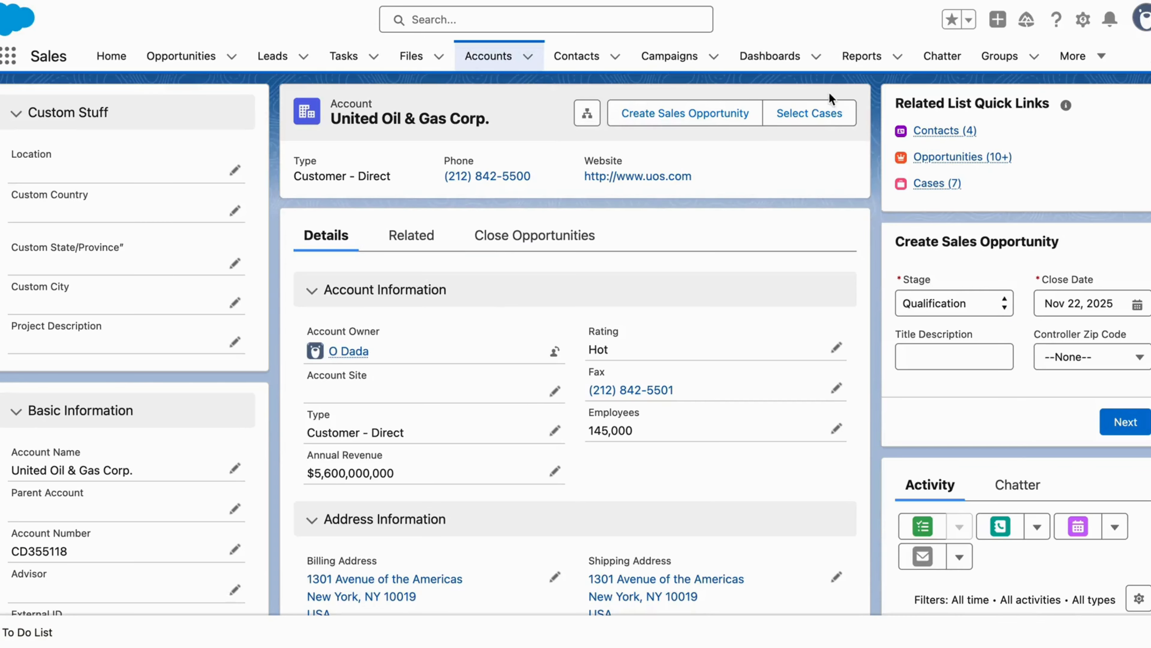
click(824, 103)
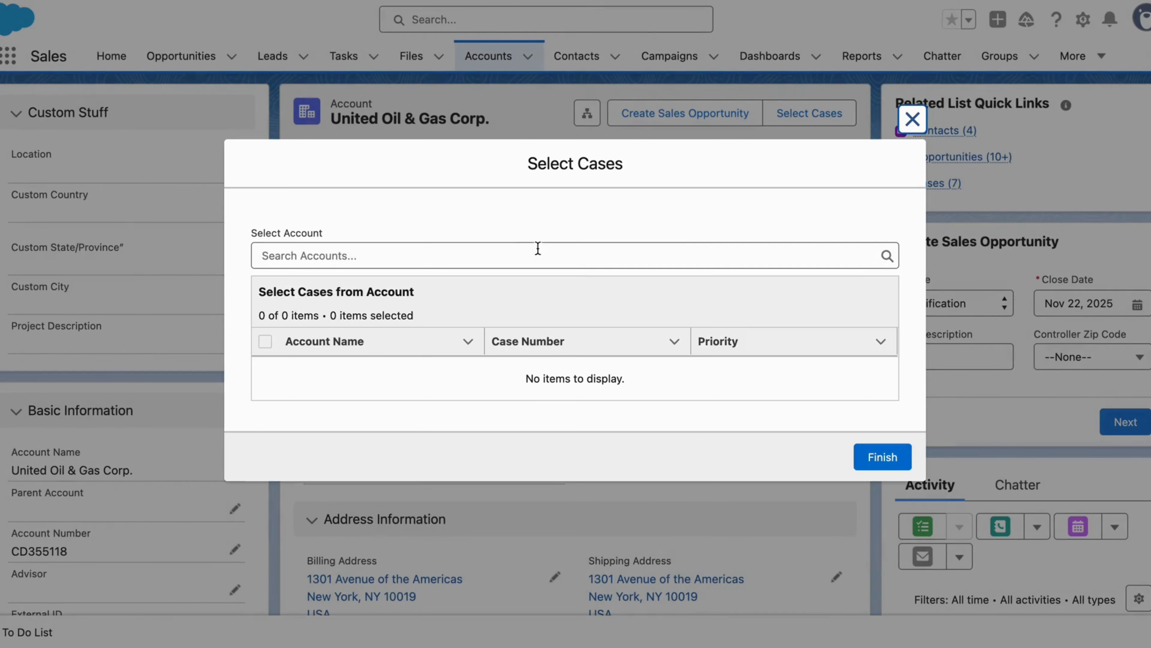
click(537, 248)
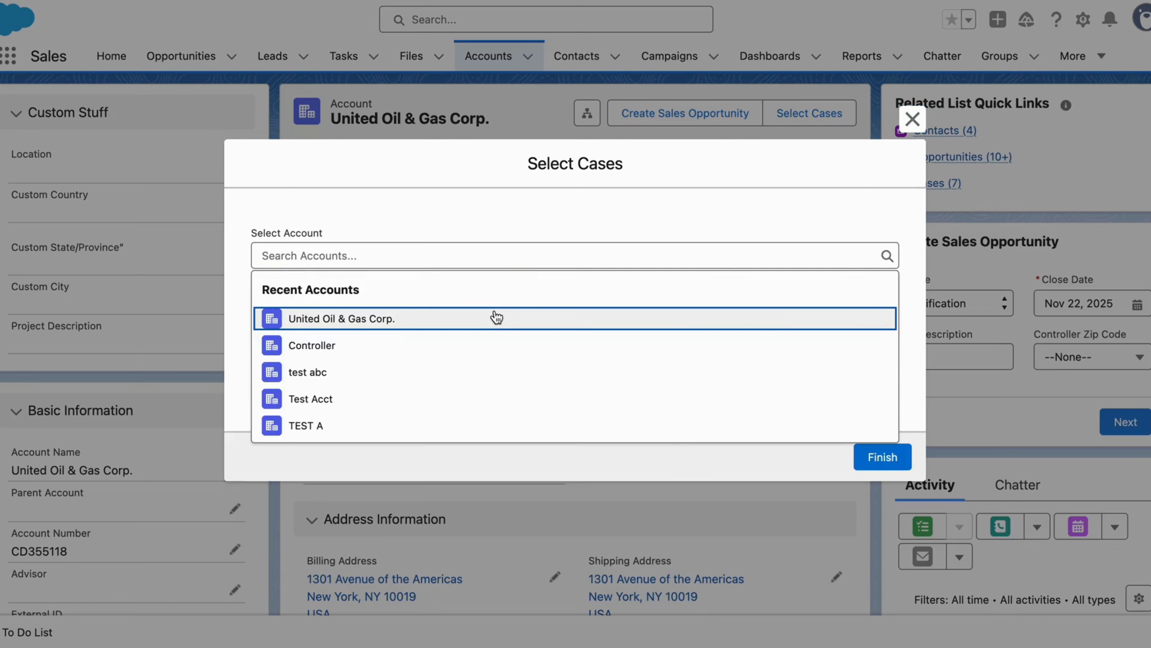
click(496, 317)
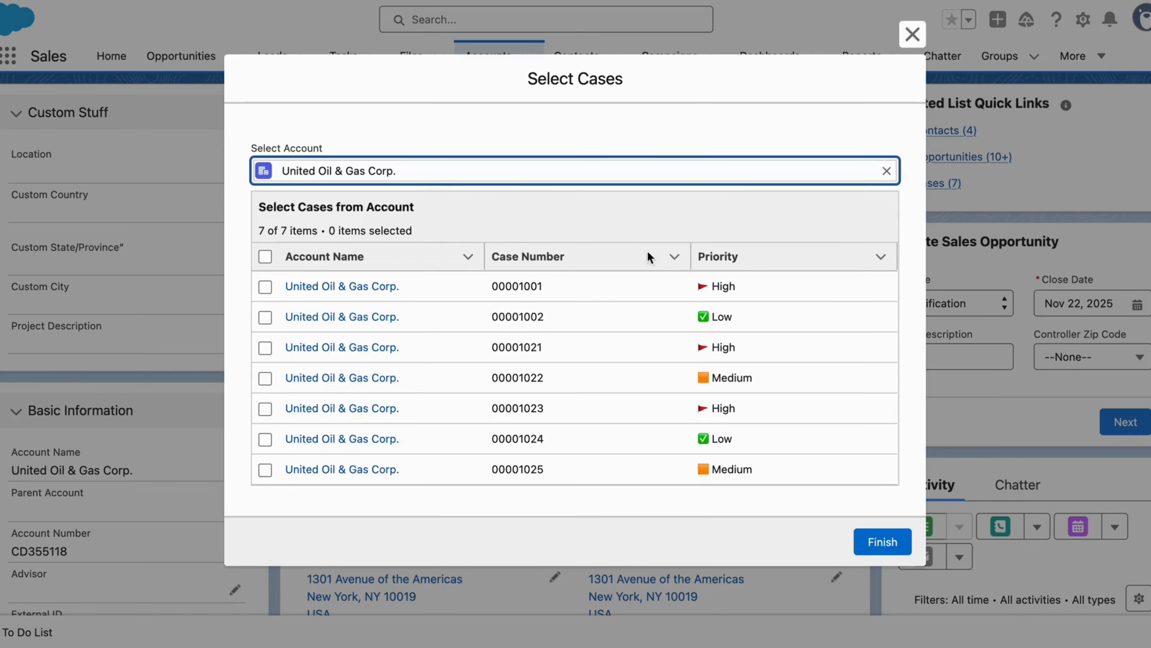
click(872, 539)
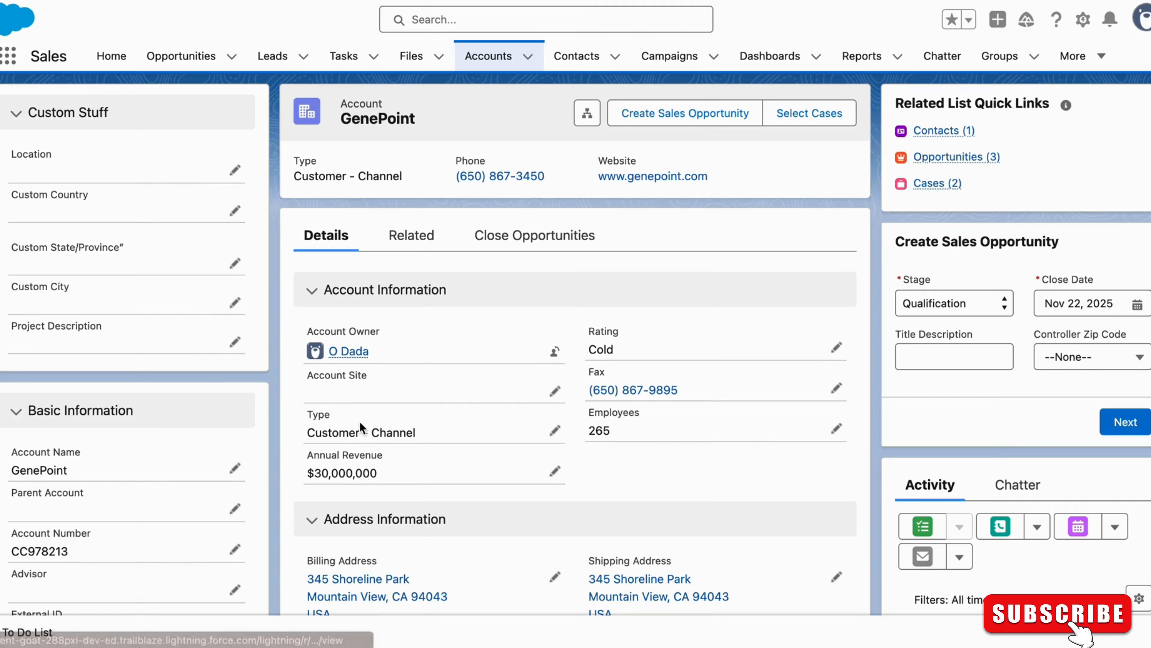
- Open the United Oil & Gas Corp. record from the accounts list and run Select Cases for GenePoint through to the end
click(505, 53)
click(135, 219)
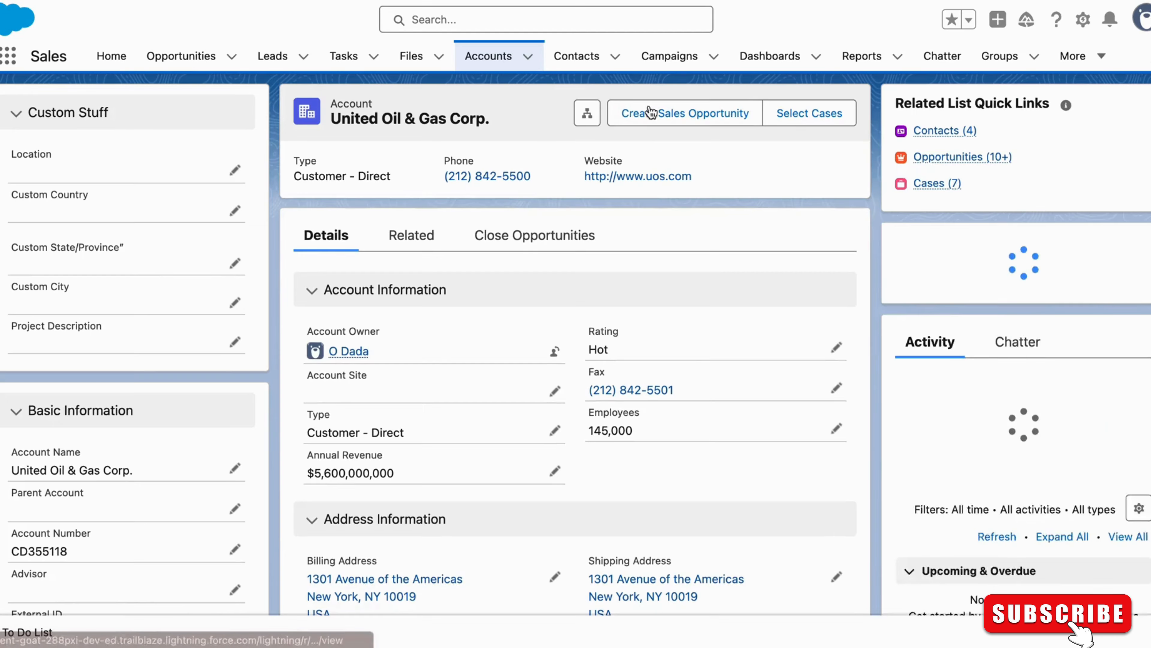
click(815, 113)
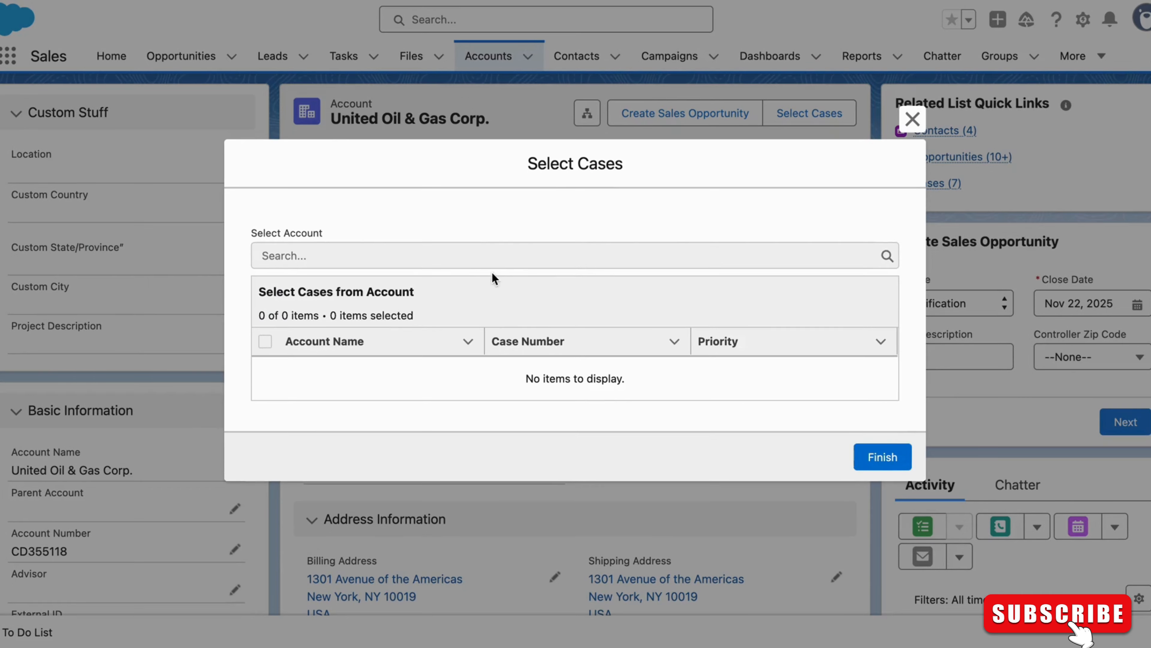
click(492, 256)
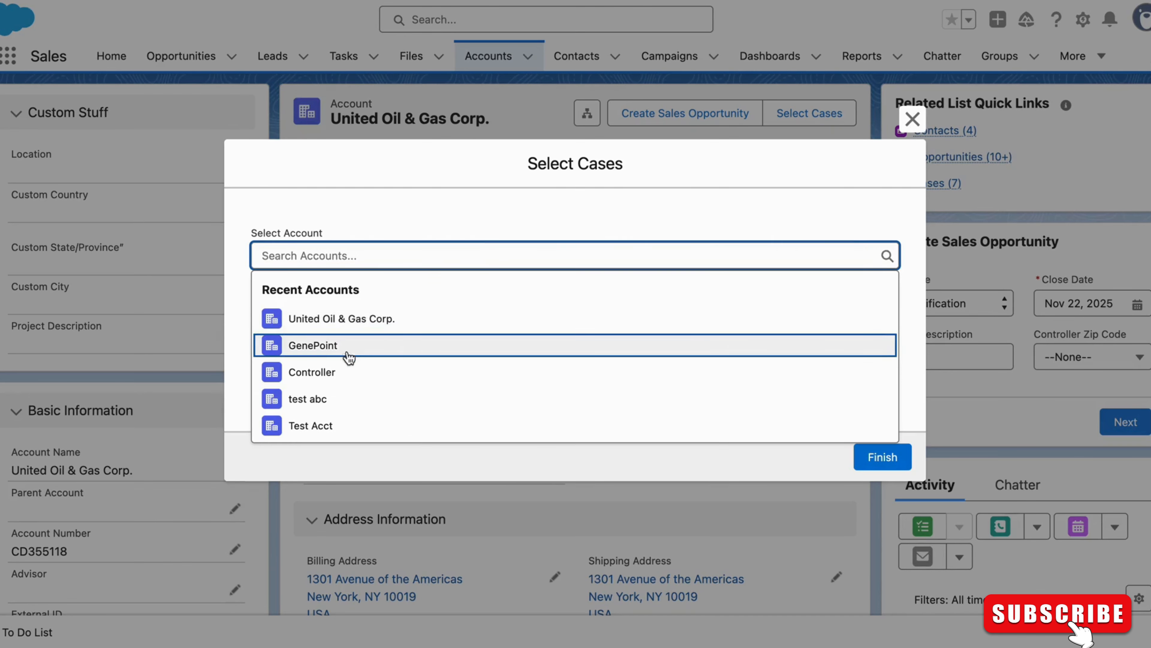
click(336, 345)
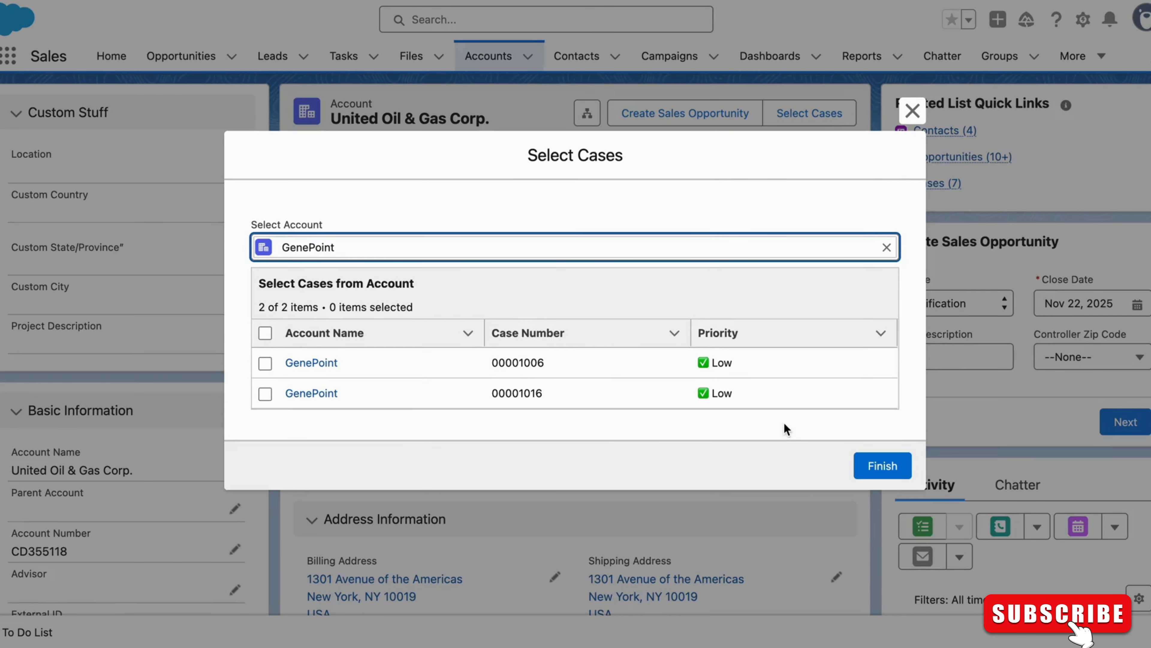
click(867, 468)
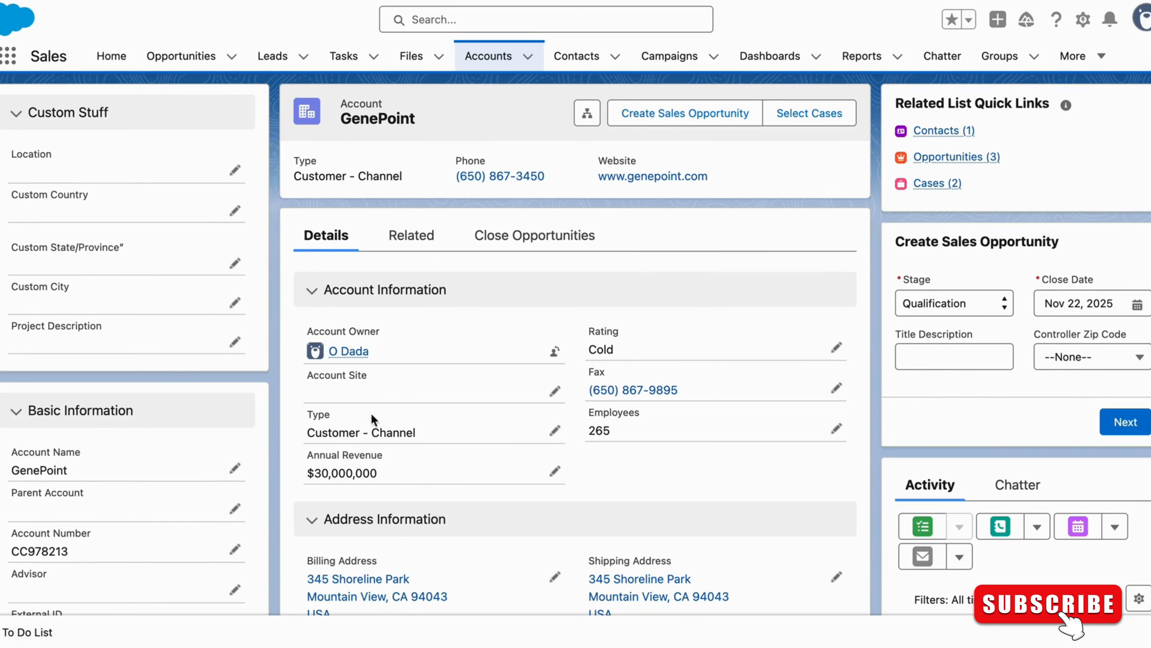
- Go back to the United Oil & Gas Corp. record and launch Select Cases once more to display GenePoint's cases
click(503, 57)
click(129, 218)
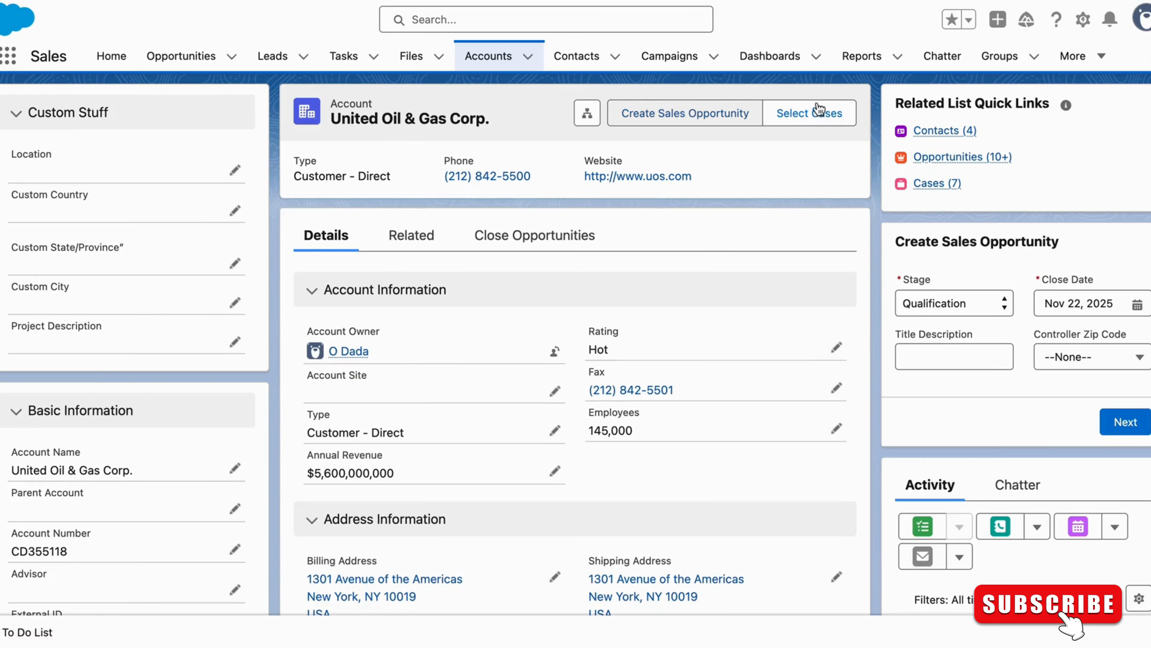
click(834, 113)
click(492, 256)
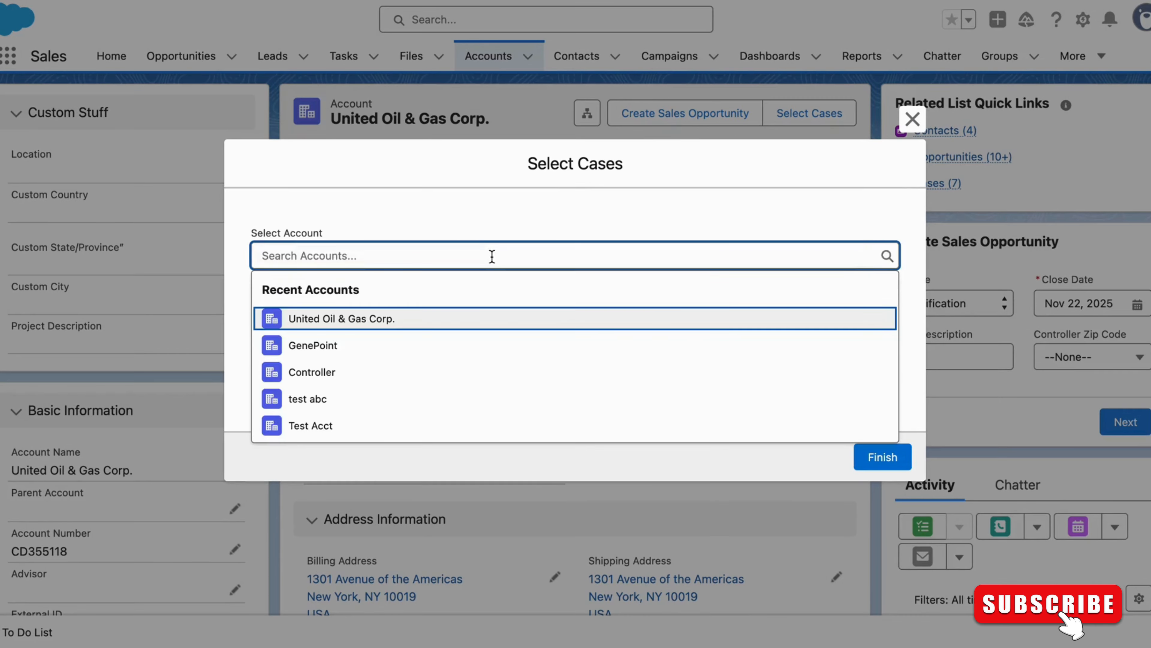
click(338, 346)
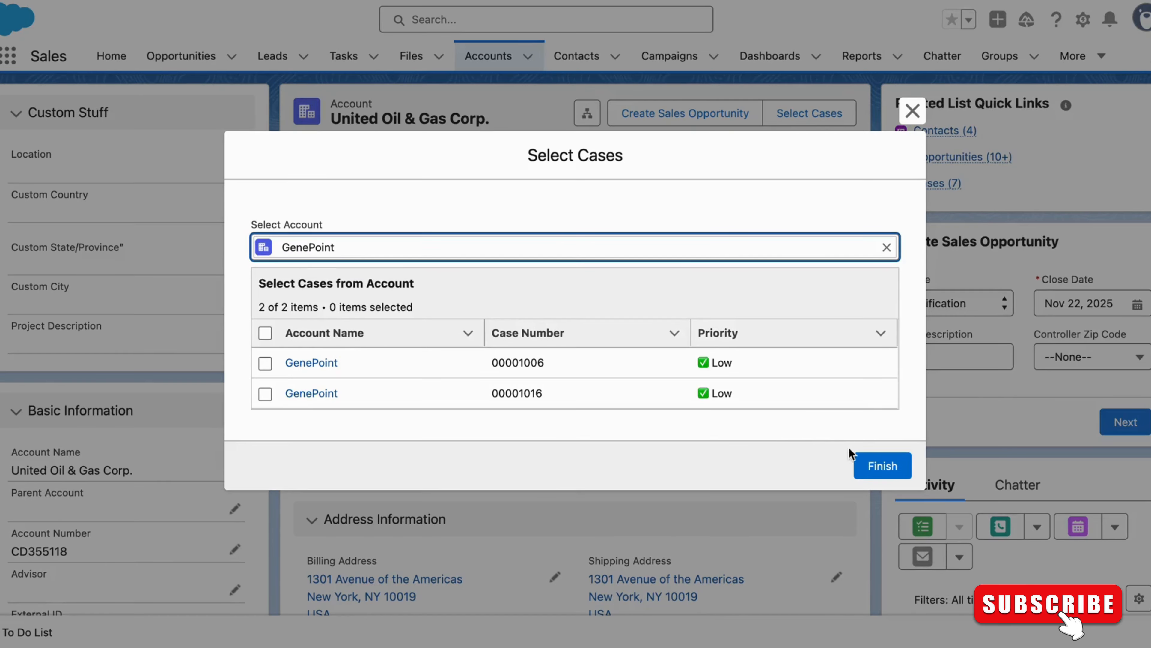